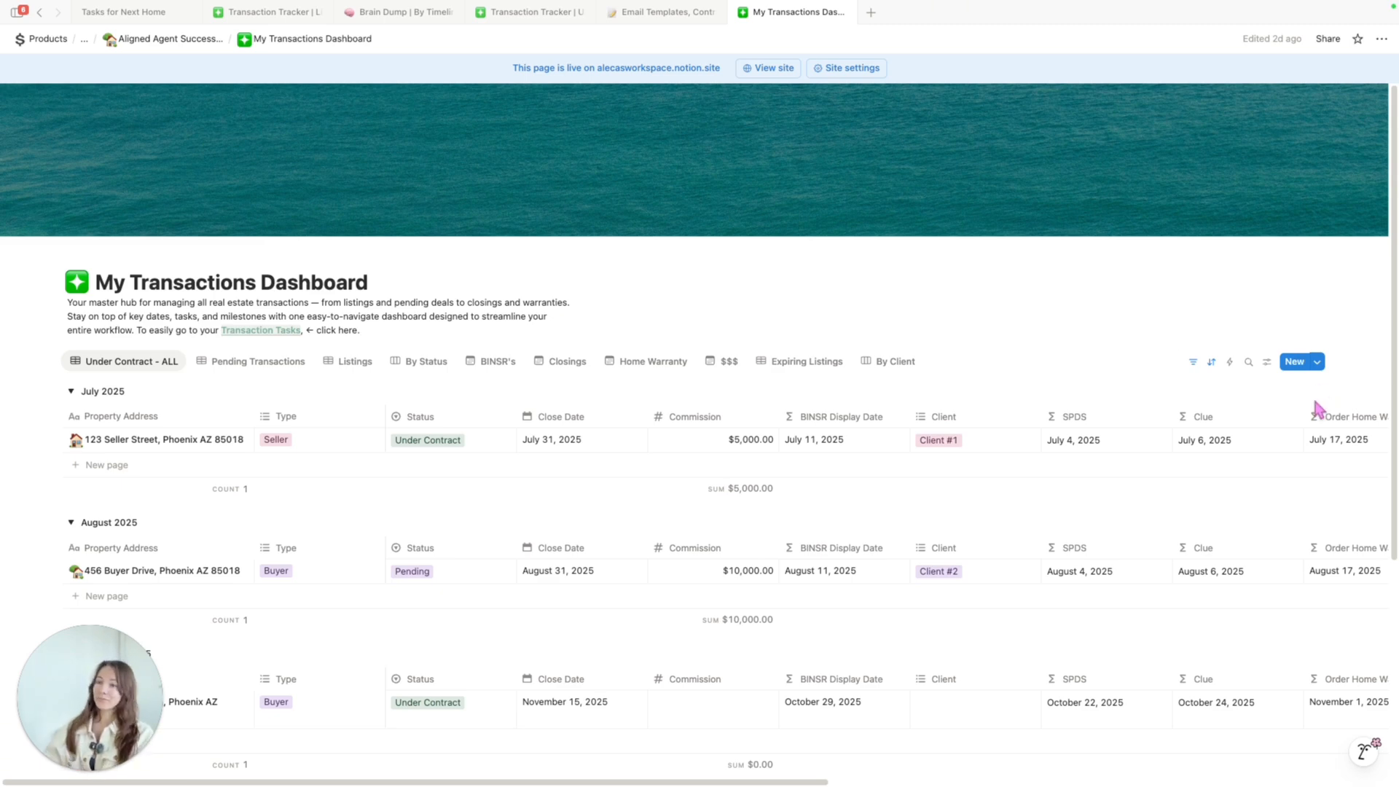
- Open the dashboard's Buyer Checklist template for editing and look through its task table and checklist sections
scroll(286, 218, down, 1)
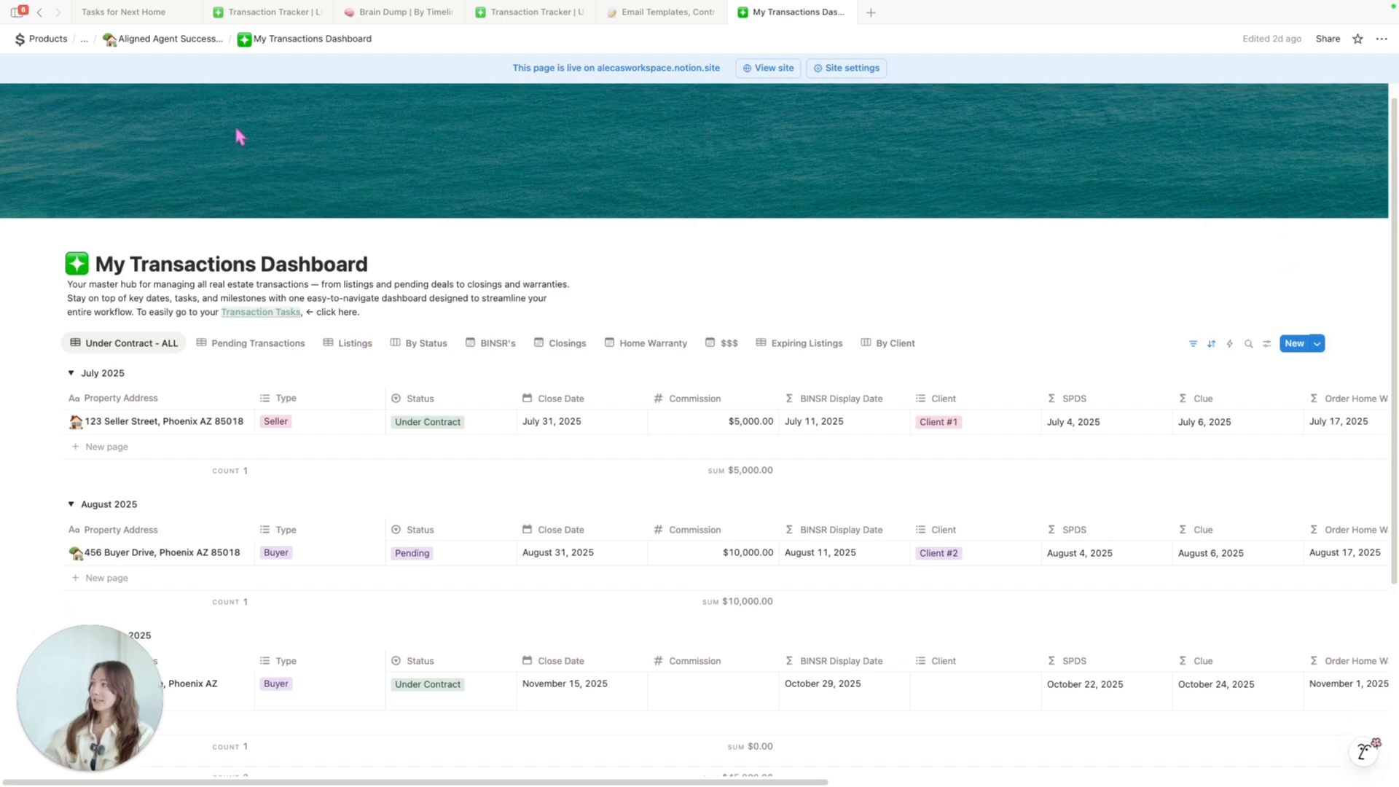
scroll(426, 314, down, 4)
scroll(456, 319, up, 3)
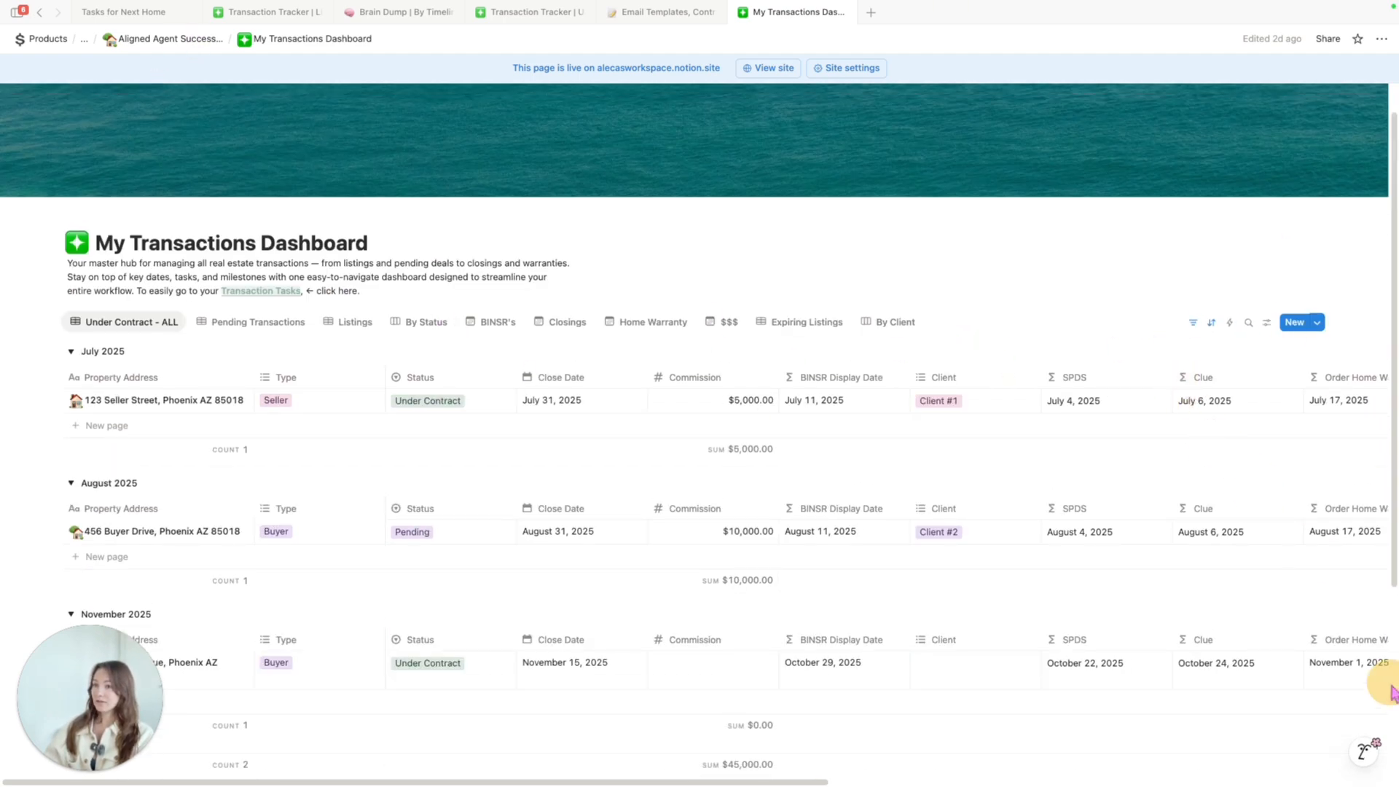
click(1319, 325)
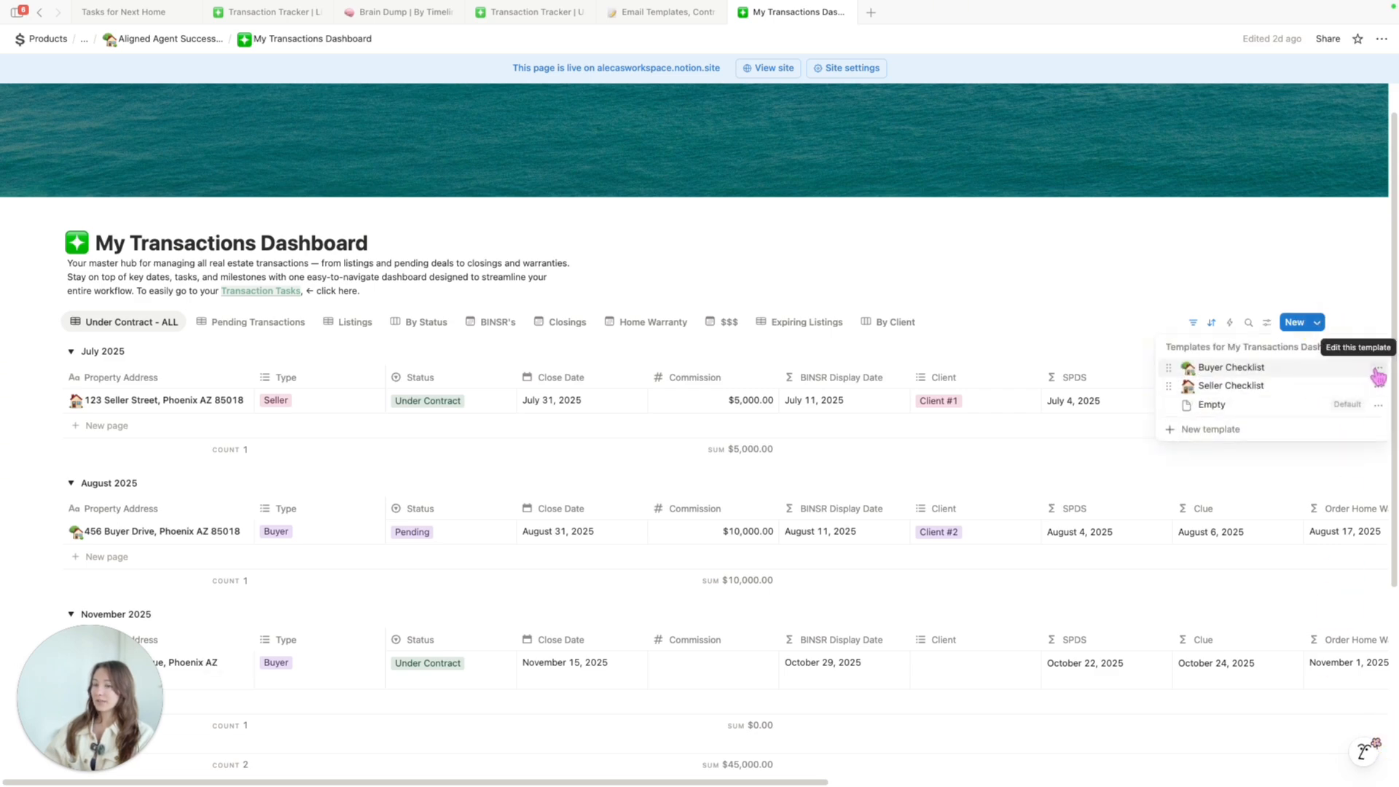
click(1378, 369)
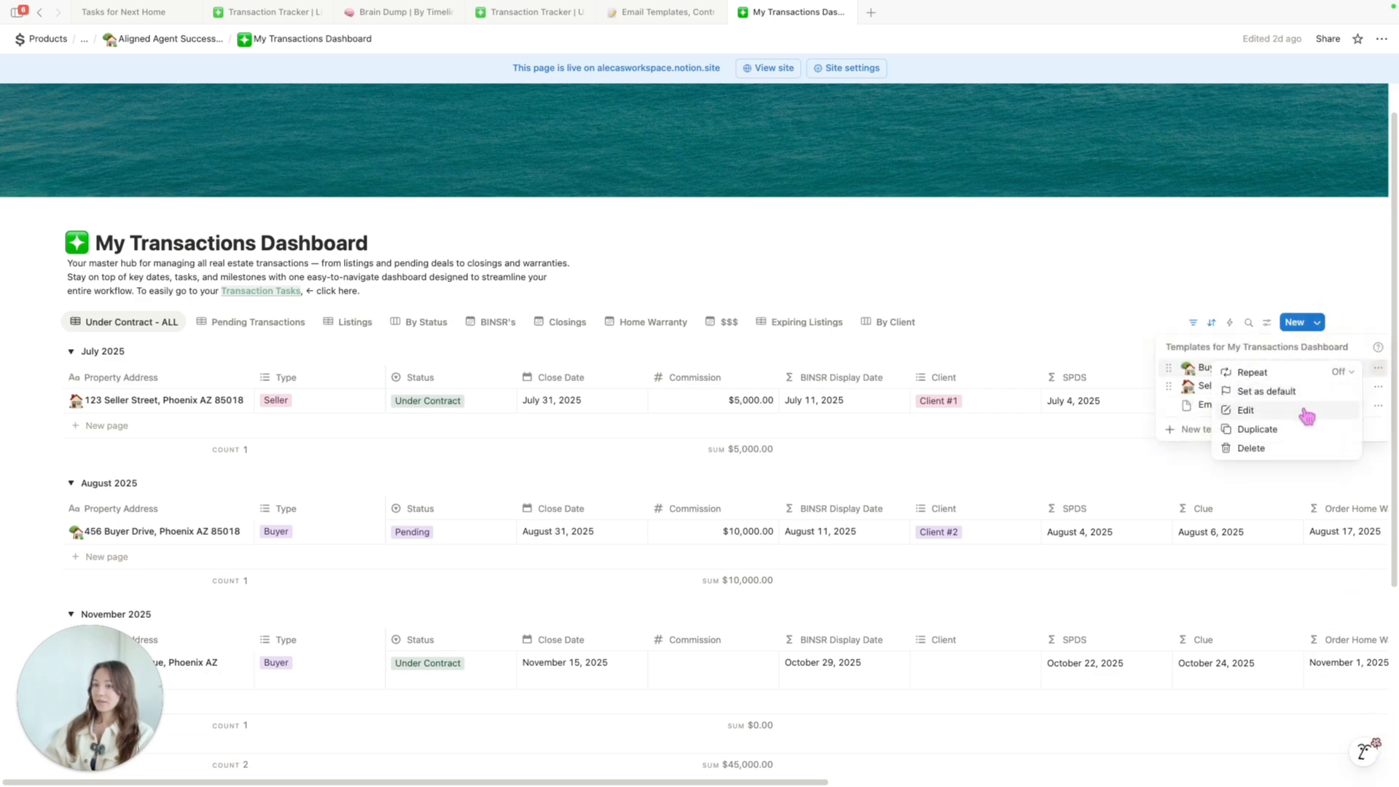
click(1245, 410)
scroll(762, 490, down, 10)
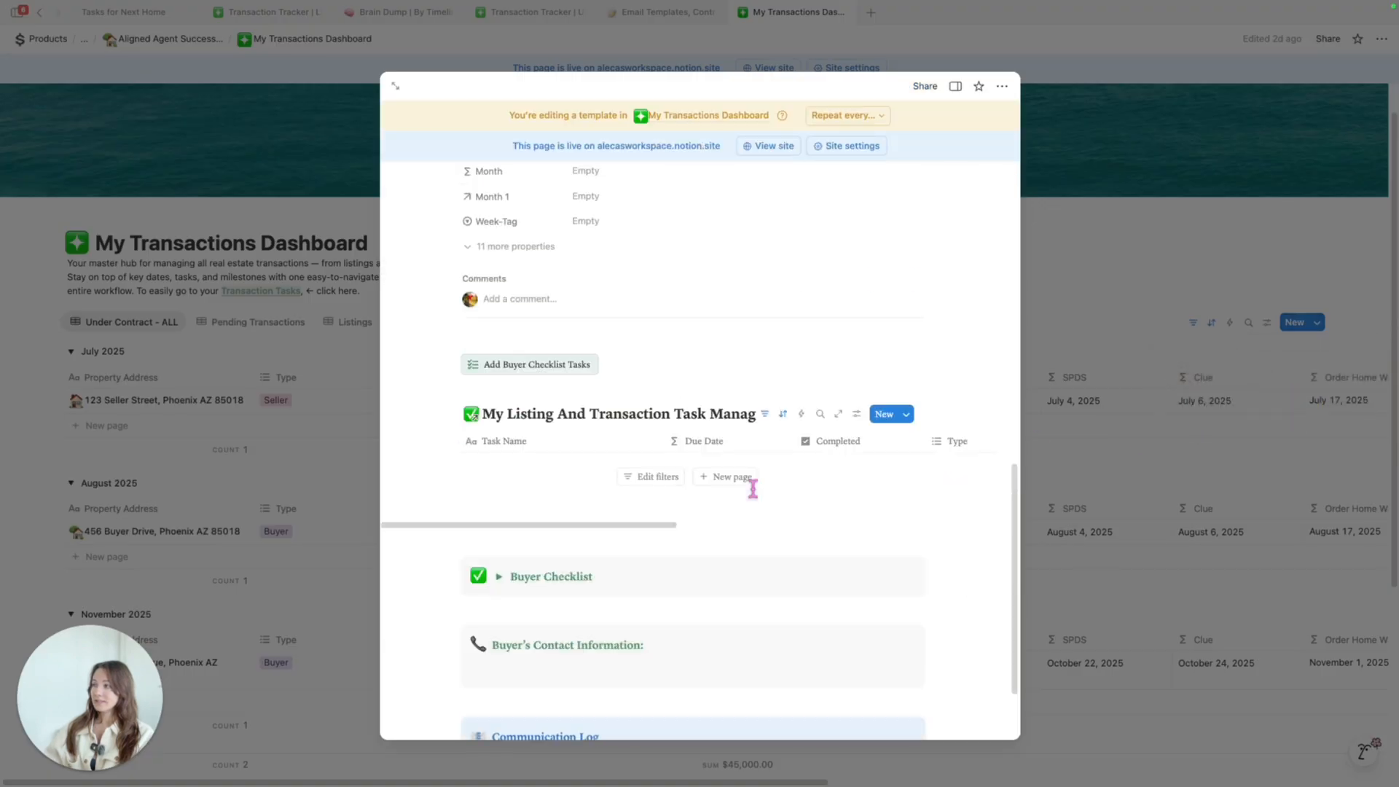
click(1073, 254)
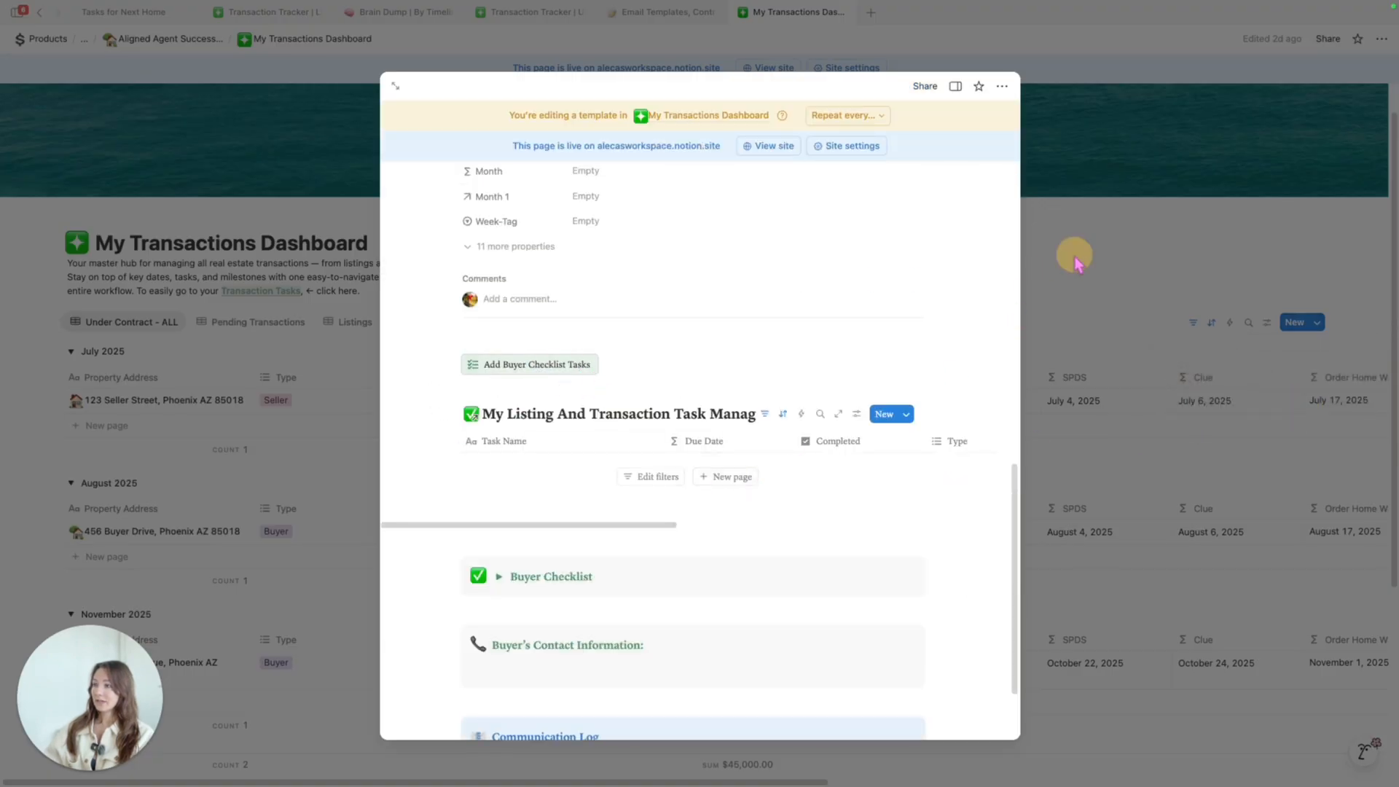
- Open the Seller Checklist template for editing and look through its task table and listing checklists
click(1317, 322)
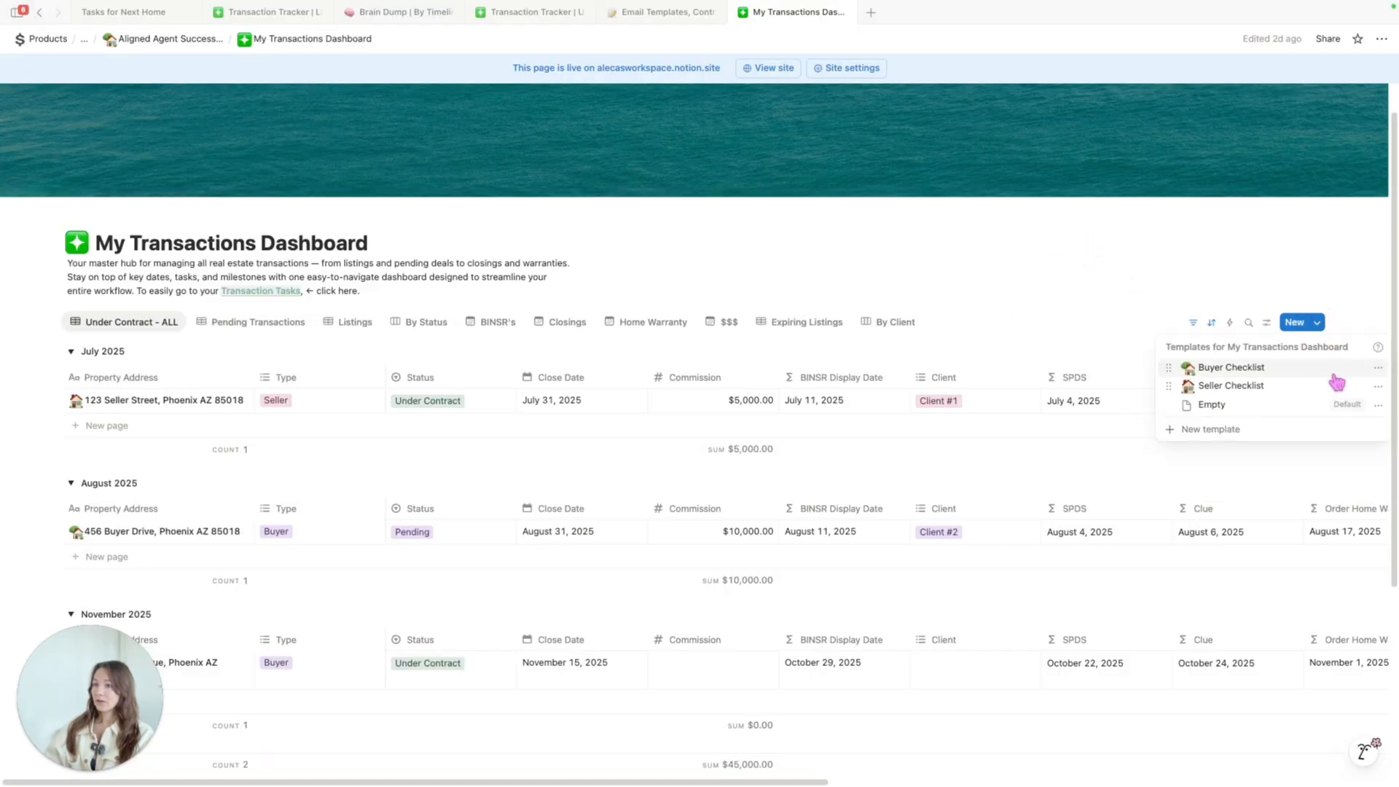
click(1378, 386)
click(1289, 432)
scroll(801, 438, down, 10)
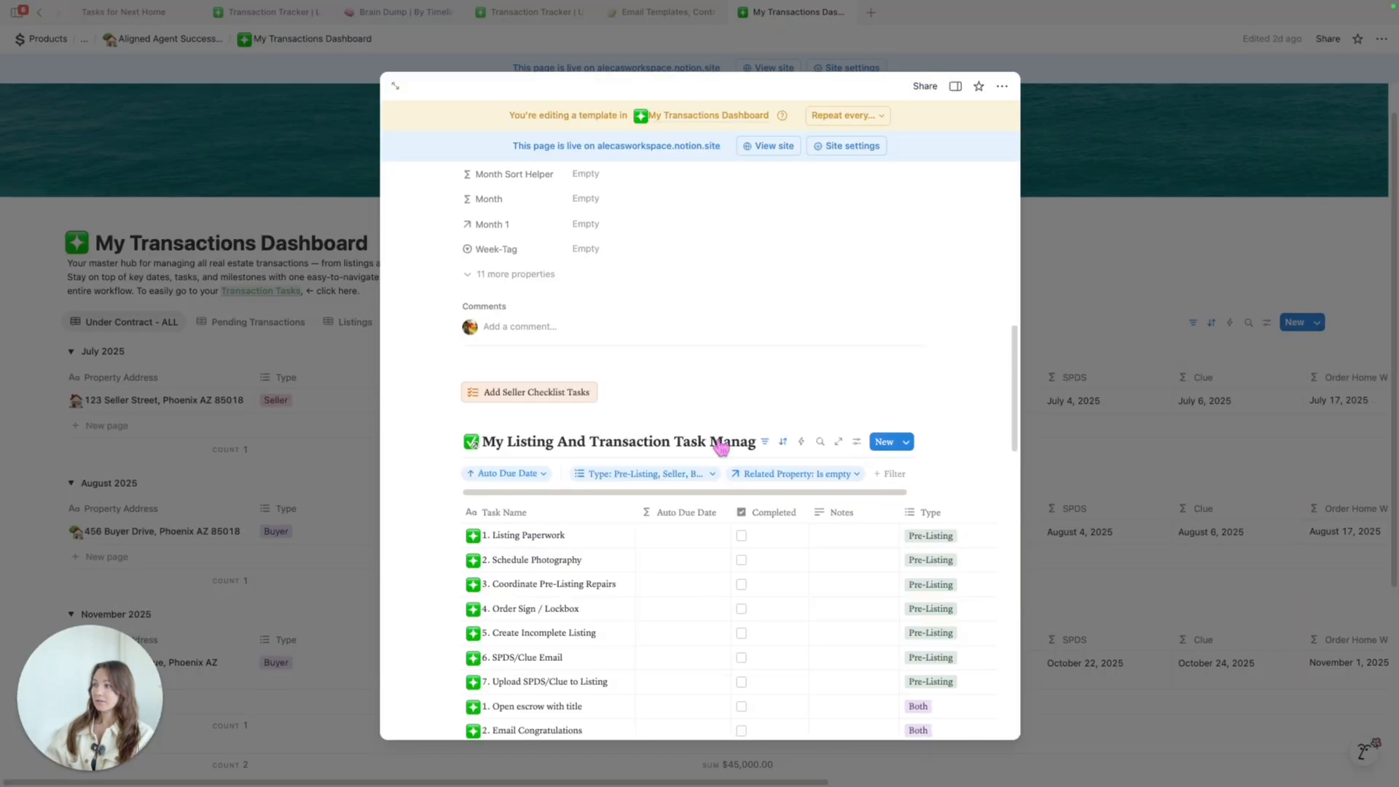
scroll(910, 472, down, 1)
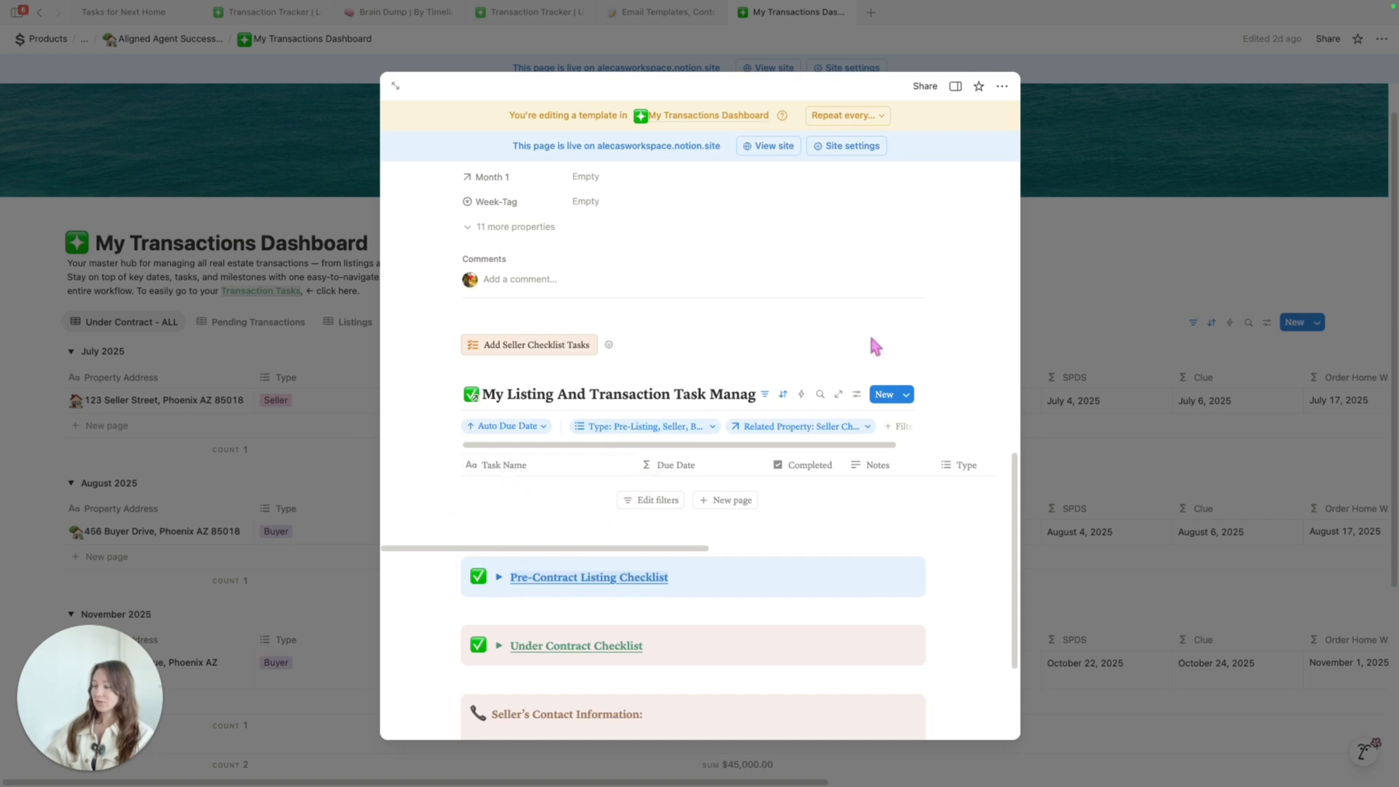
click(1089, 246)
- Reopen the Buyer Checklist template and examine its button for adding buyer checklist tasks
click(1317, 322)
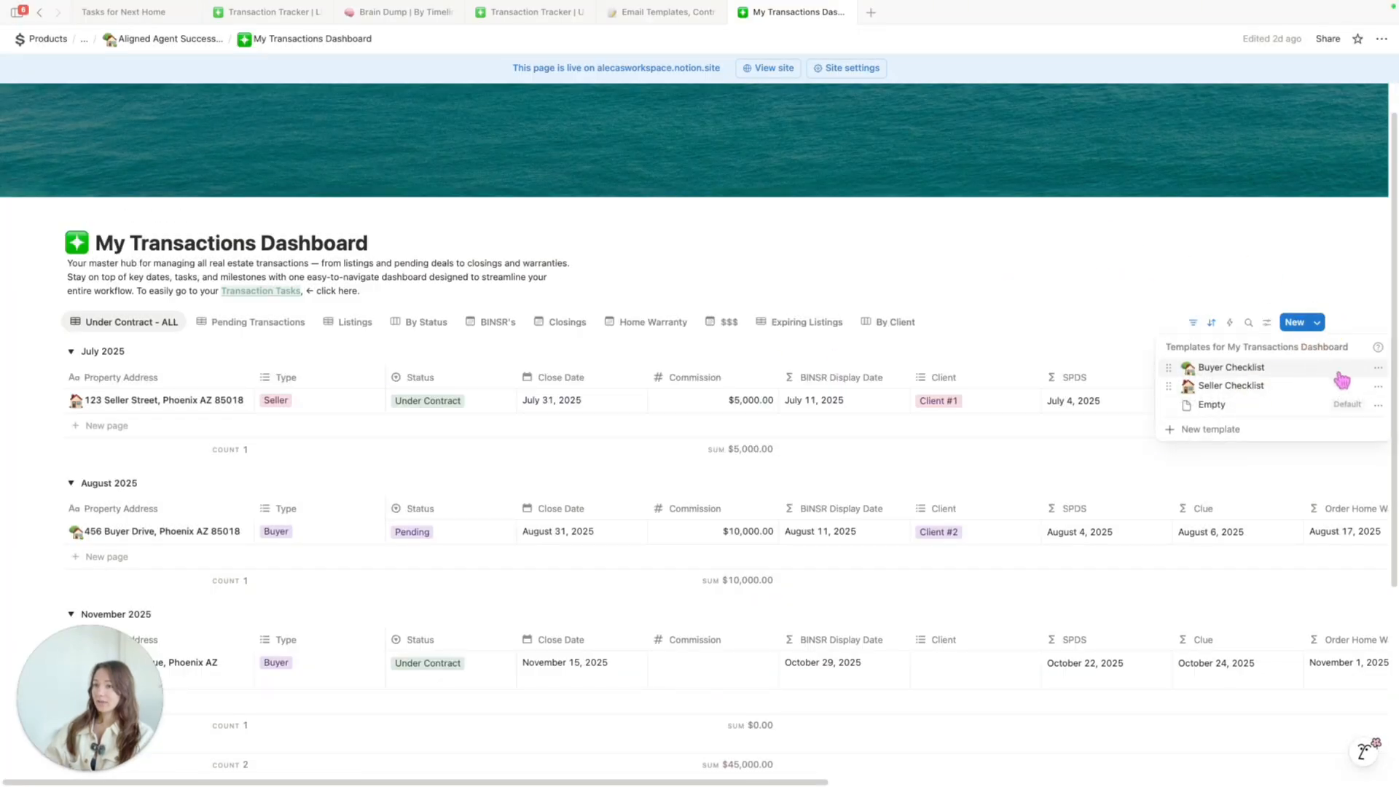
click(1374, 370)
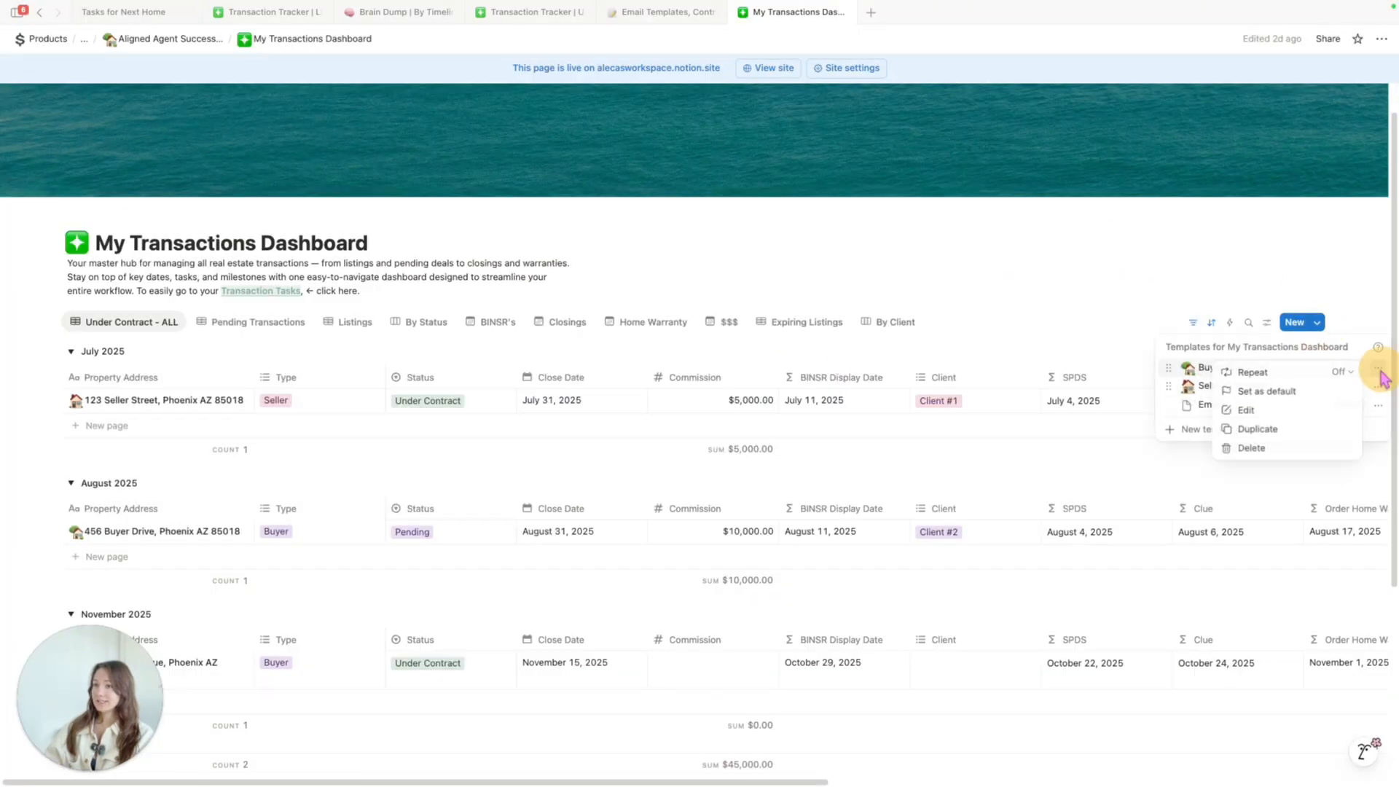
click(1287, 409)
scroll(726, 483, down, 10)
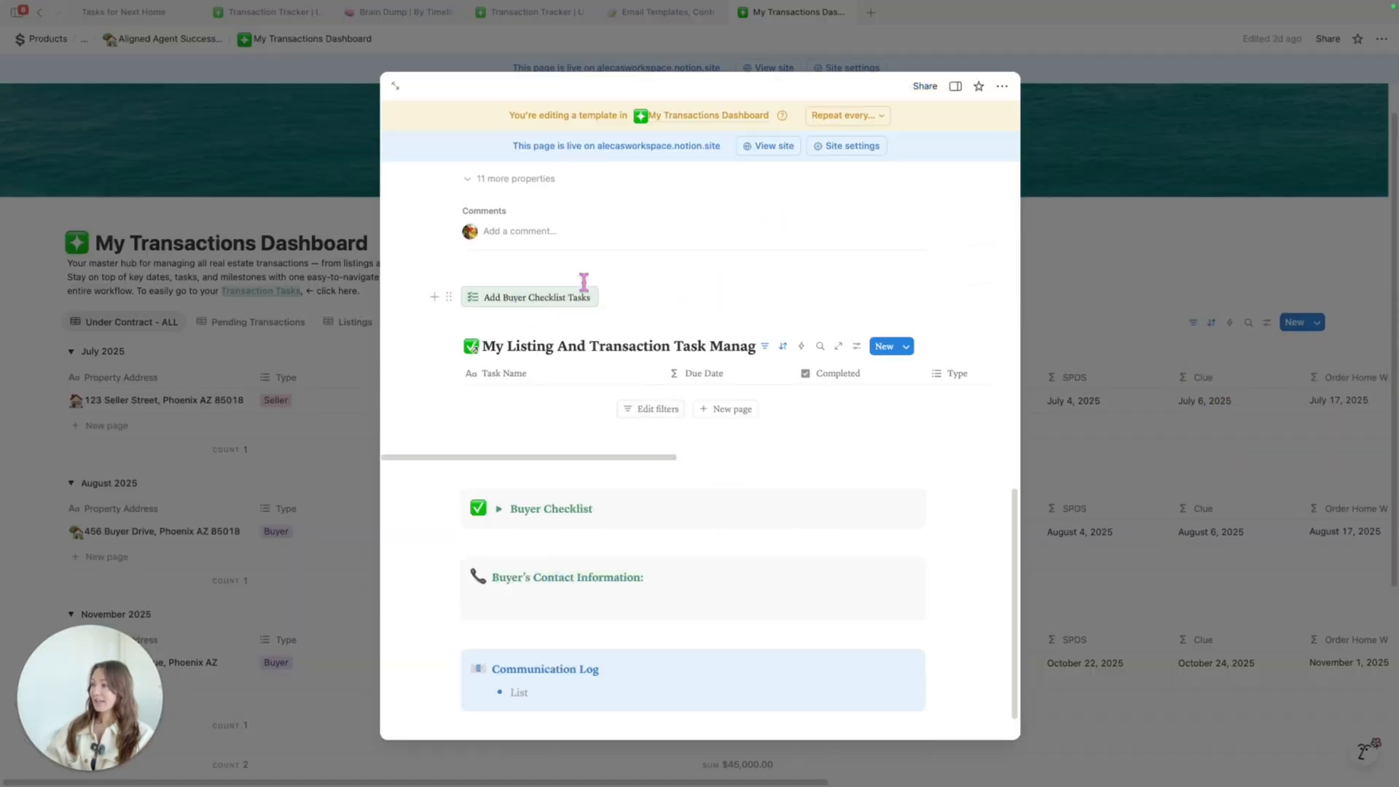
click(1140, 257)
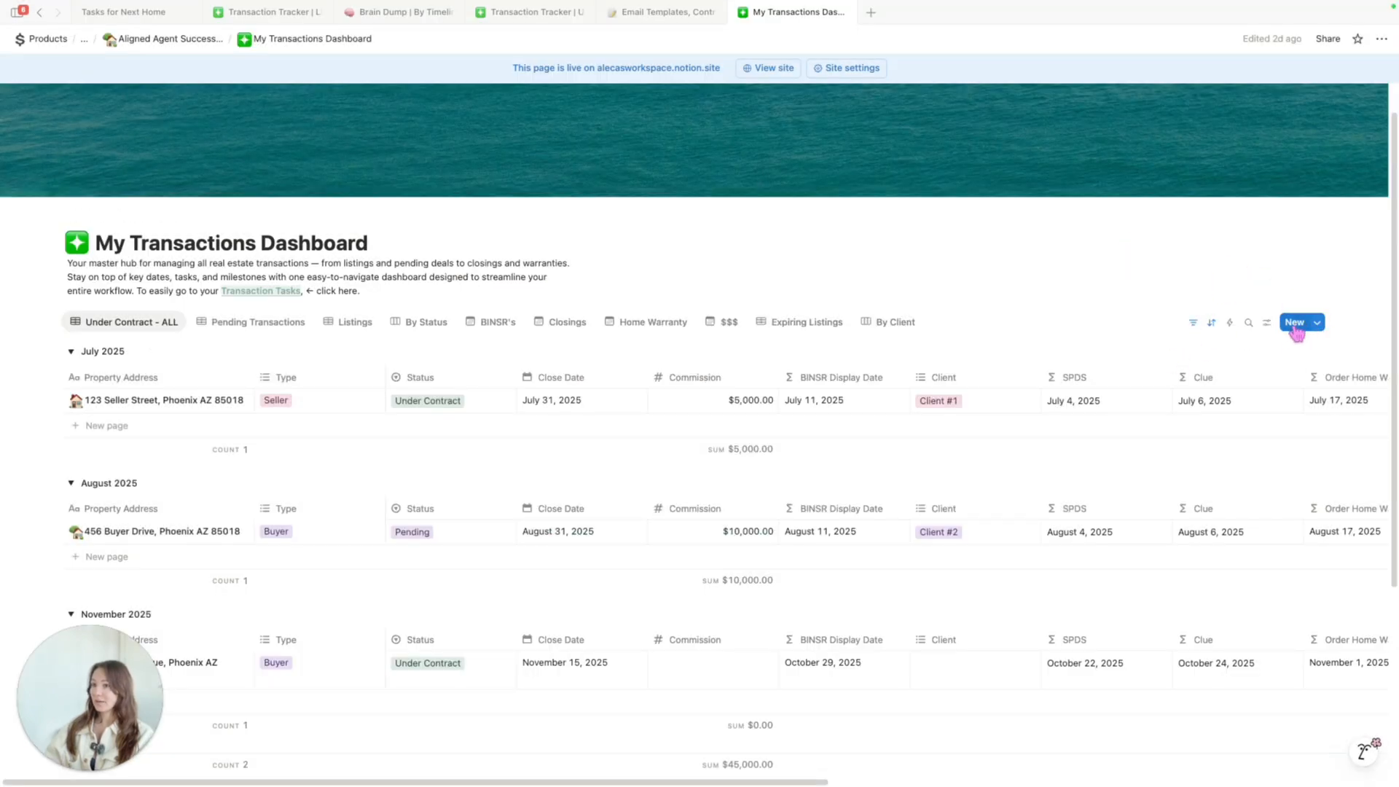
- Create a new transaction from the Buyer Checklist template and replace its title with the property's full address
click(1316, 322)
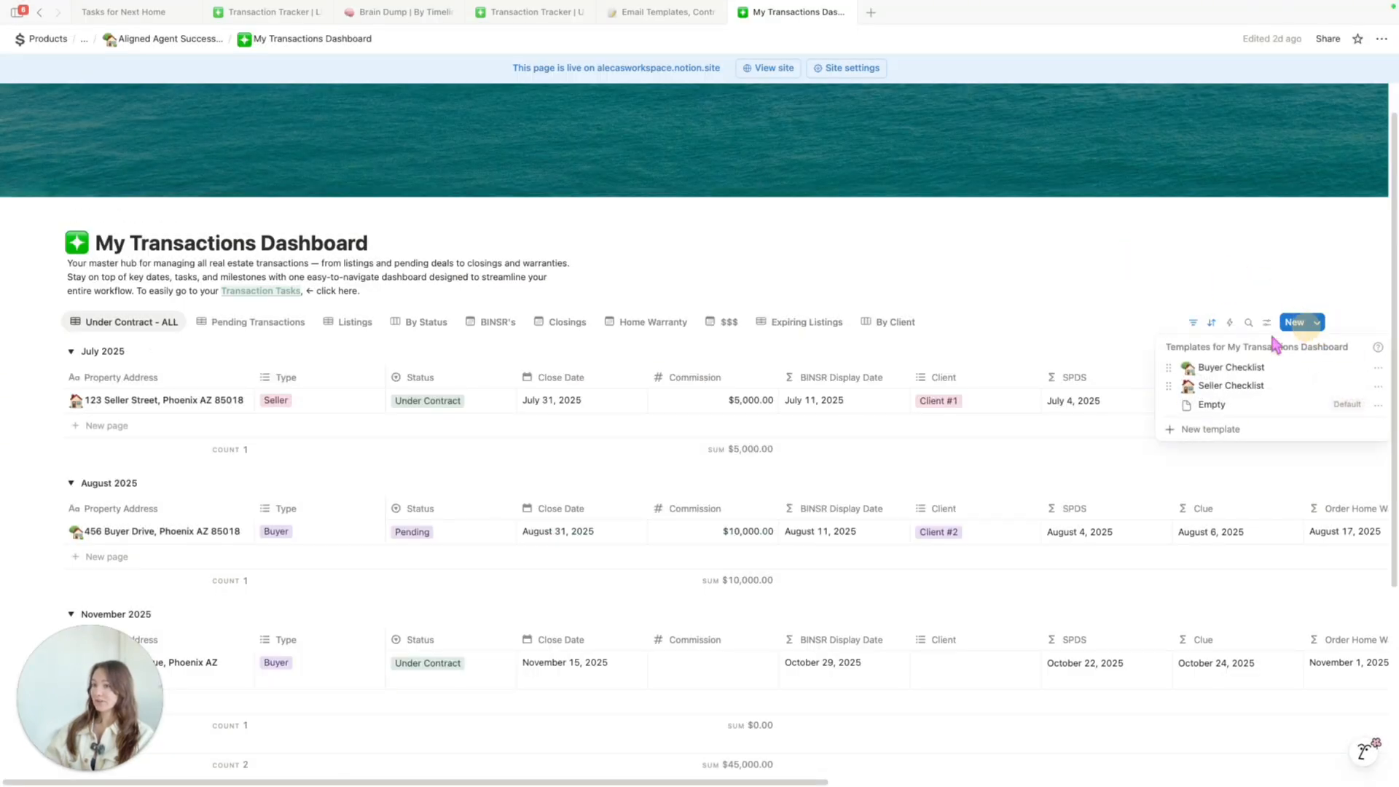
click(1234, 376)
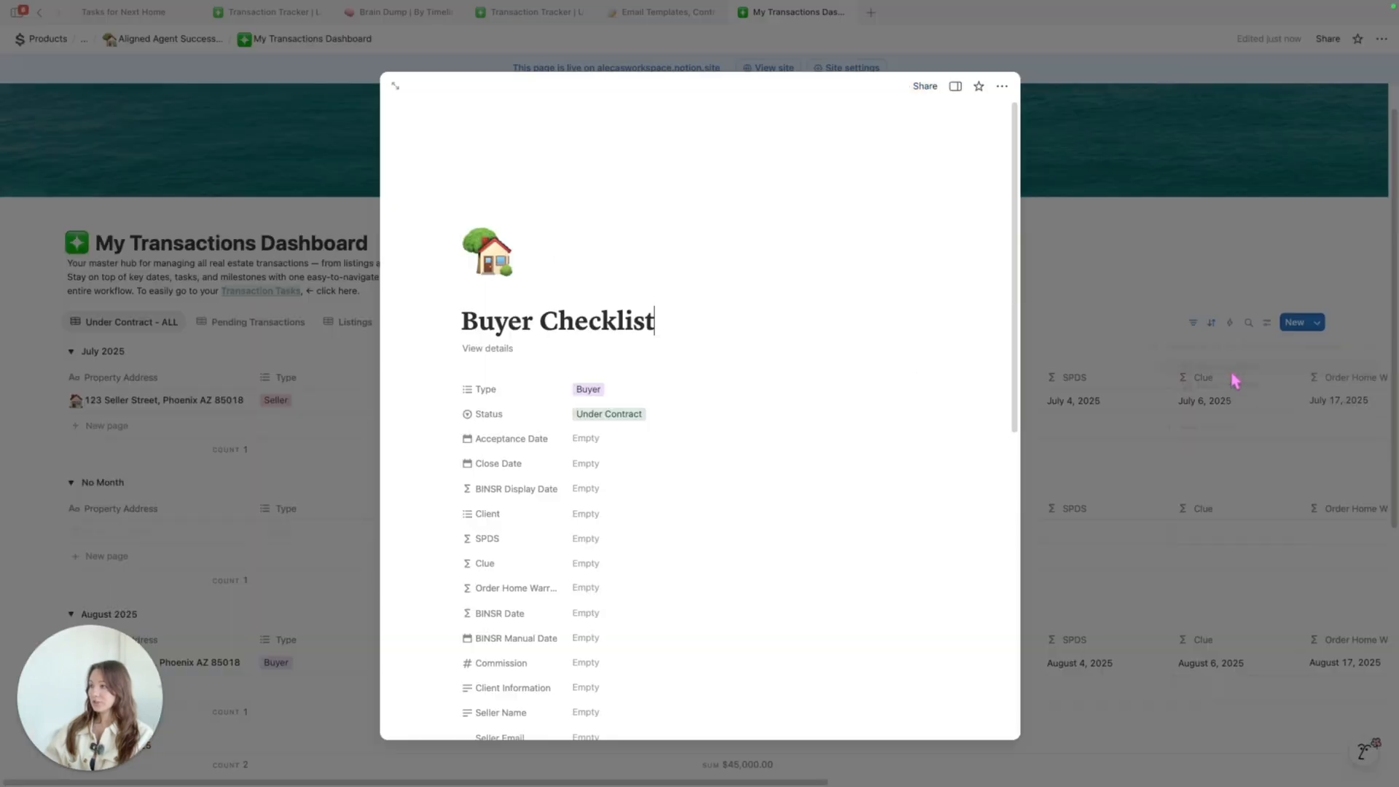
key(BackSpace)
key(BackSpace)
key(BackSpace)
key(BackSpace)
key(BackSpace)
key(BackSpace)
key(BackSpace)
key(BackSpace)
key(BackSpace)
key(BackSpace)
key(BackSpace)
key(BackSpace)
key(BackSpace)
key(BackSpace)
key(BackSpace)
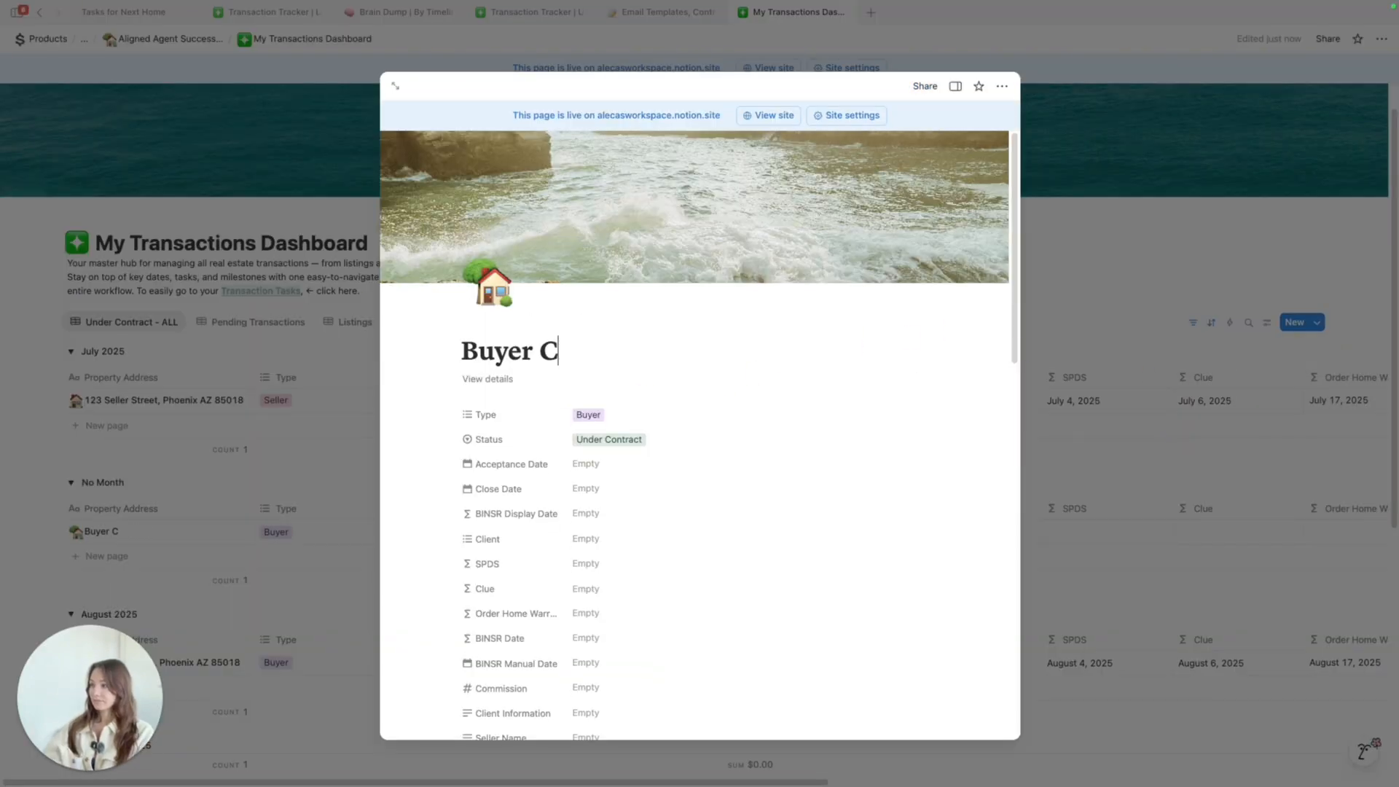
text(8910 Buyer Ln)
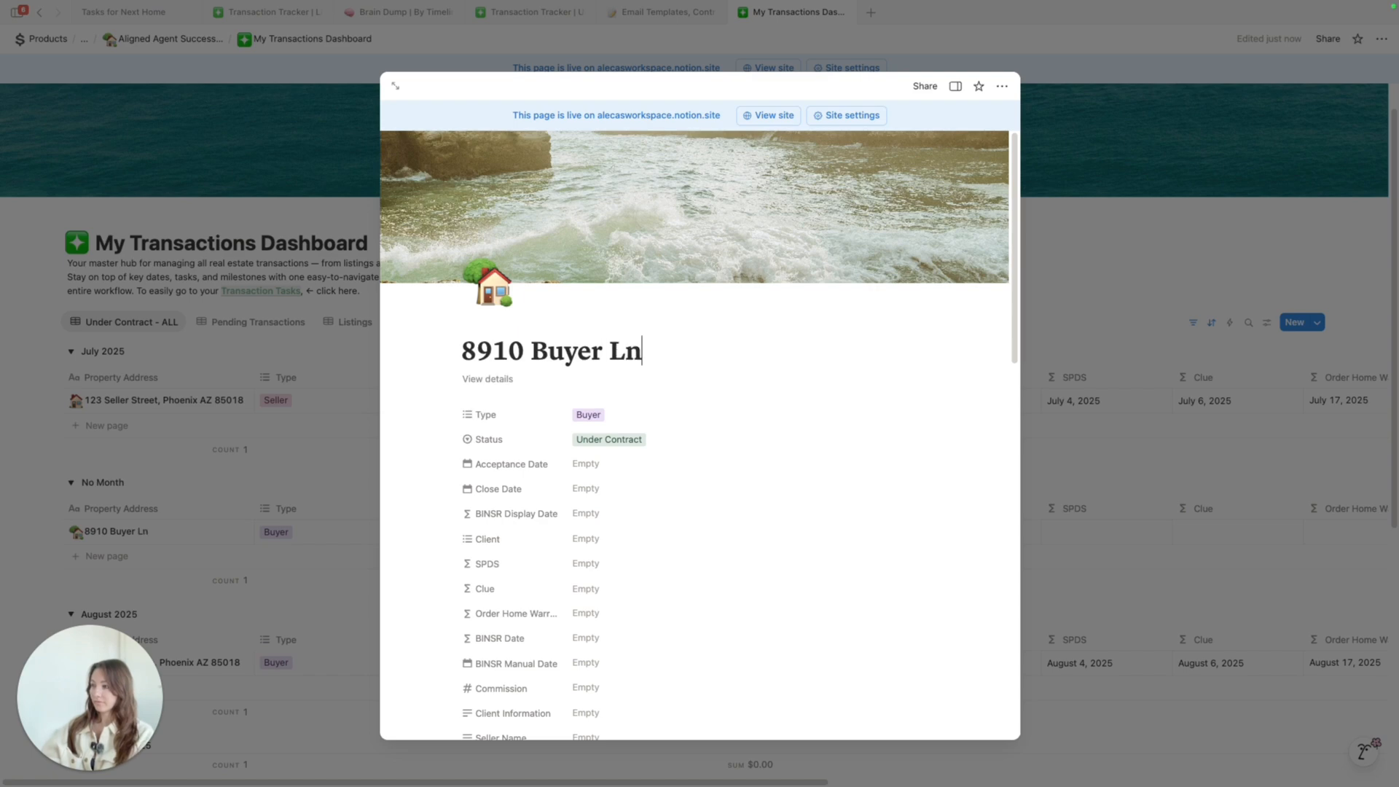
key(BackSpace)
text(an)
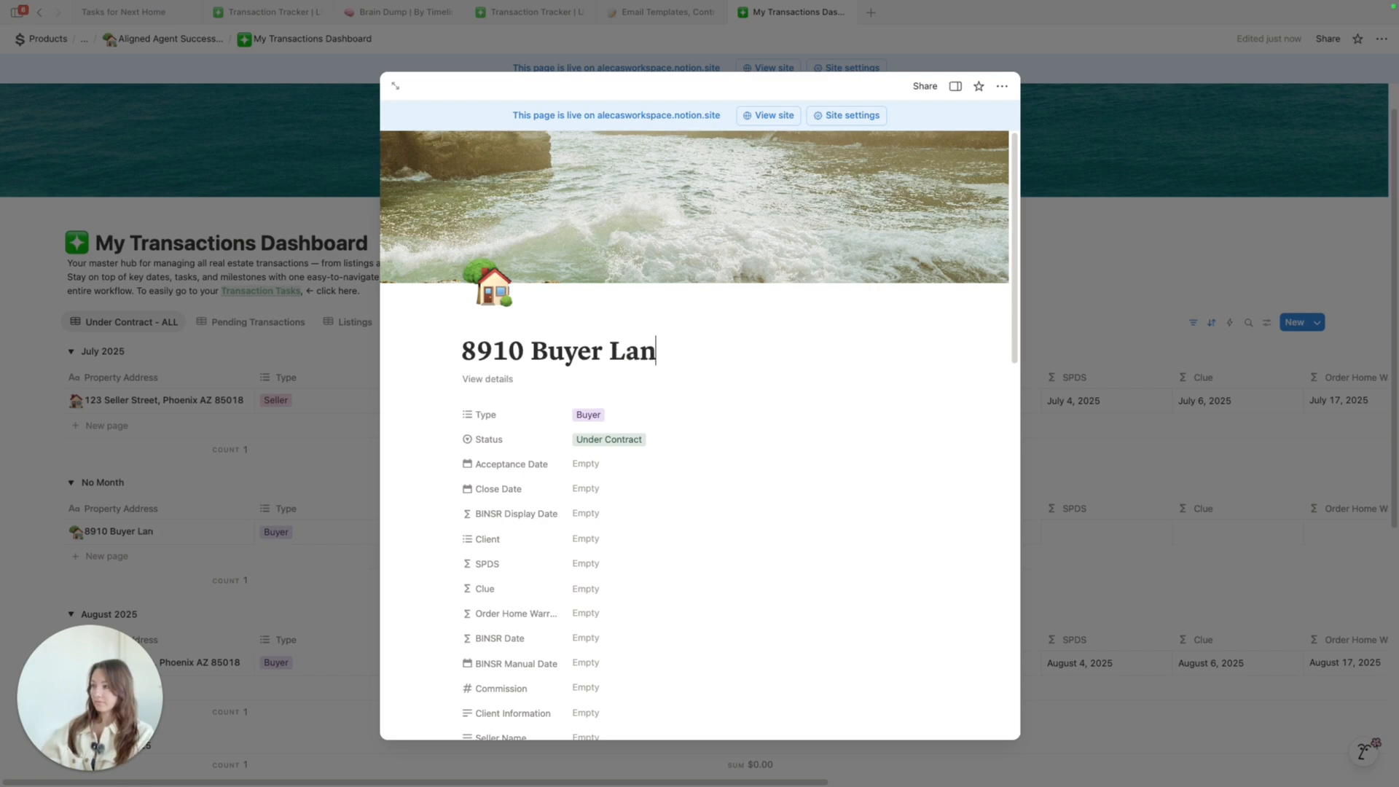
text(e, Sc)
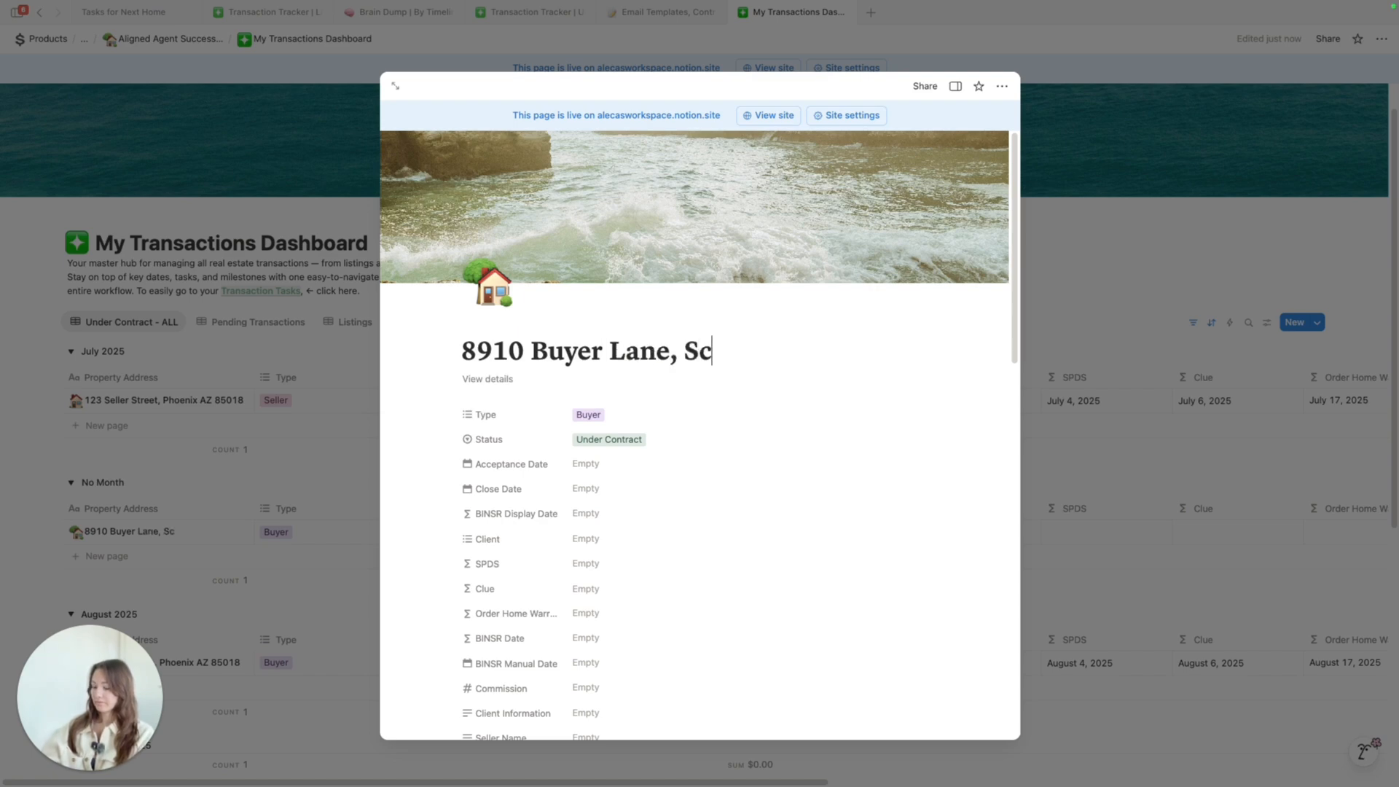
text(ottsdale AZ 8)
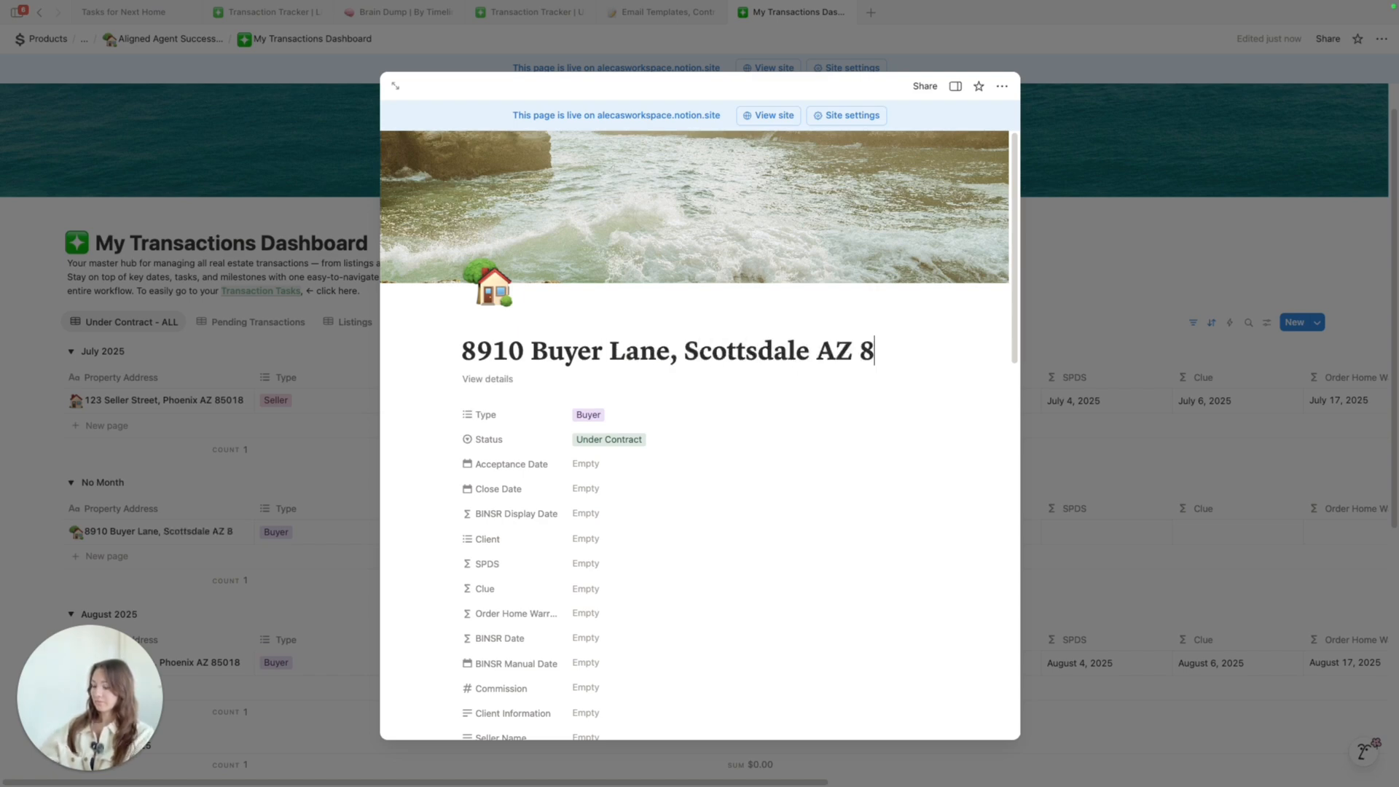
text(5251)
- Set the new transaction's Acceptance Date to October 22, 2025 and its Close Date to November 30, 2025
scroll(703, 429, down, 1)
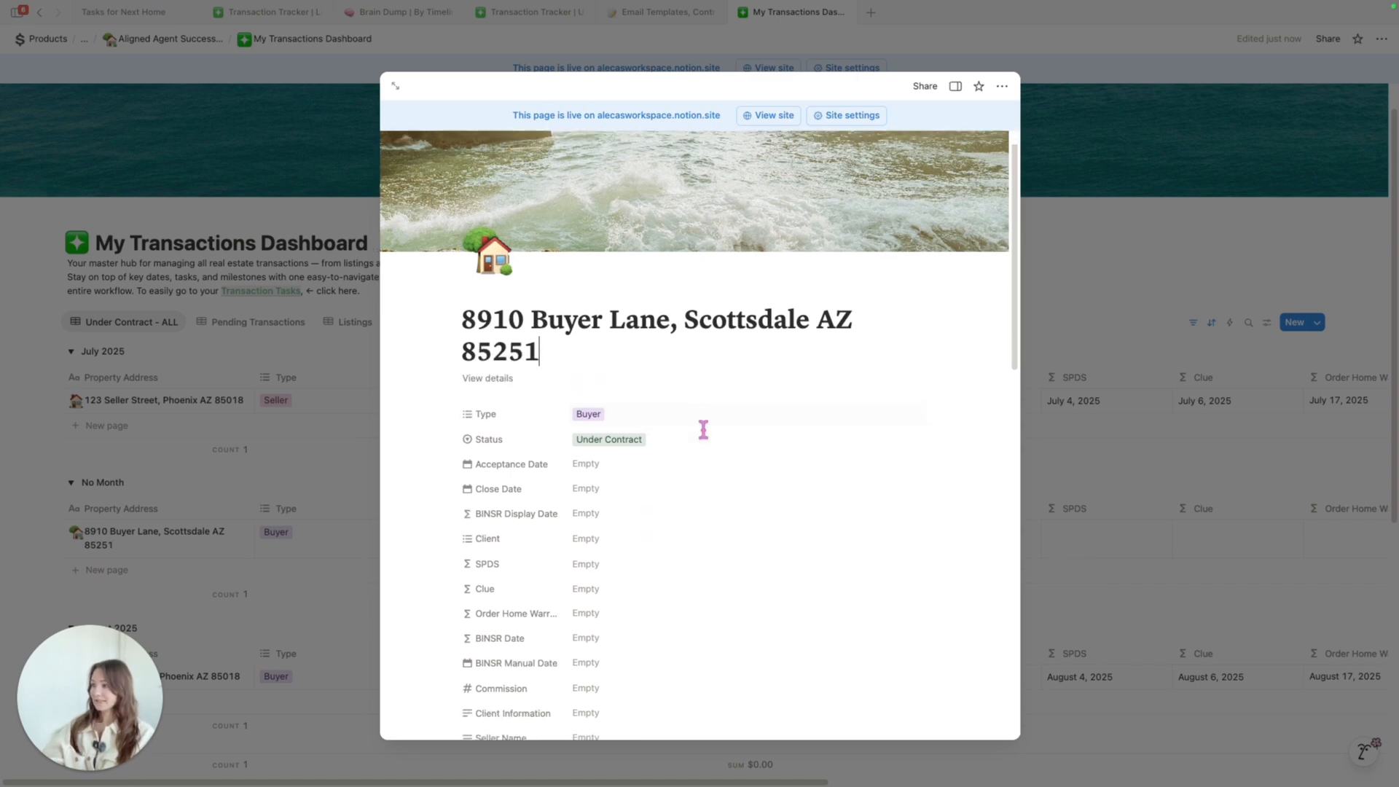
scroll(703, 429, down, 1)
click(634, 453)
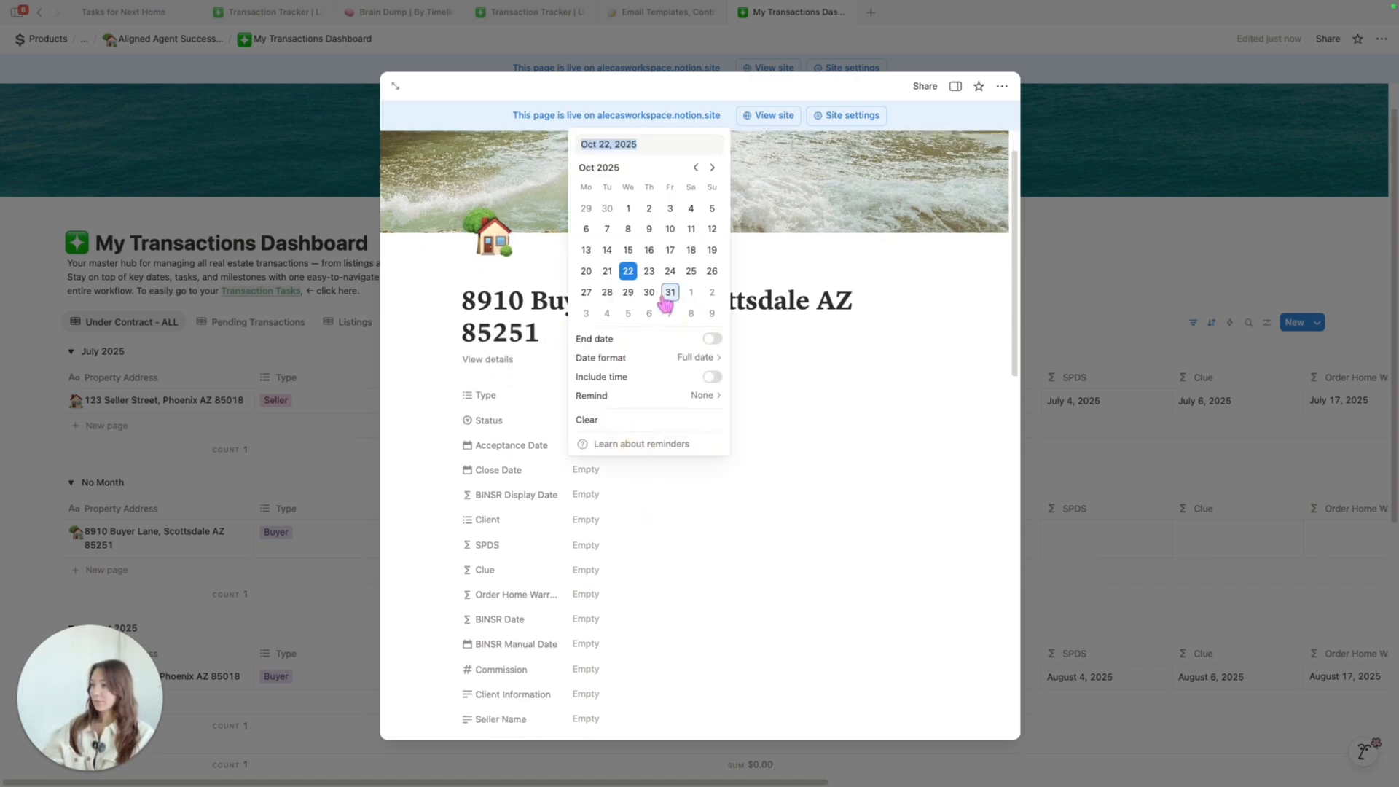
click(628, 271)
click(827, 493)
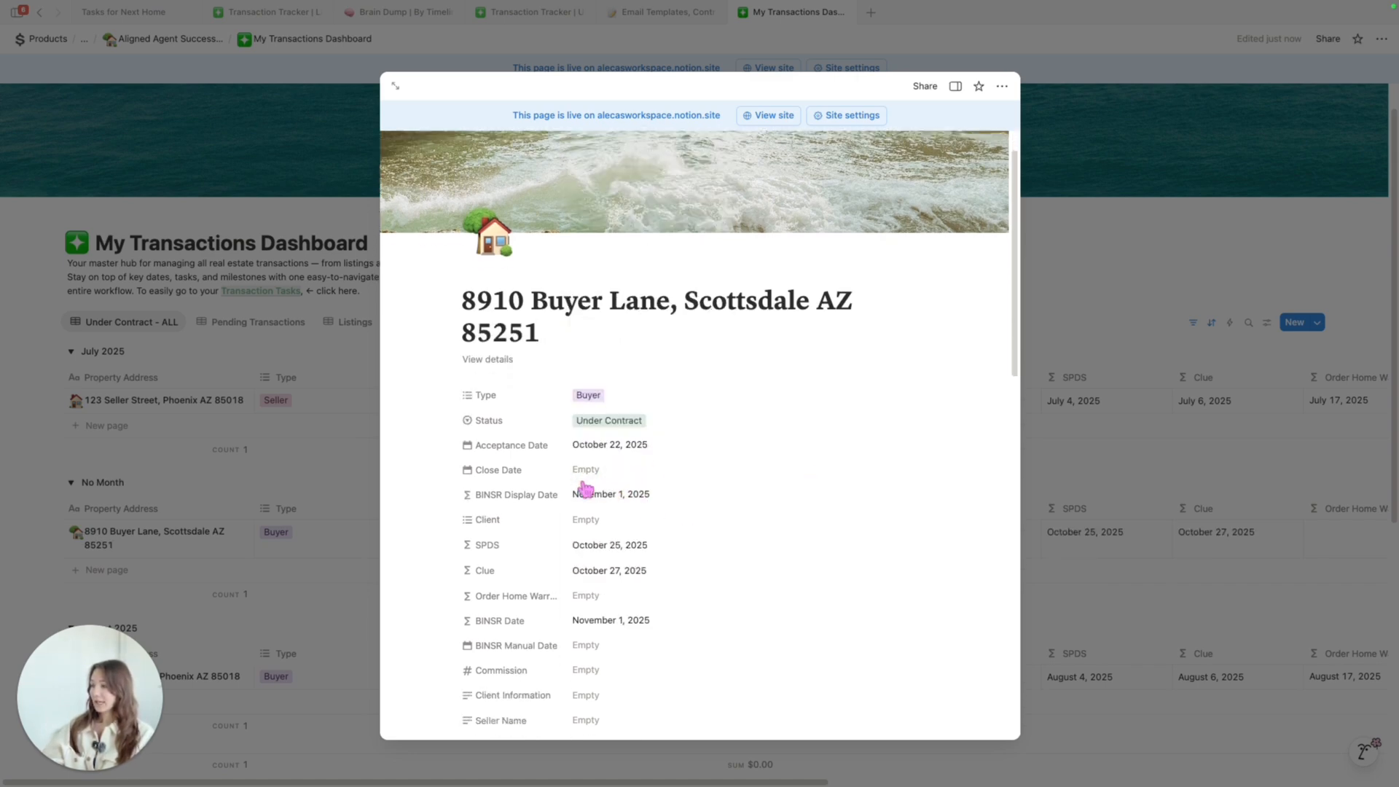
click(585, 473)
click(712, 192)
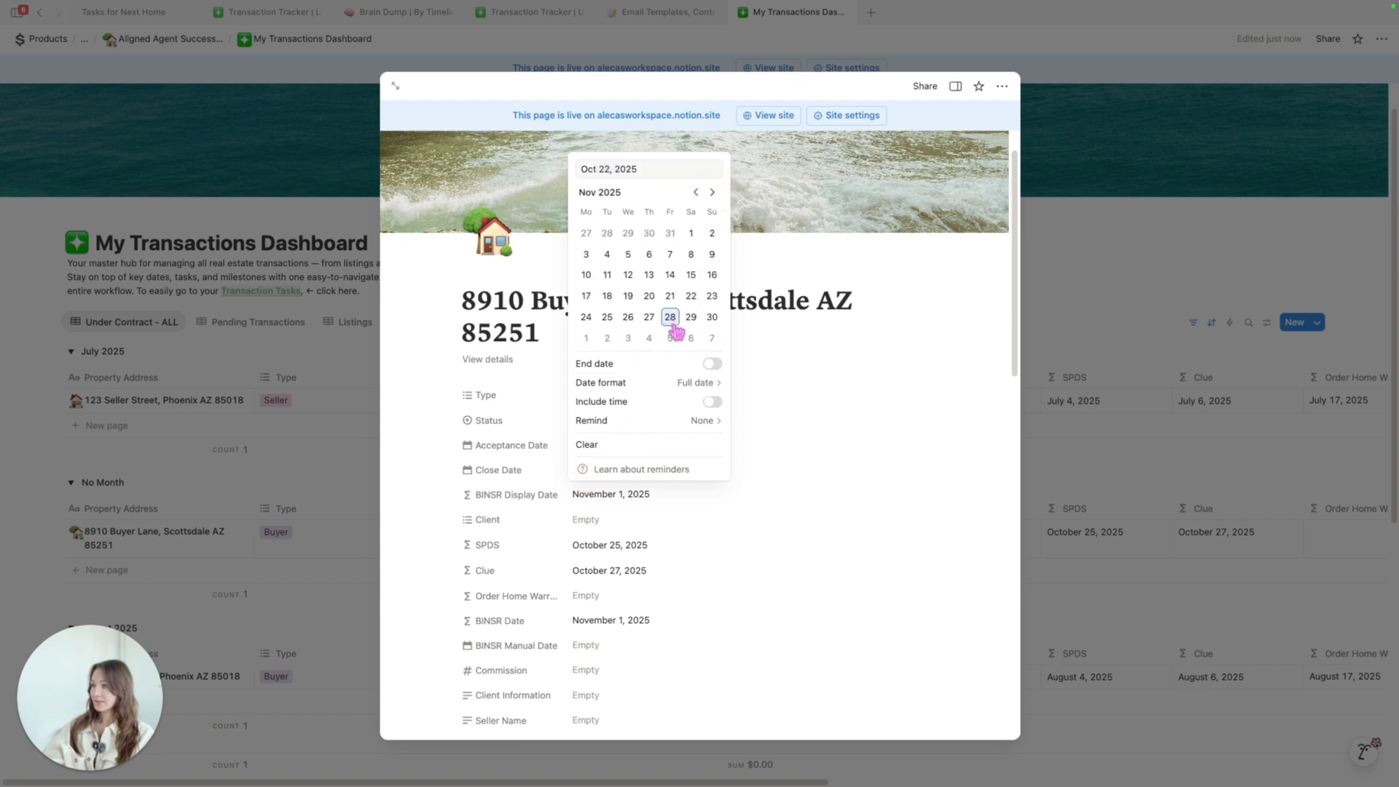
click(712, 317)
click(787, 447)
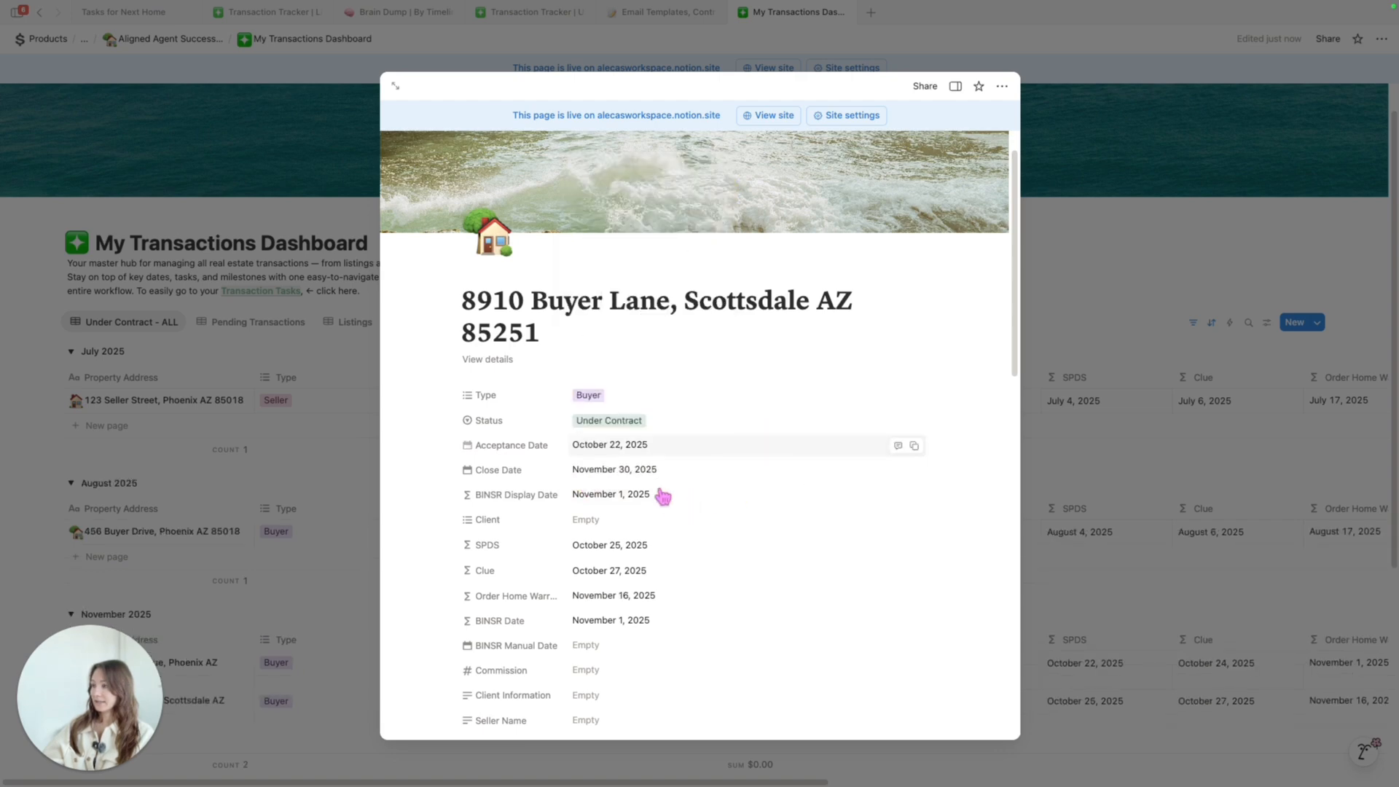
- Review the new transaction's date, commission and contact properties and the checklist sections below them
scroll(656, 492, down, 3)
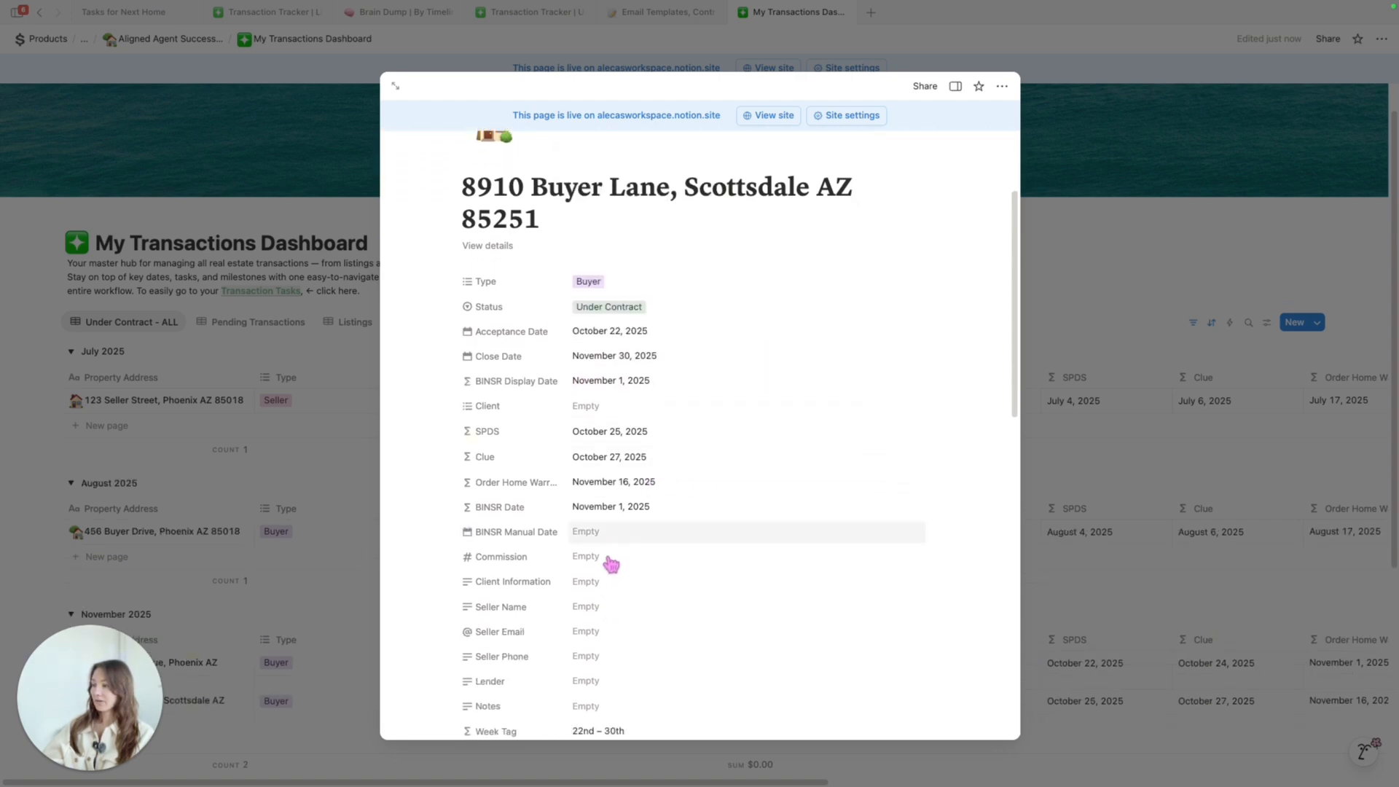
scroll(611, 565, down, 2)
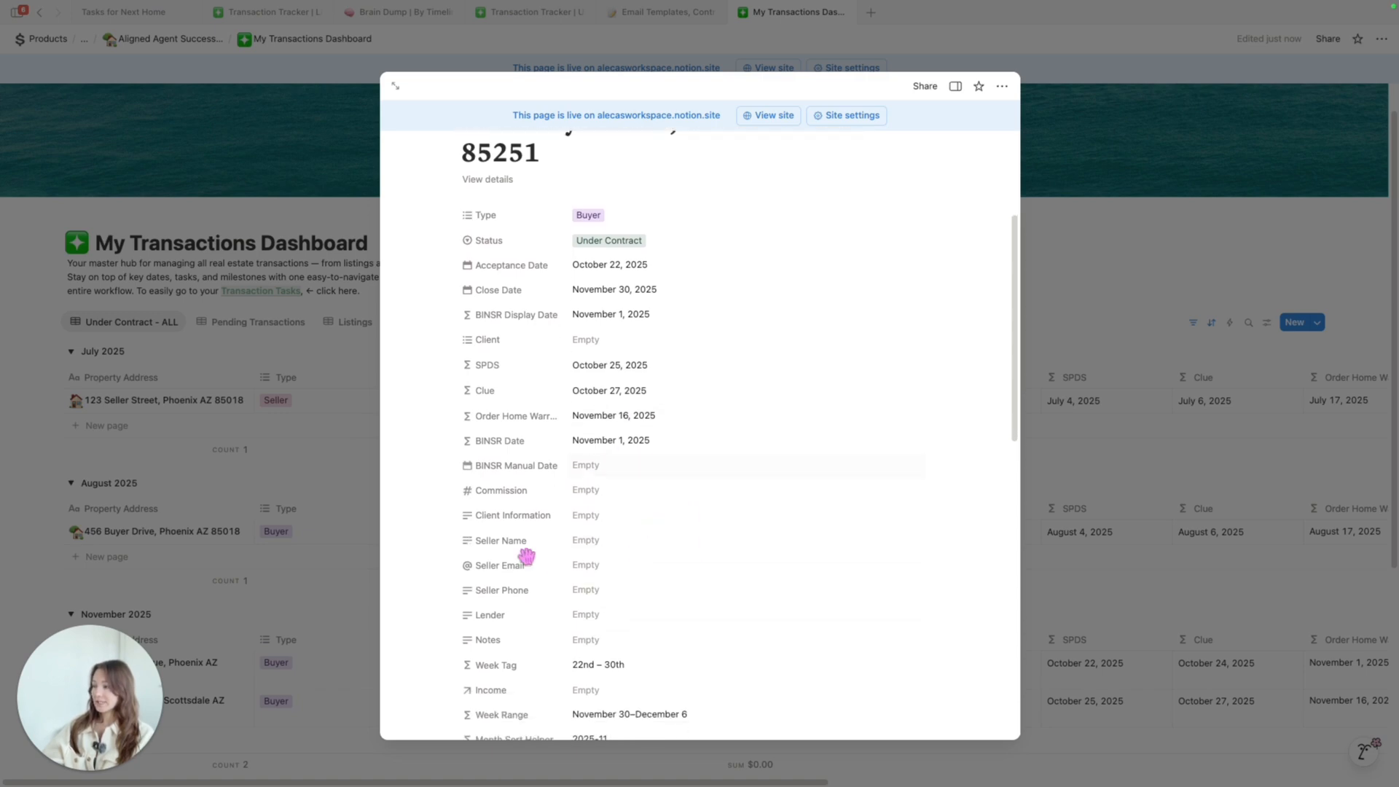
scroll(590, 583, down, 3)
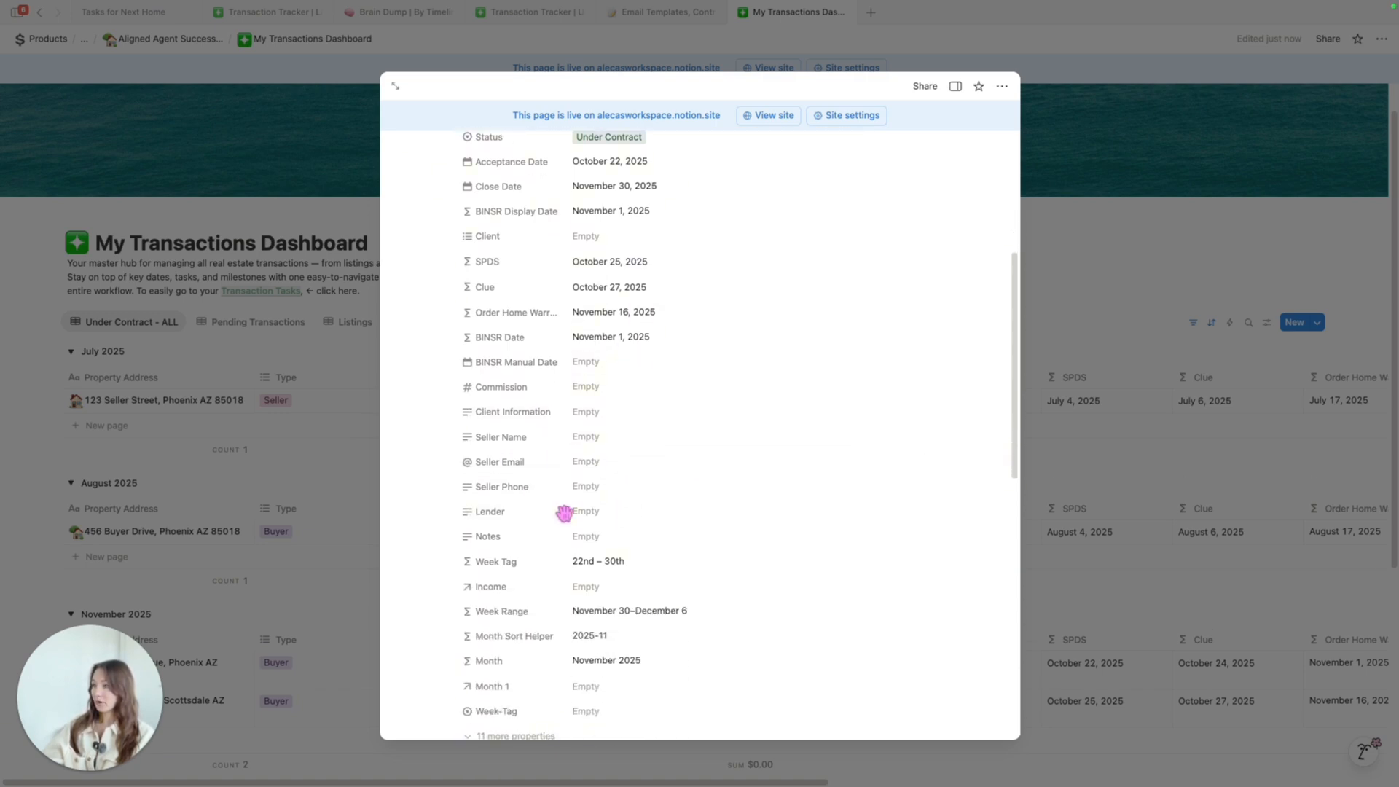
scroll(564, 512, down, 15)
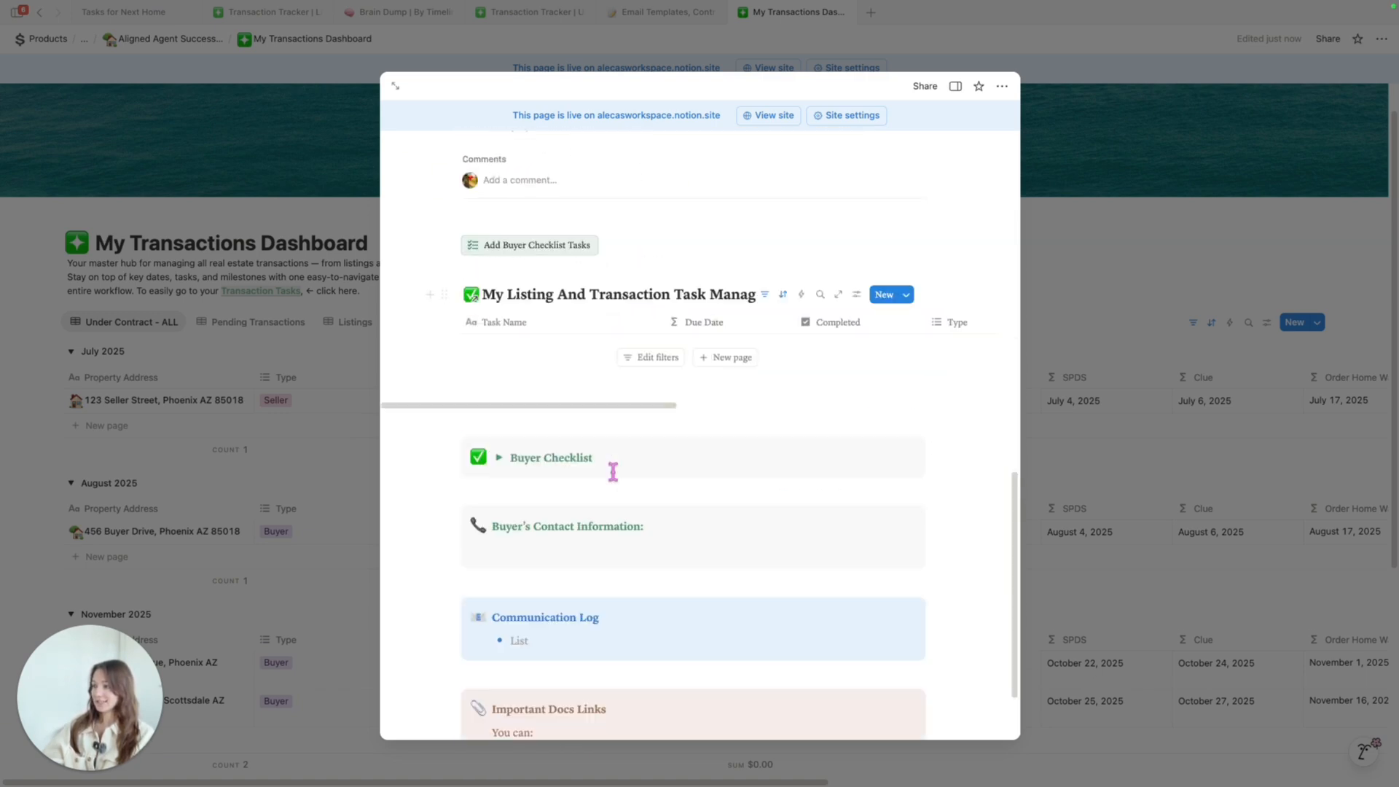
scroll(526, 453, up, 15)
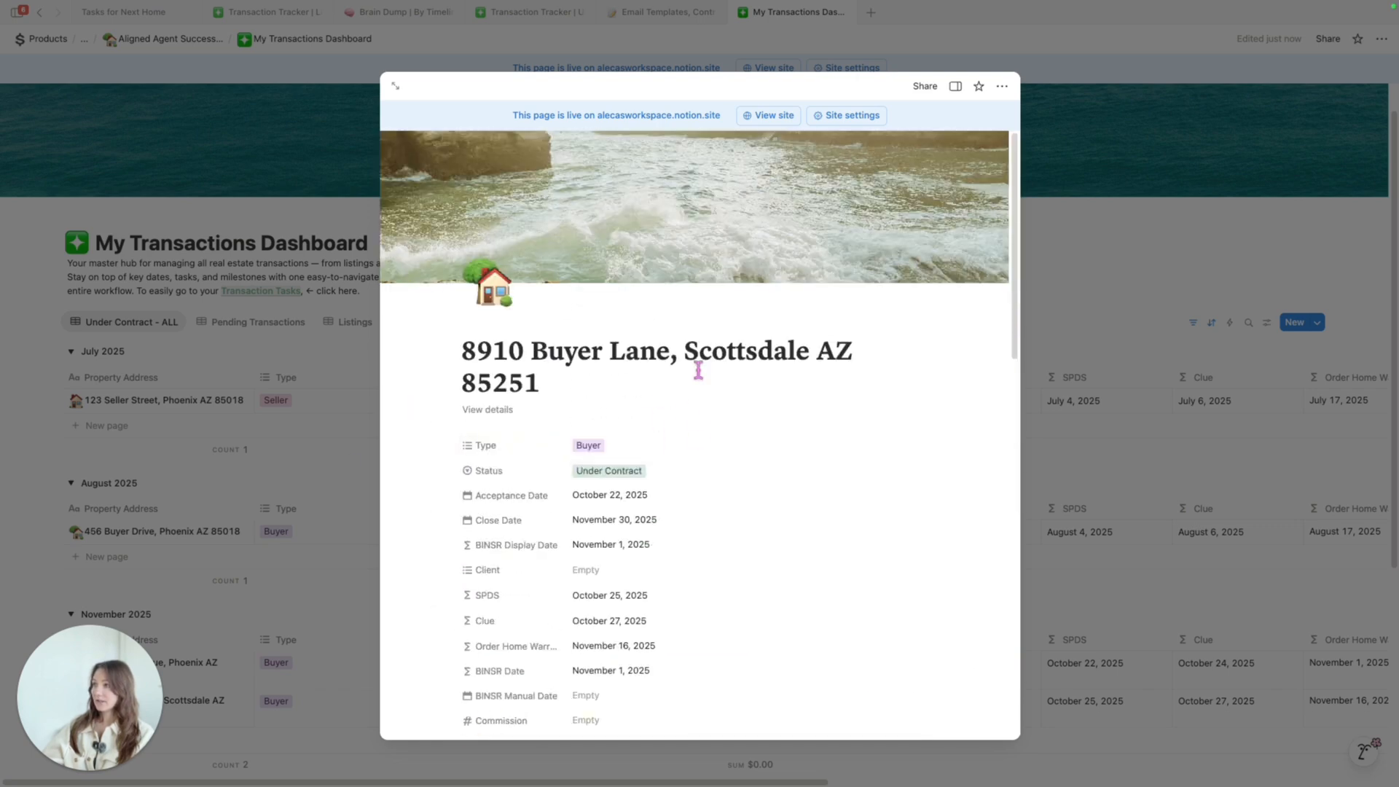
scroll(545, 393, down, 1)
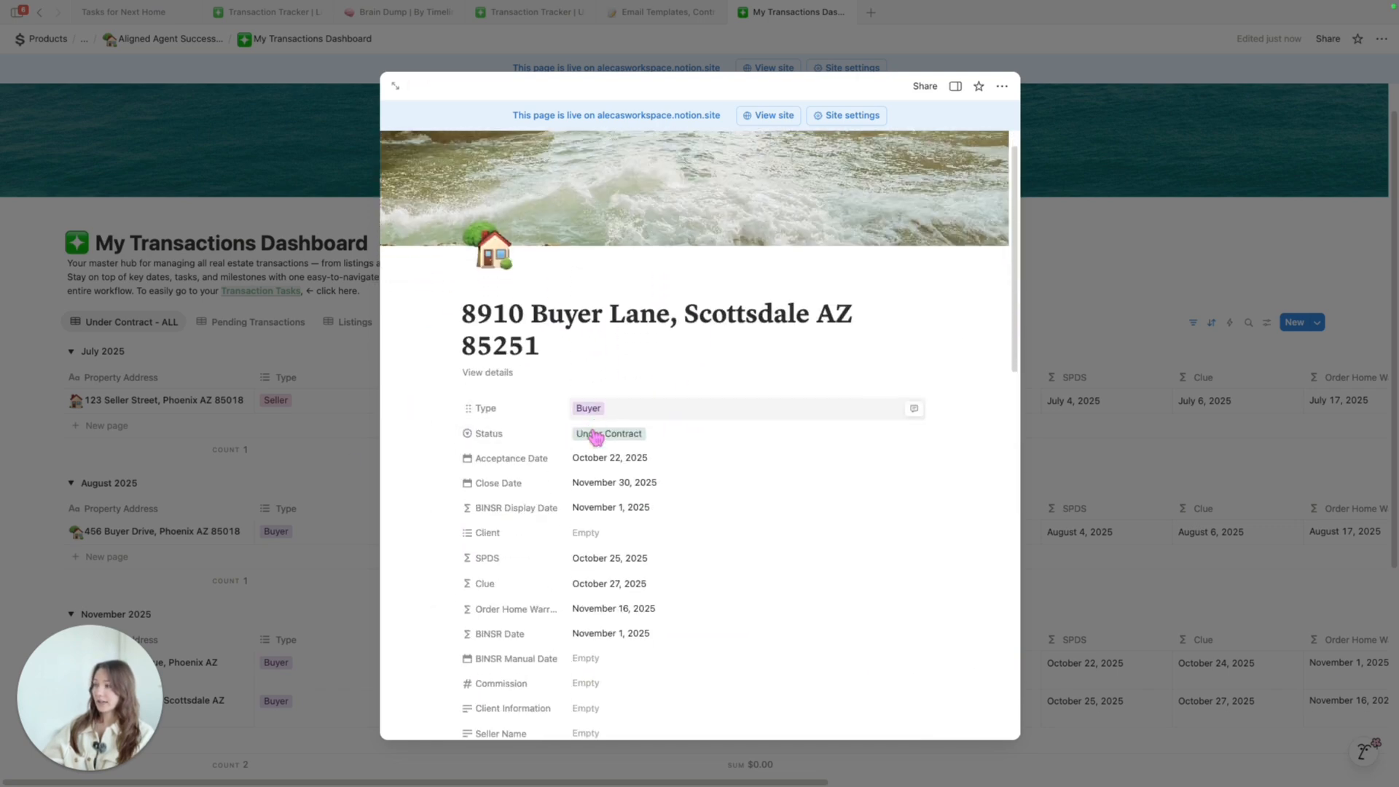
scroll(620, 393, down, 3)
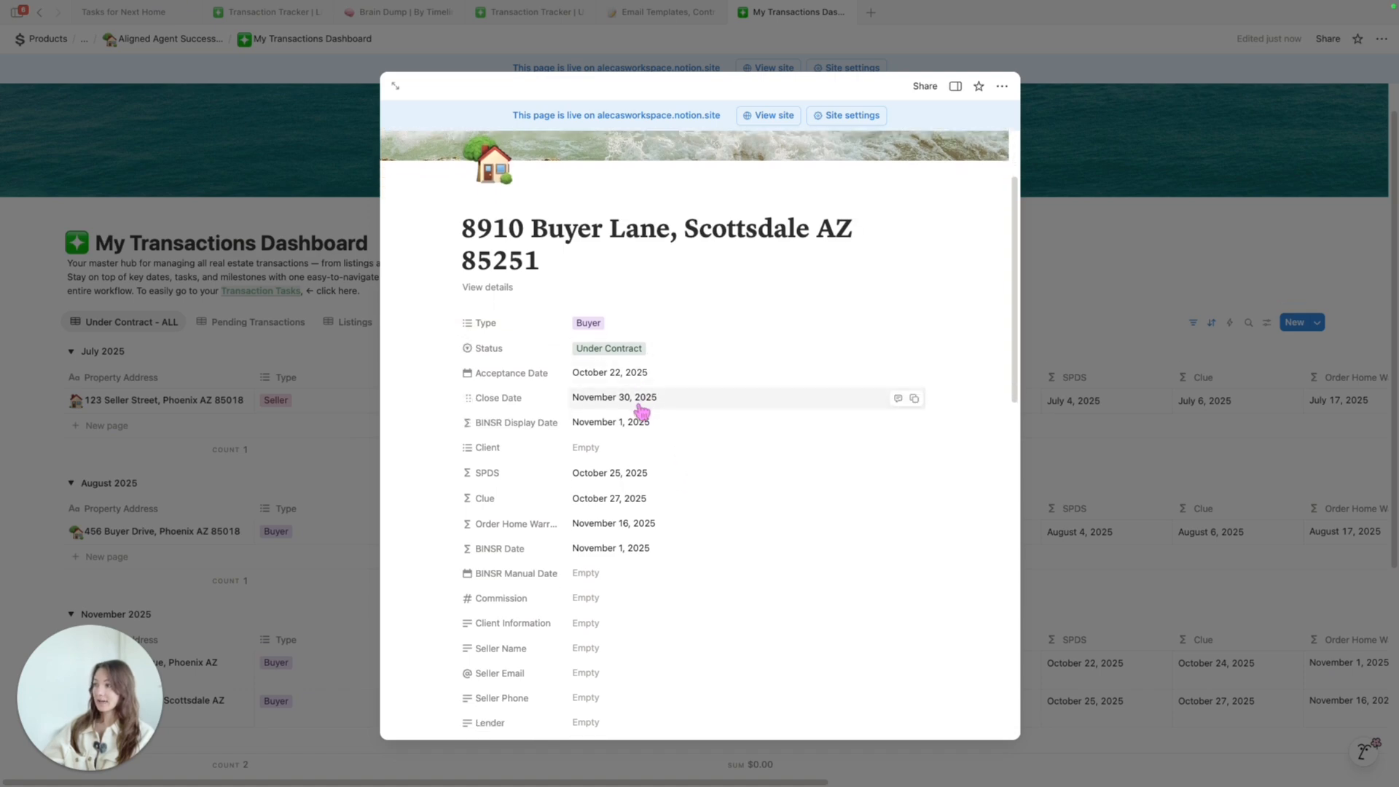
- Add the buyer checklist tasks to the new transaction's listing and transaction task table
scroll(641, 406, down, 20)
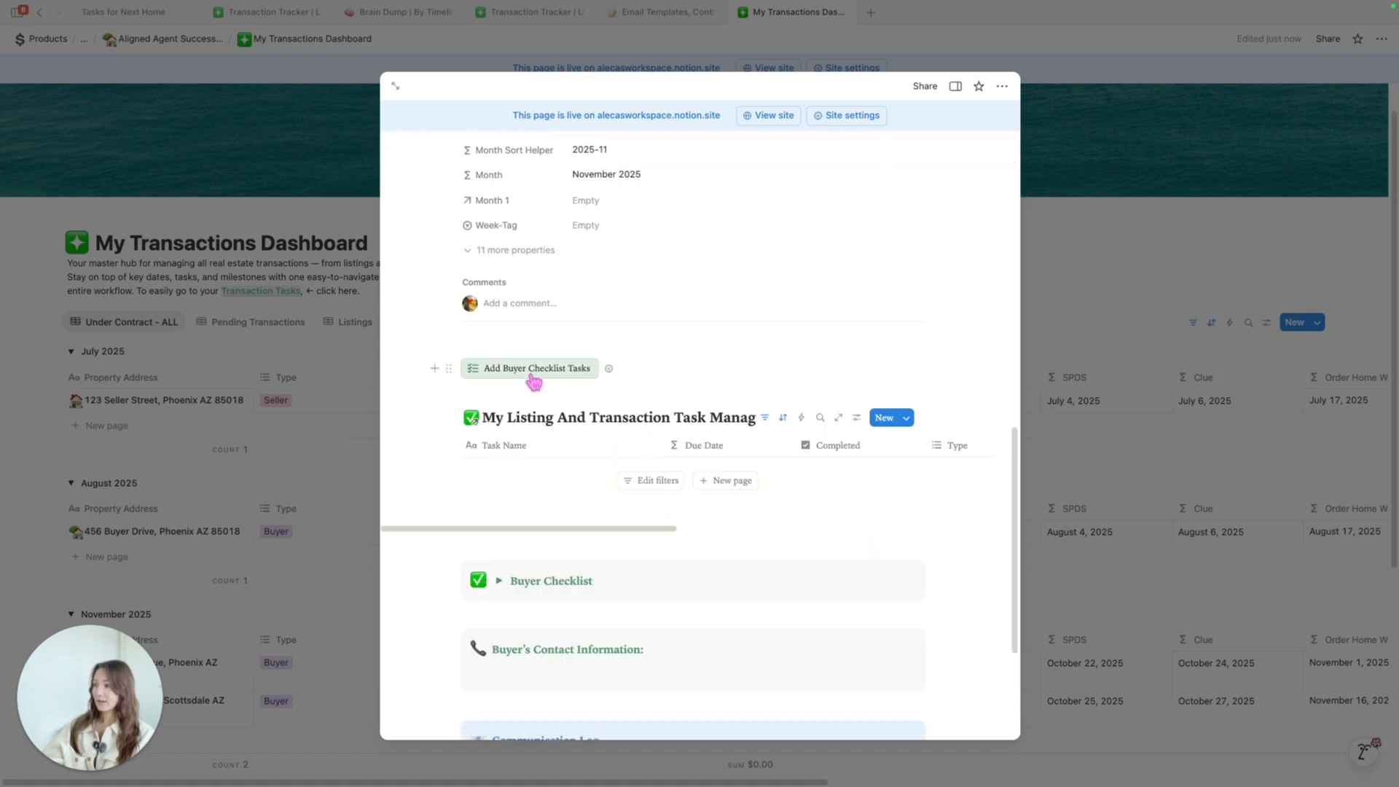
click(534, 381)
scroll(725, 484, down, 2)
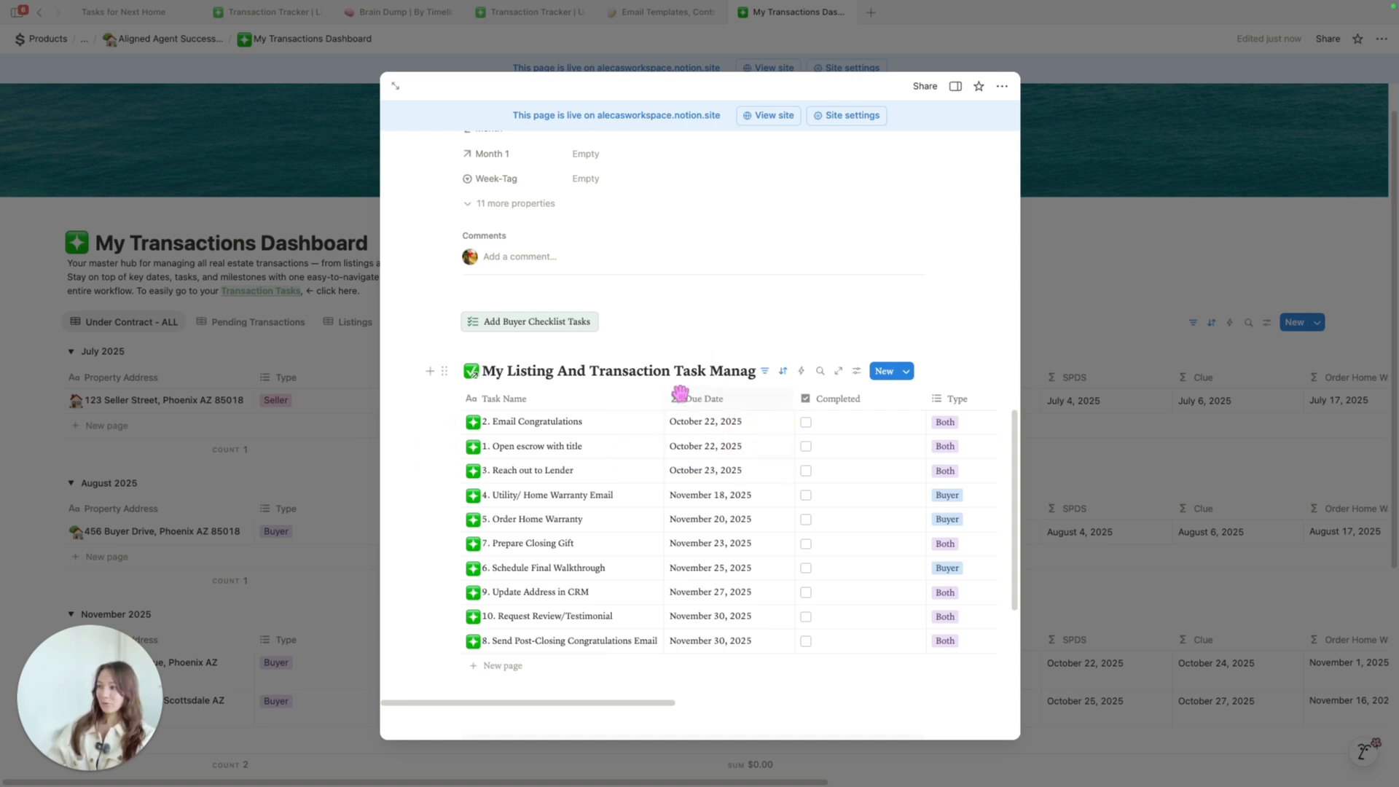
- Open the formula of the task table's Auto Due Date property and examine its date rules for the listing, acceptance and closing tasks
click(857, 371)
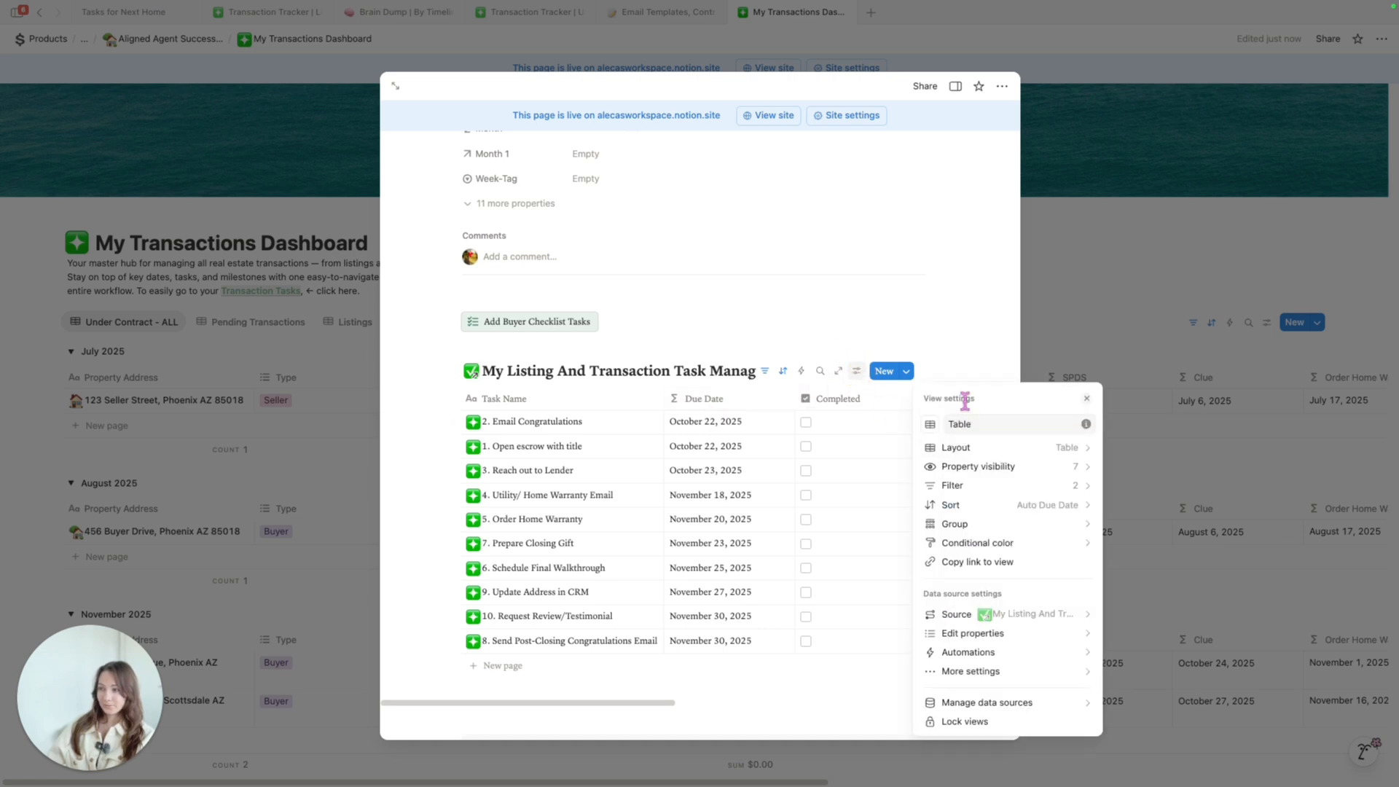
click(1006, 634)
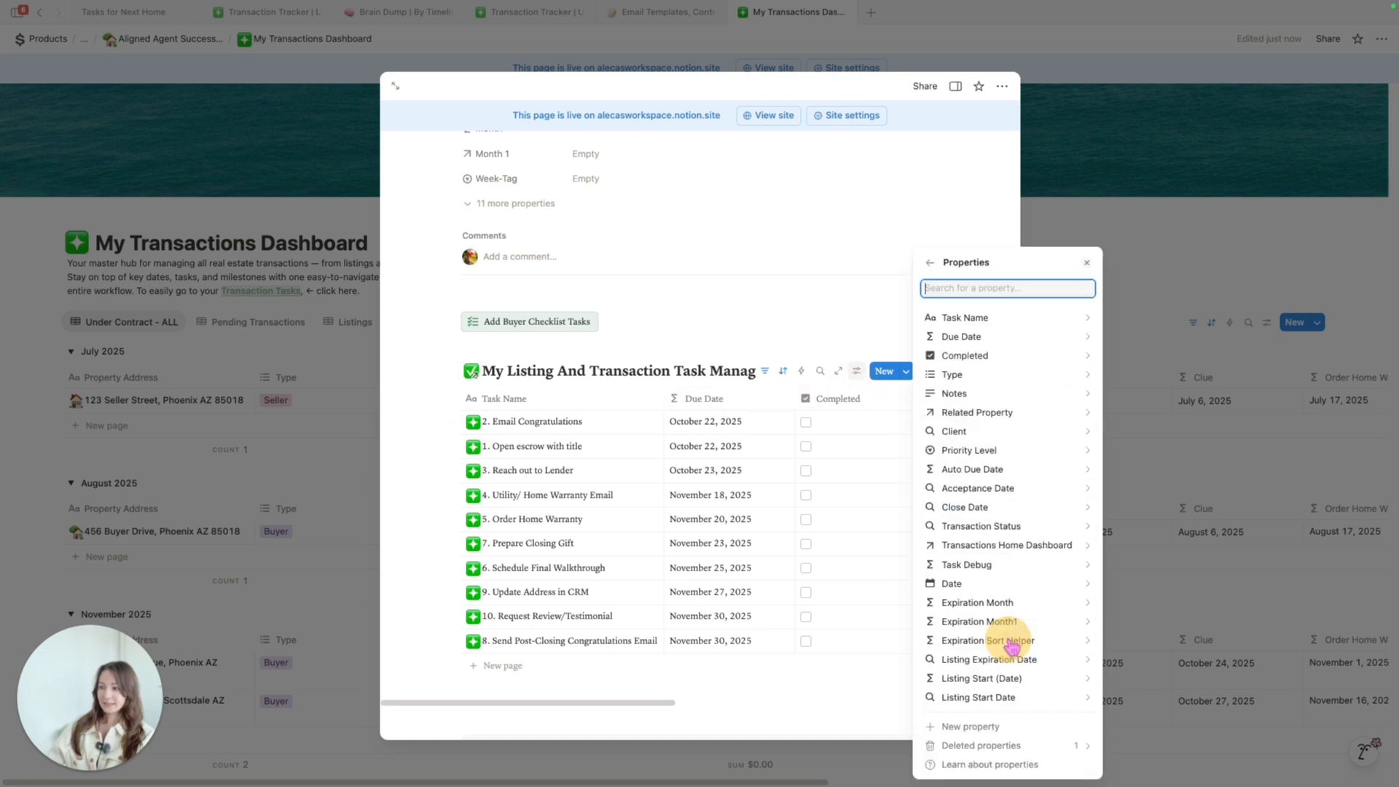
click(991, 472)
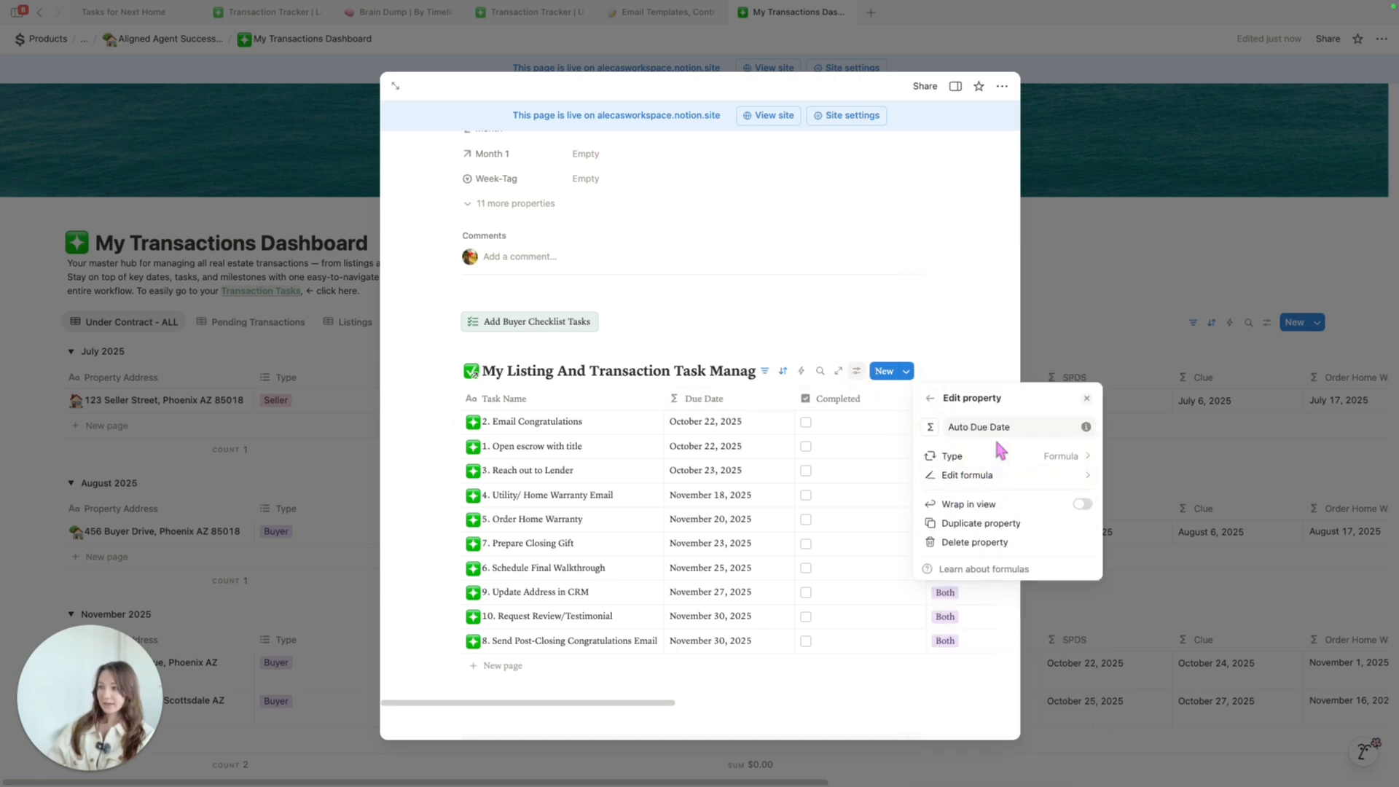
click(1000, 478)
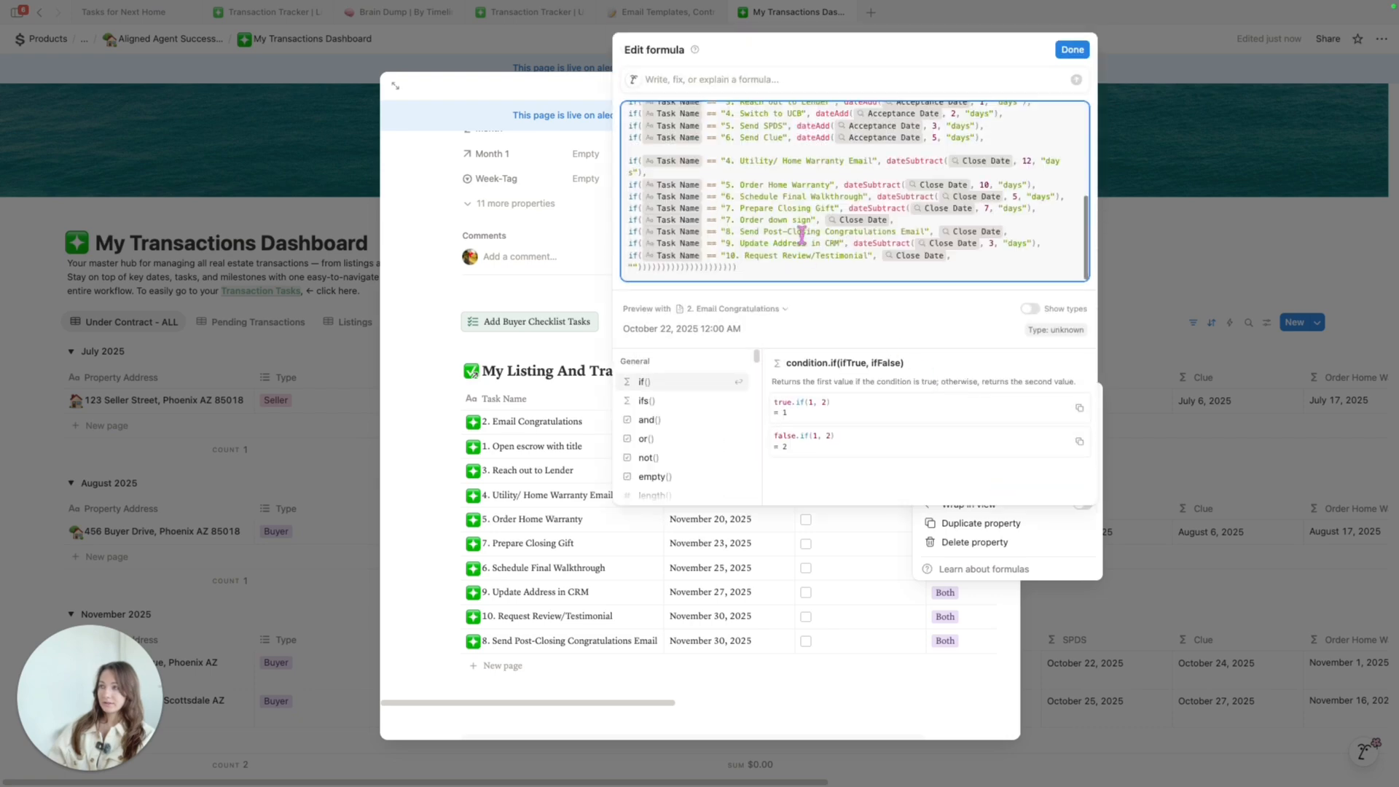
scroll(814, 218, up, 10)
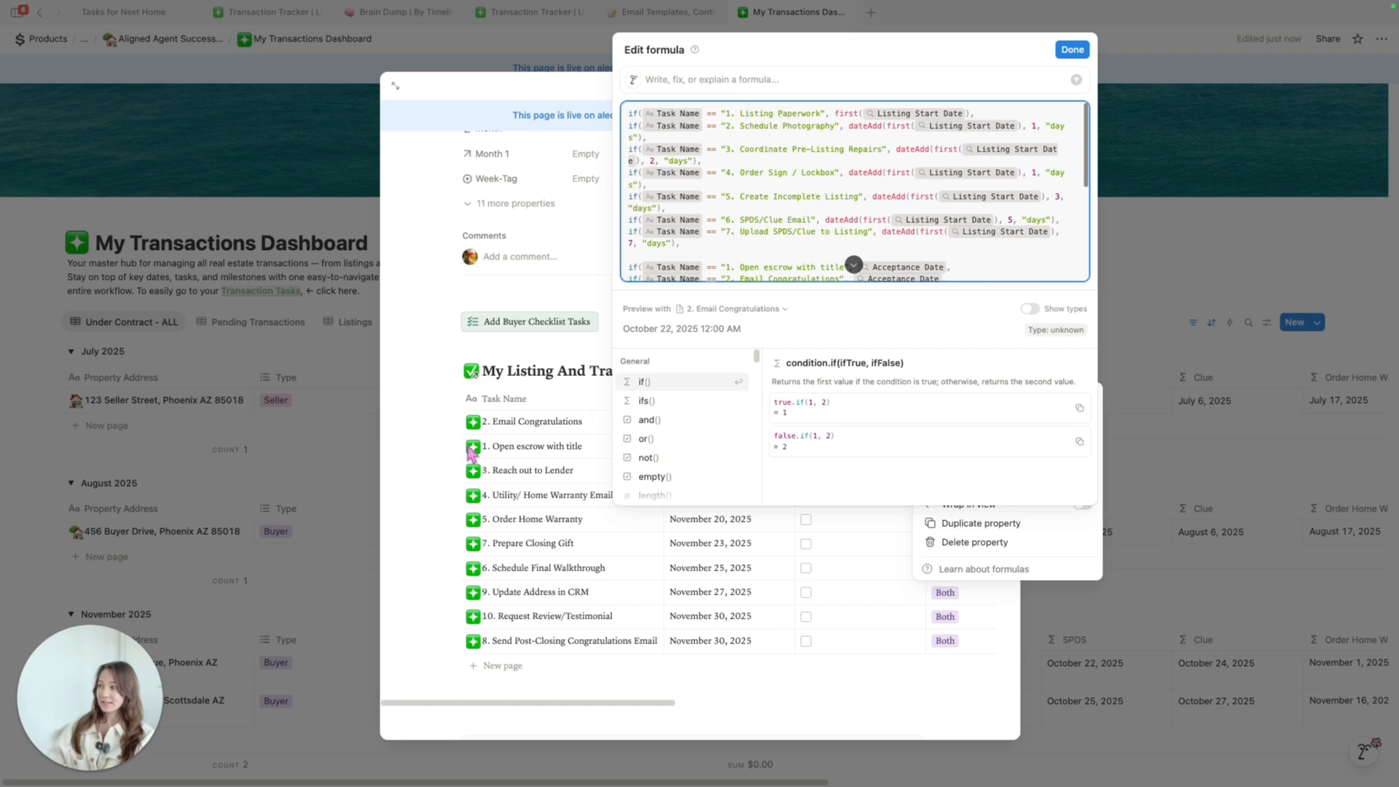
scroll(798, 191, down, 5)
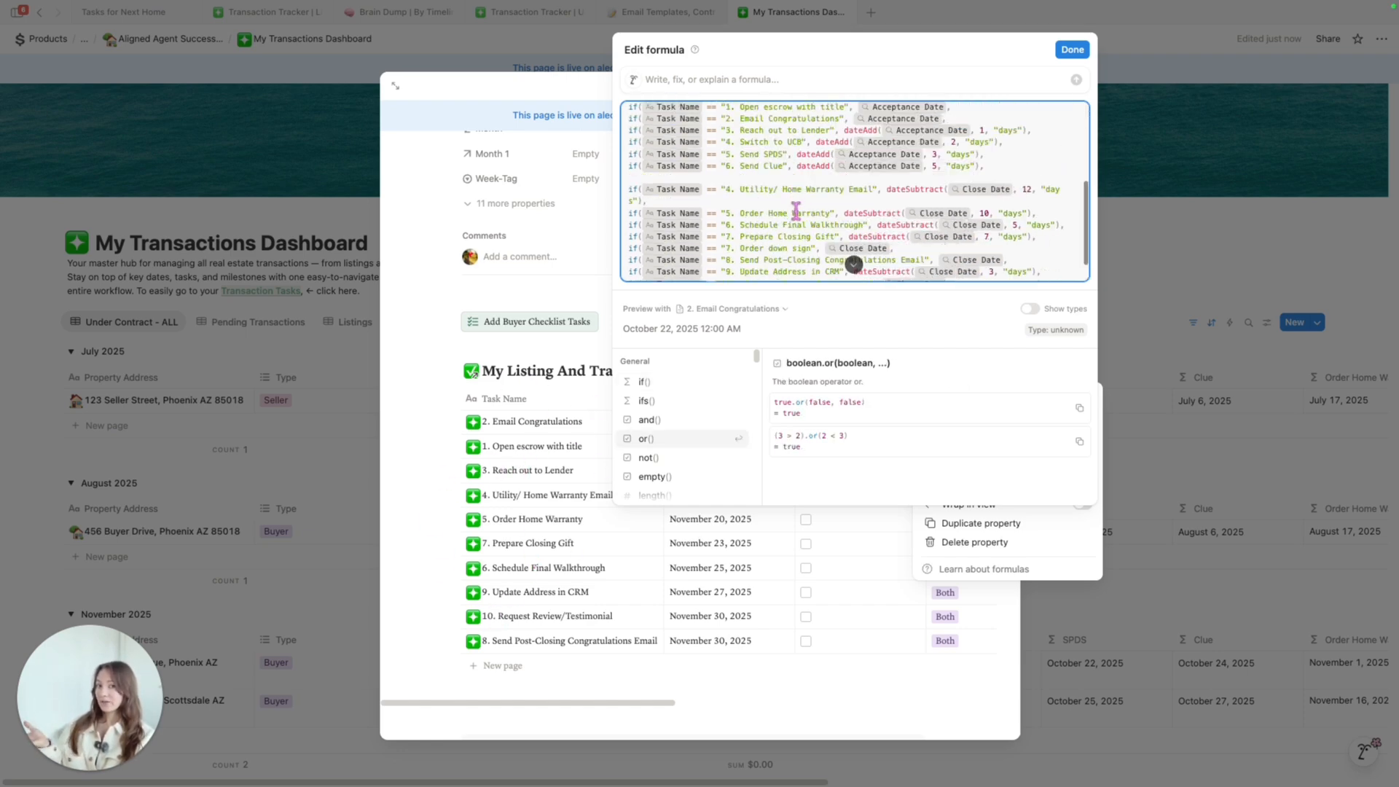
scroll(784, 232, down, 1)
scroll(785, 231, down, 1)
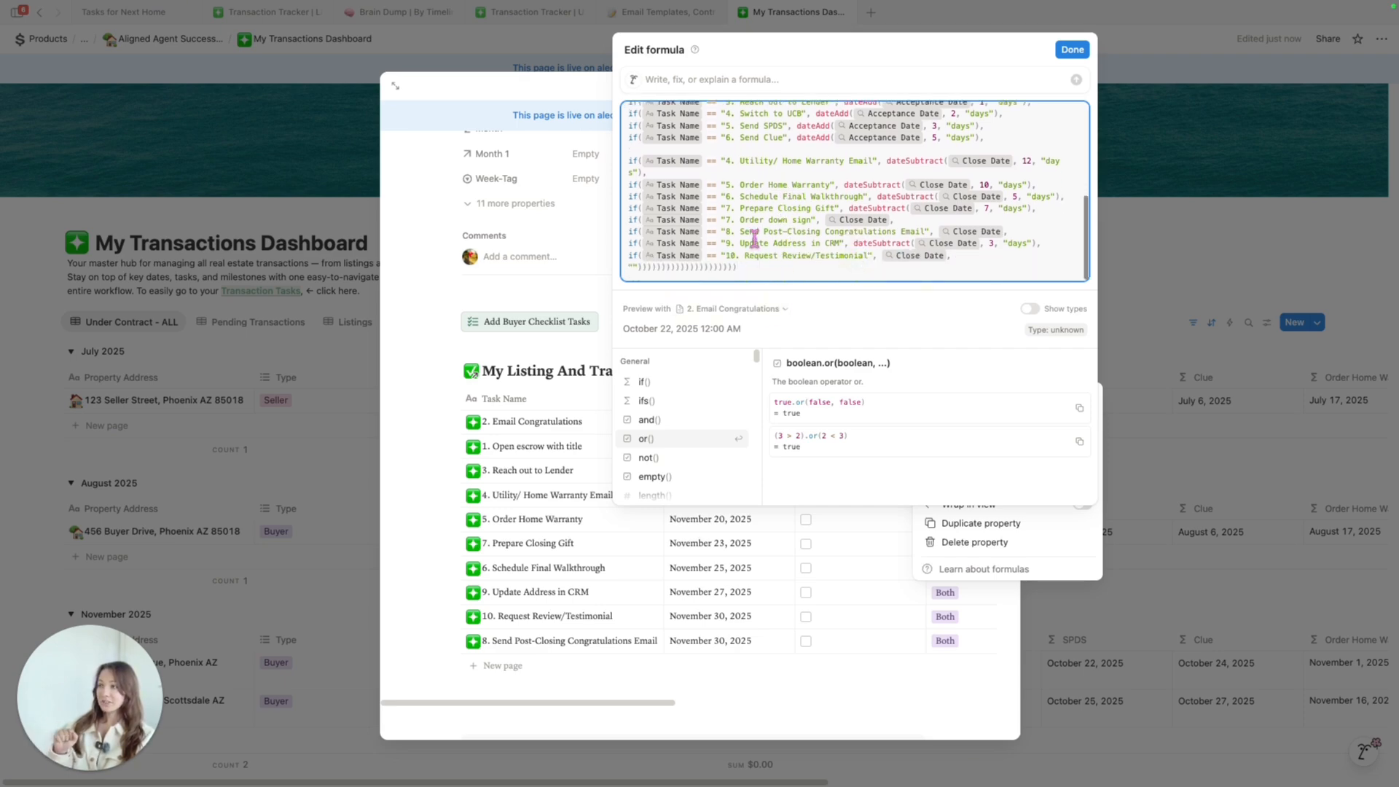
scroll(739, 264, up, 10)
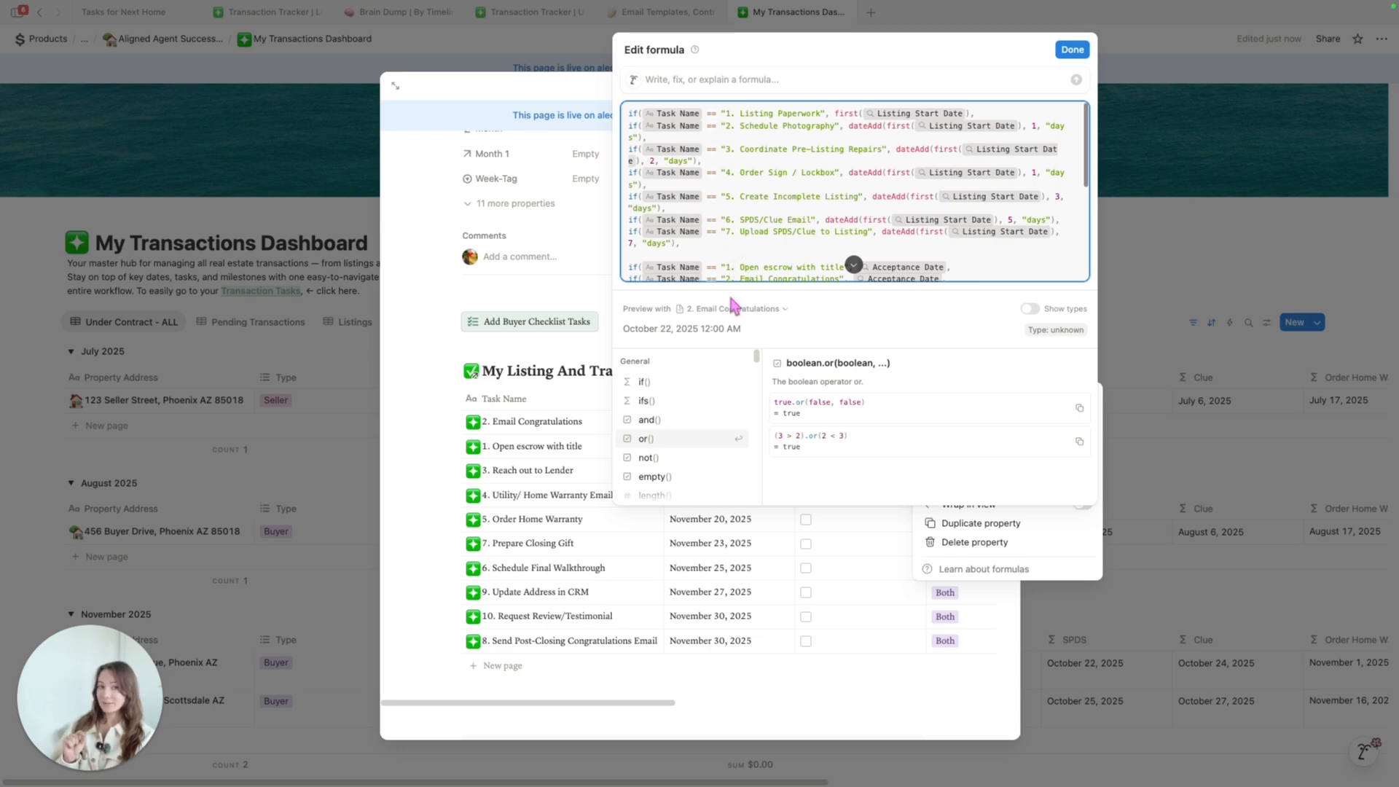
scroll(703, 240, down, 3)
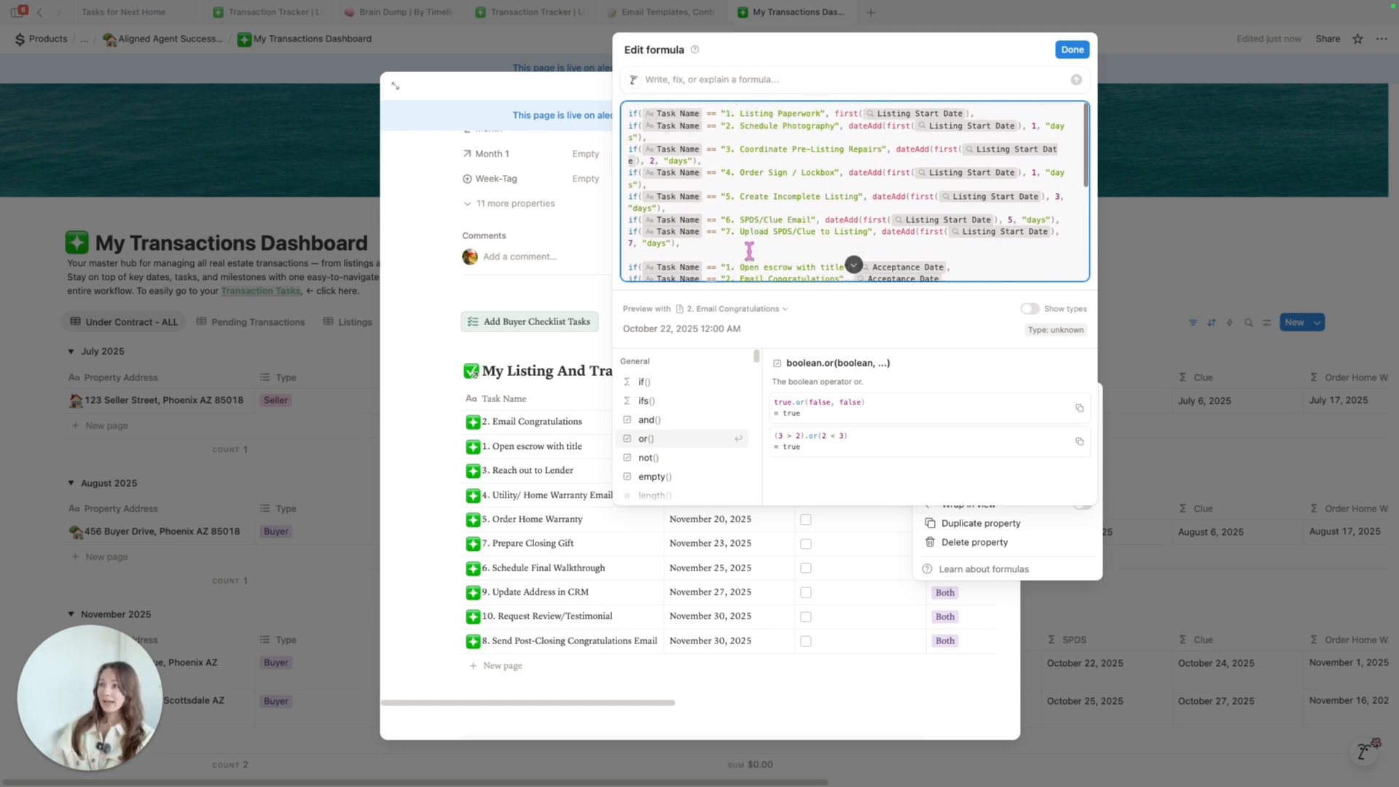
click(579, 251)
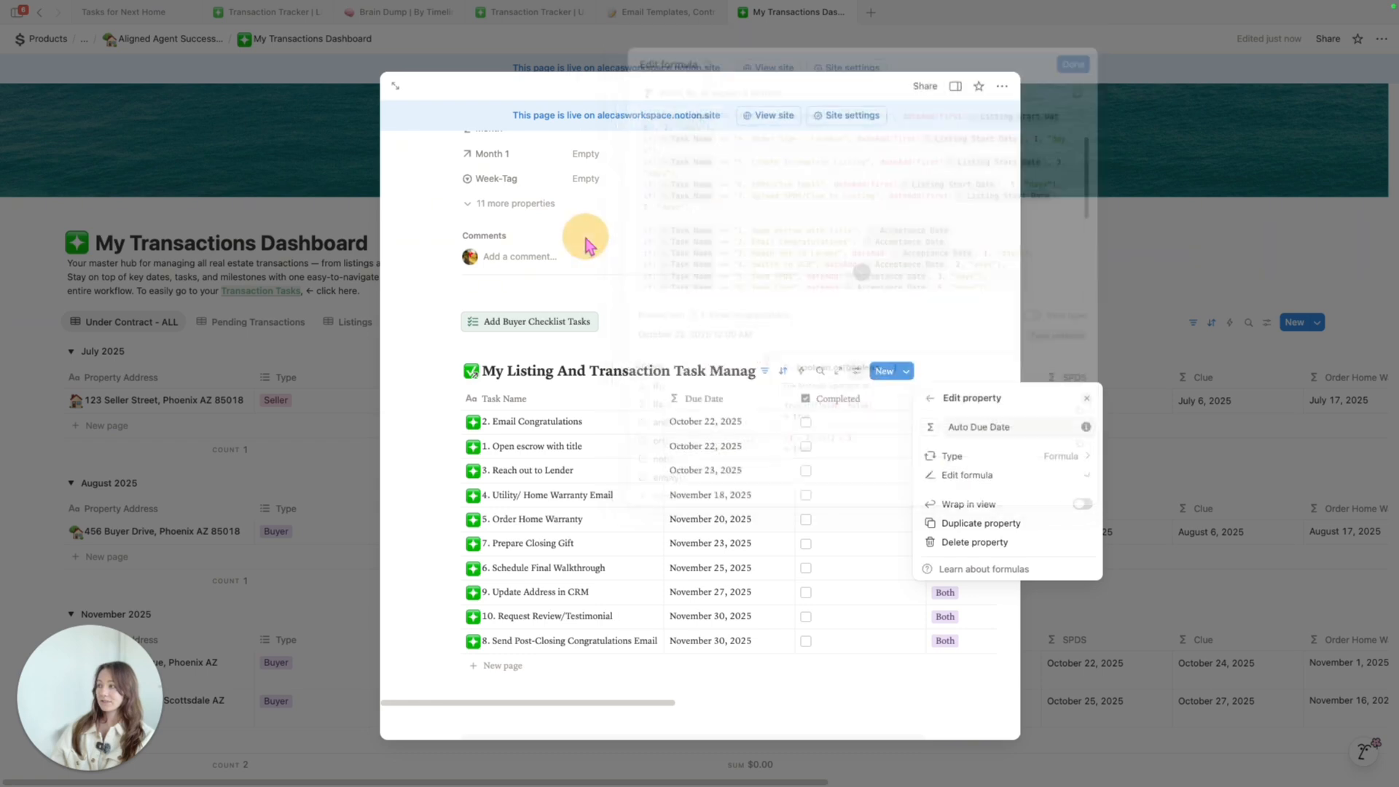
click(963, 319)
- Review the buyer transaction's date properties and generated task table, and close its page
scroll(687, 445, up, 3)
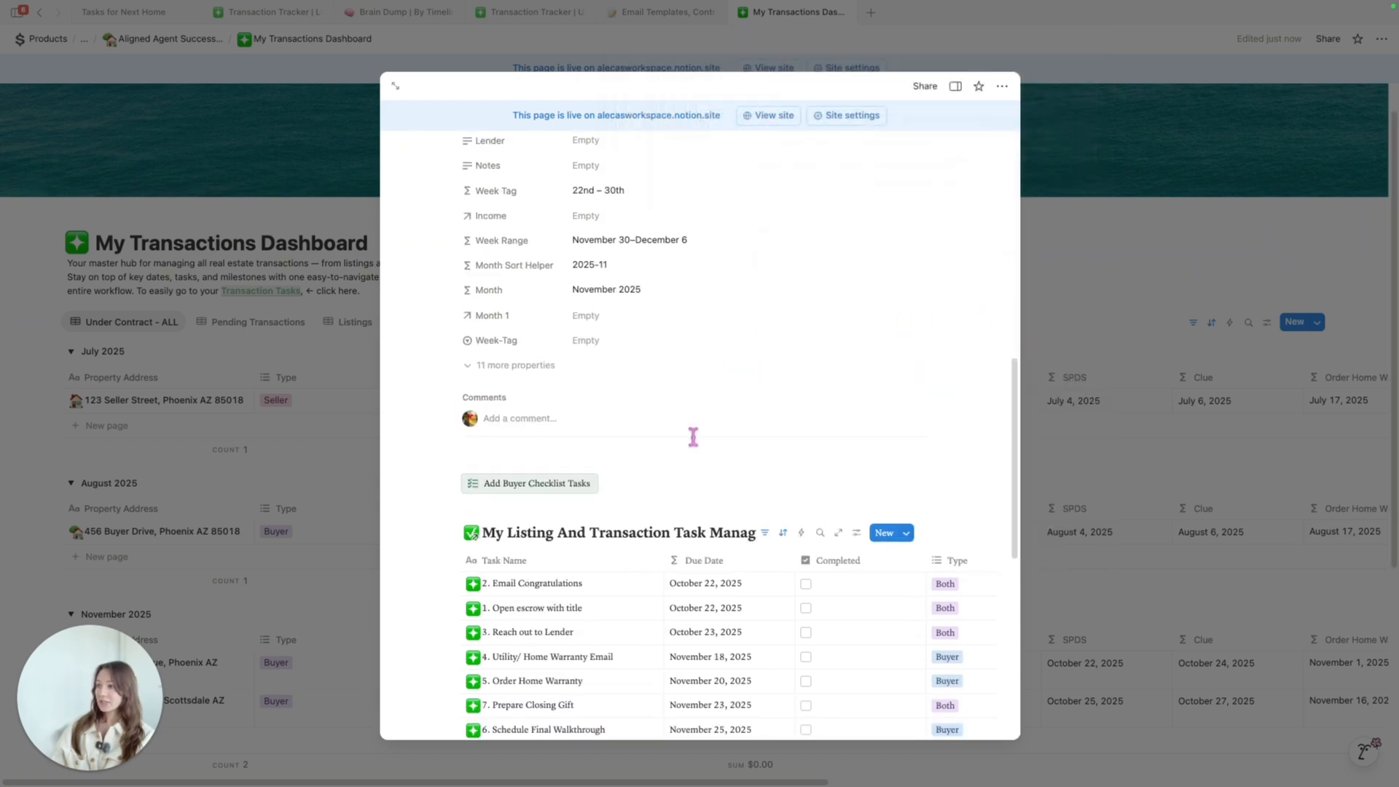
scroll(694, 437, down, 6)
scroll(795, 452, up, 10)
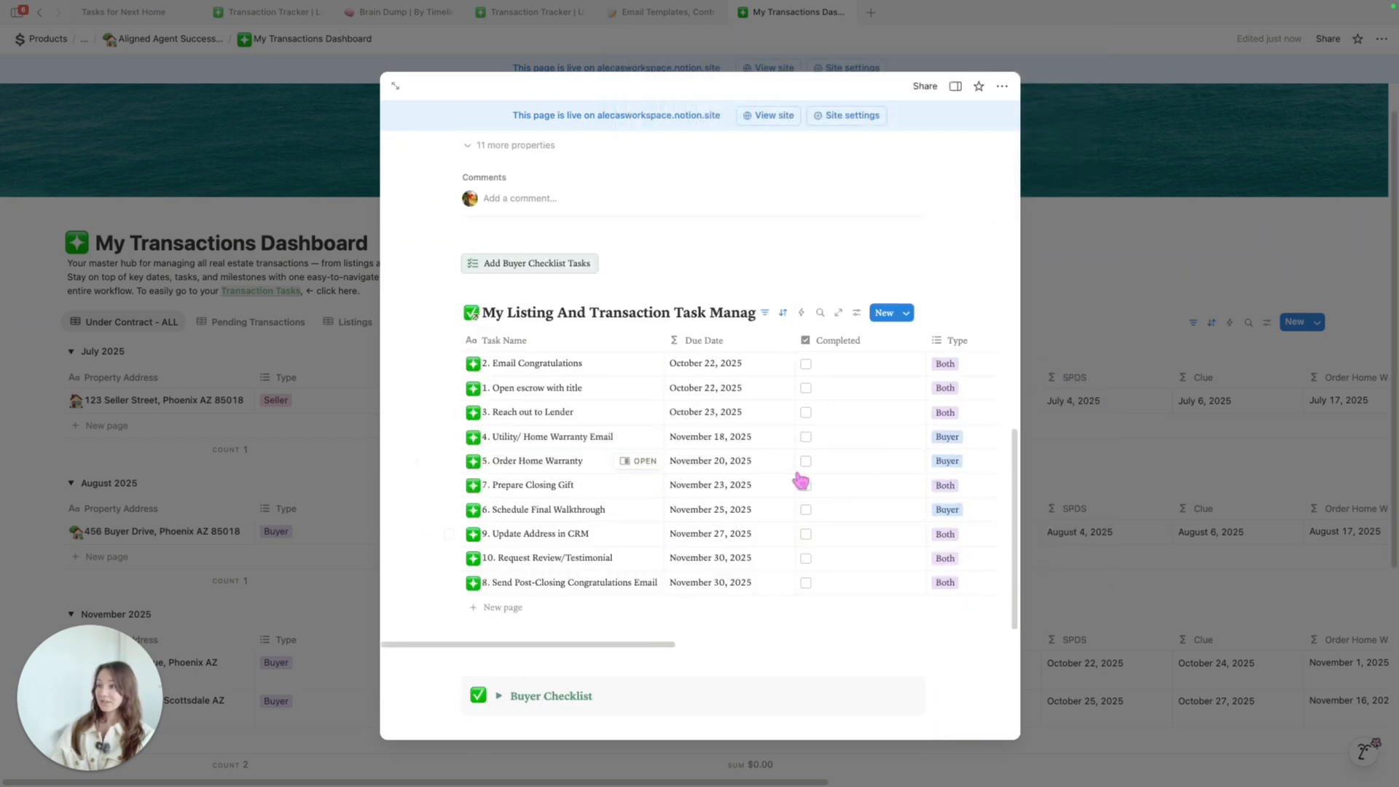
scroll(672, 484, down, 2)
scroll(578, 494, down, 2)
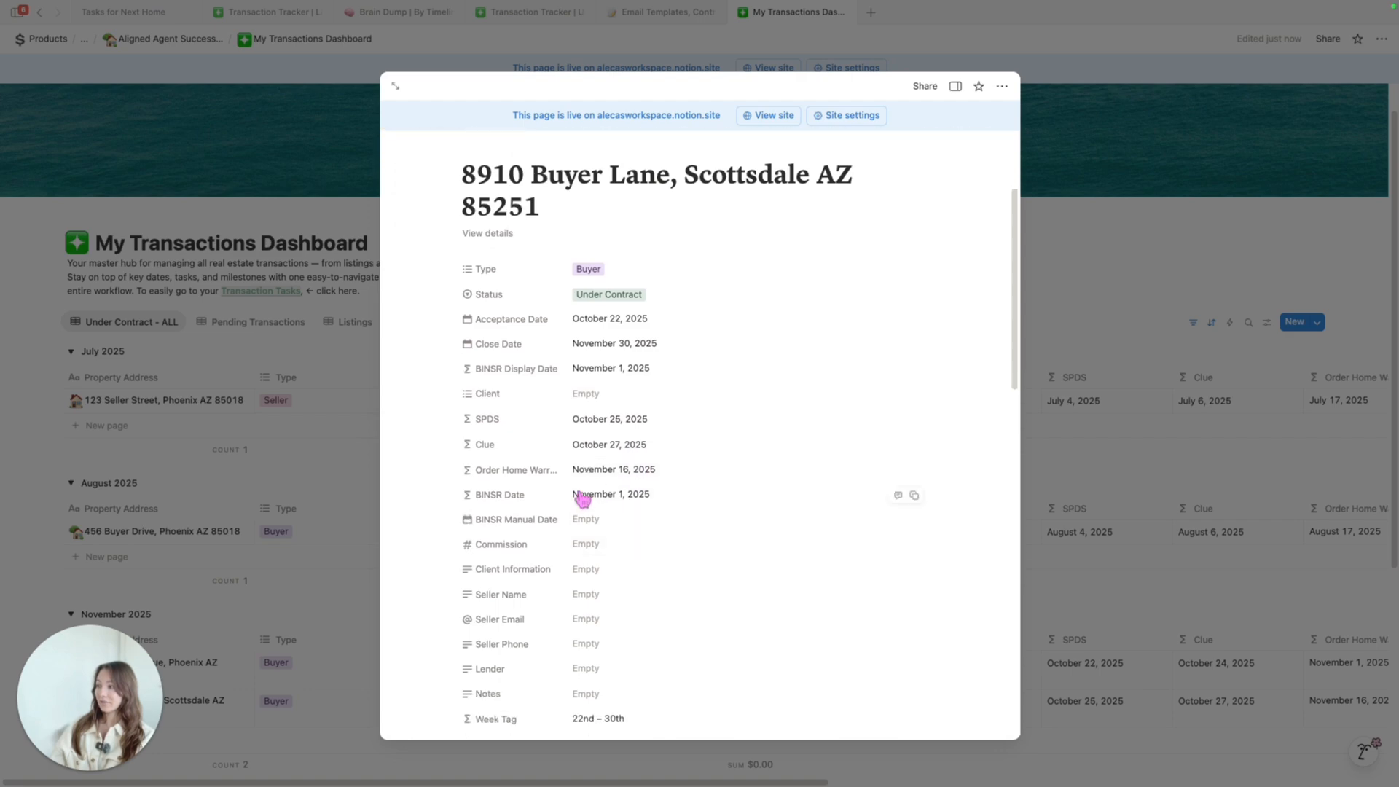
scroll(581, 540, down, 2)
scroll(586, 526, down, 10)
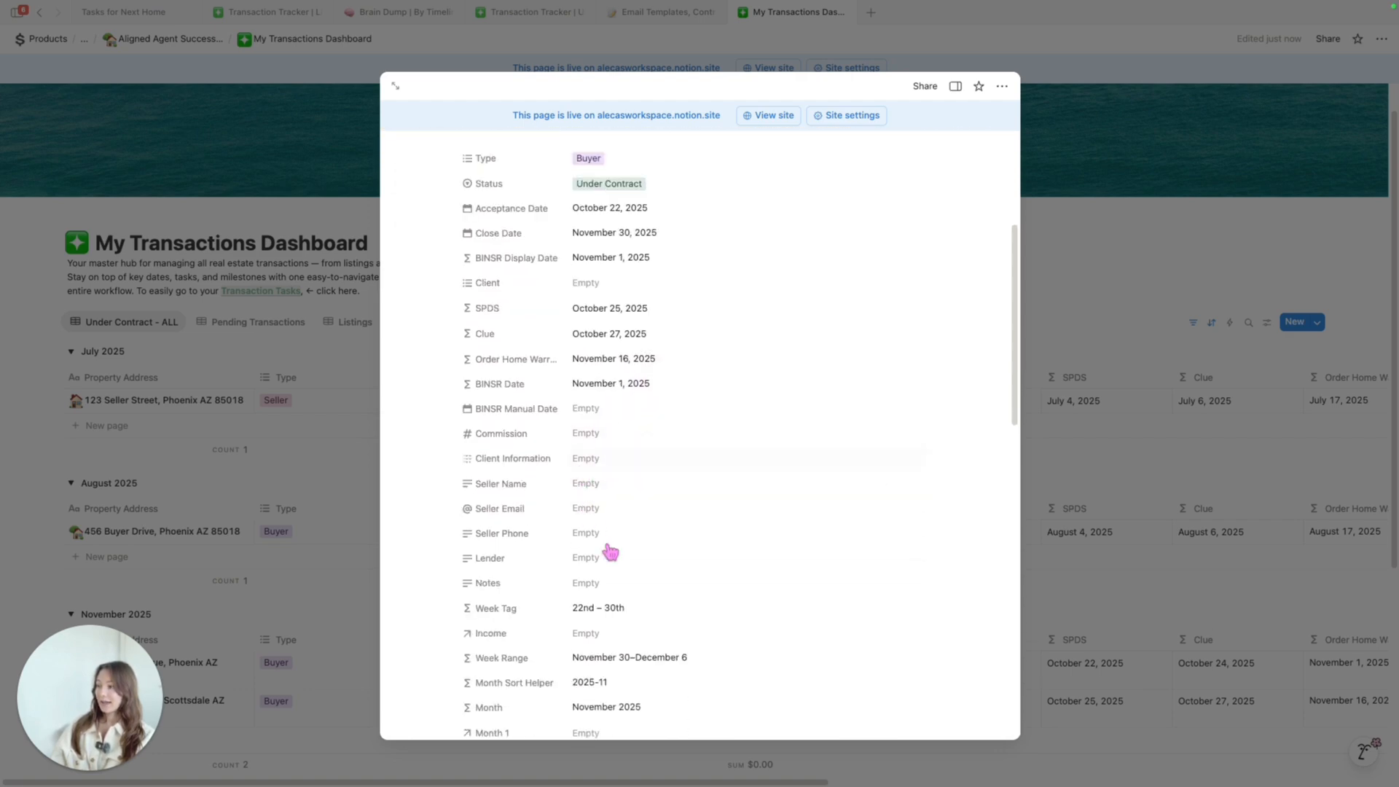
click(1097, 313)
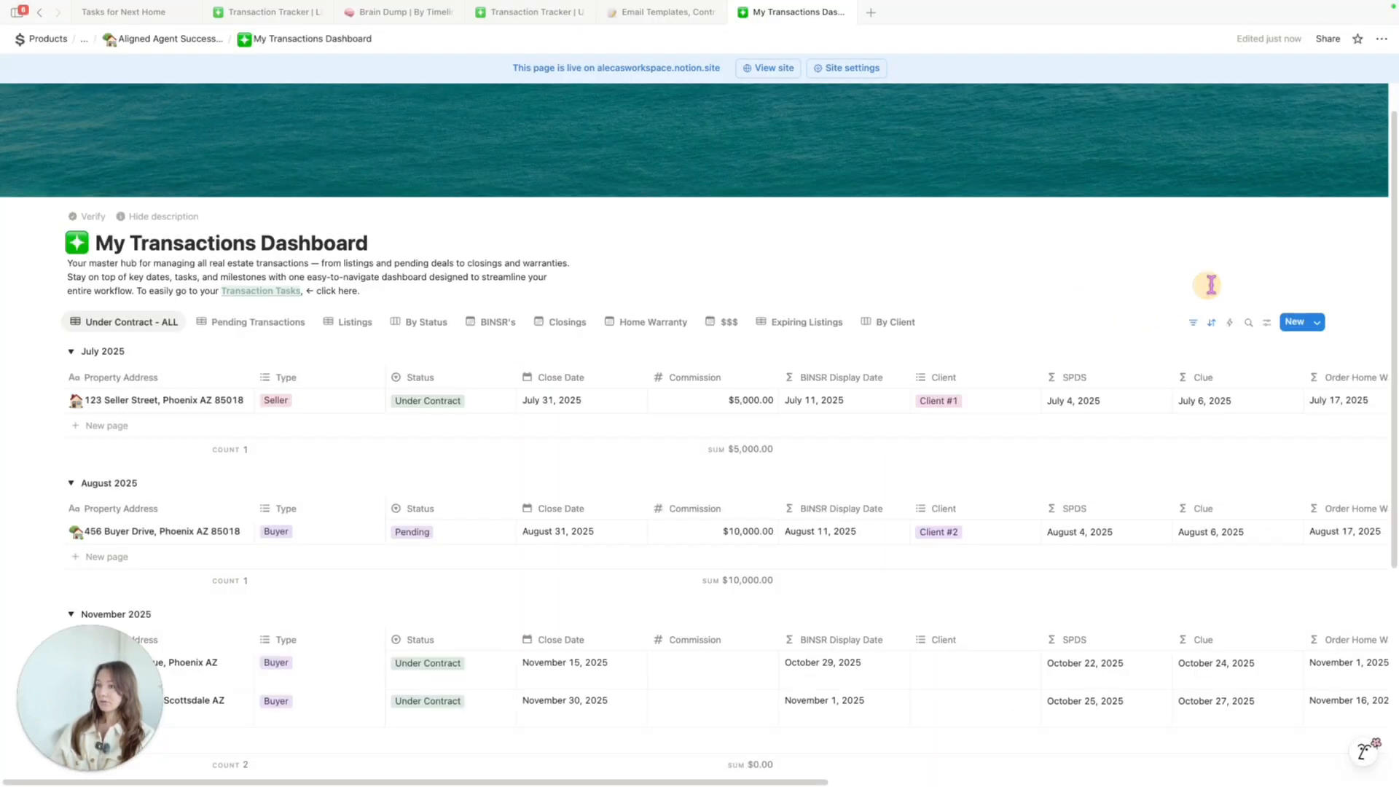
- Create a new transaction from the Seller Checklist template and expand its hidden properties
click(1316, 322)
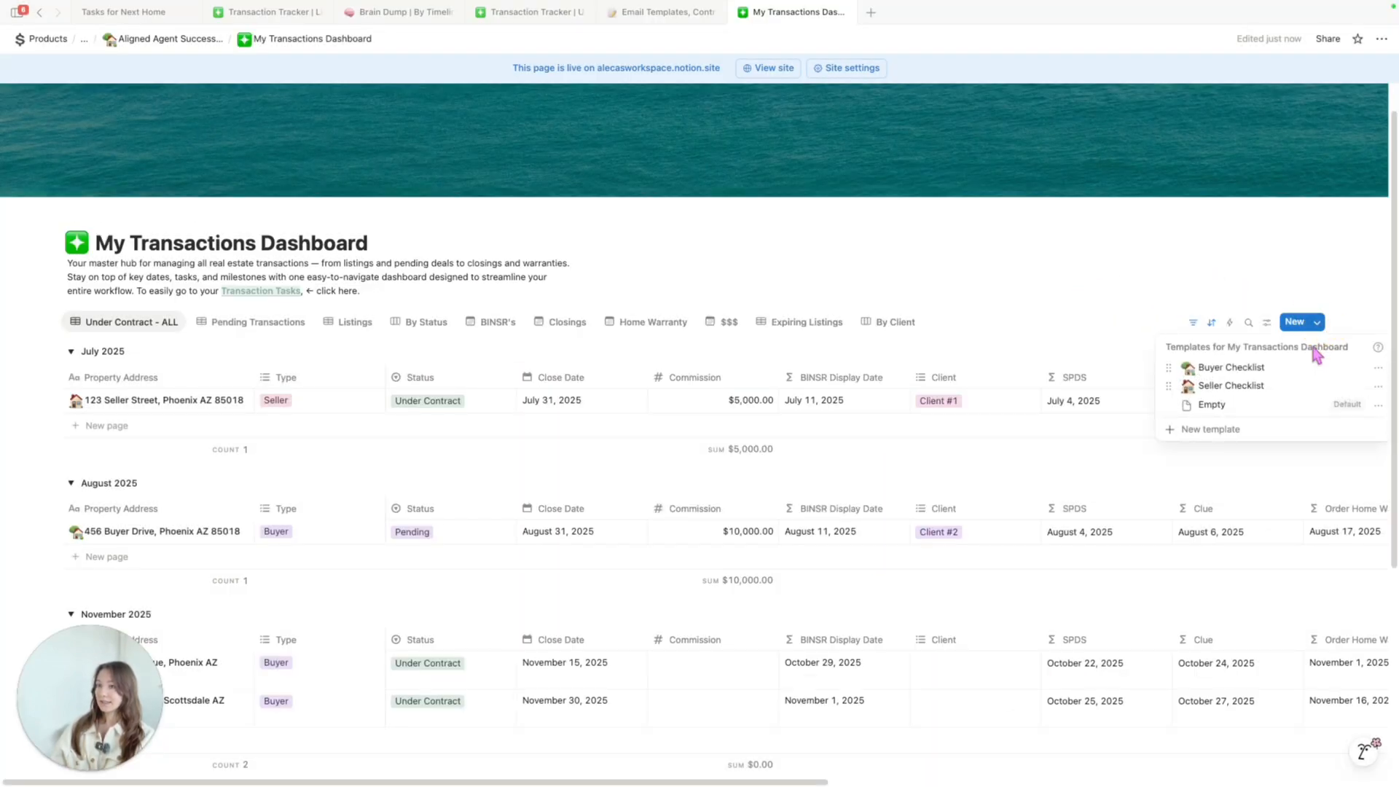
click(1247, 390)
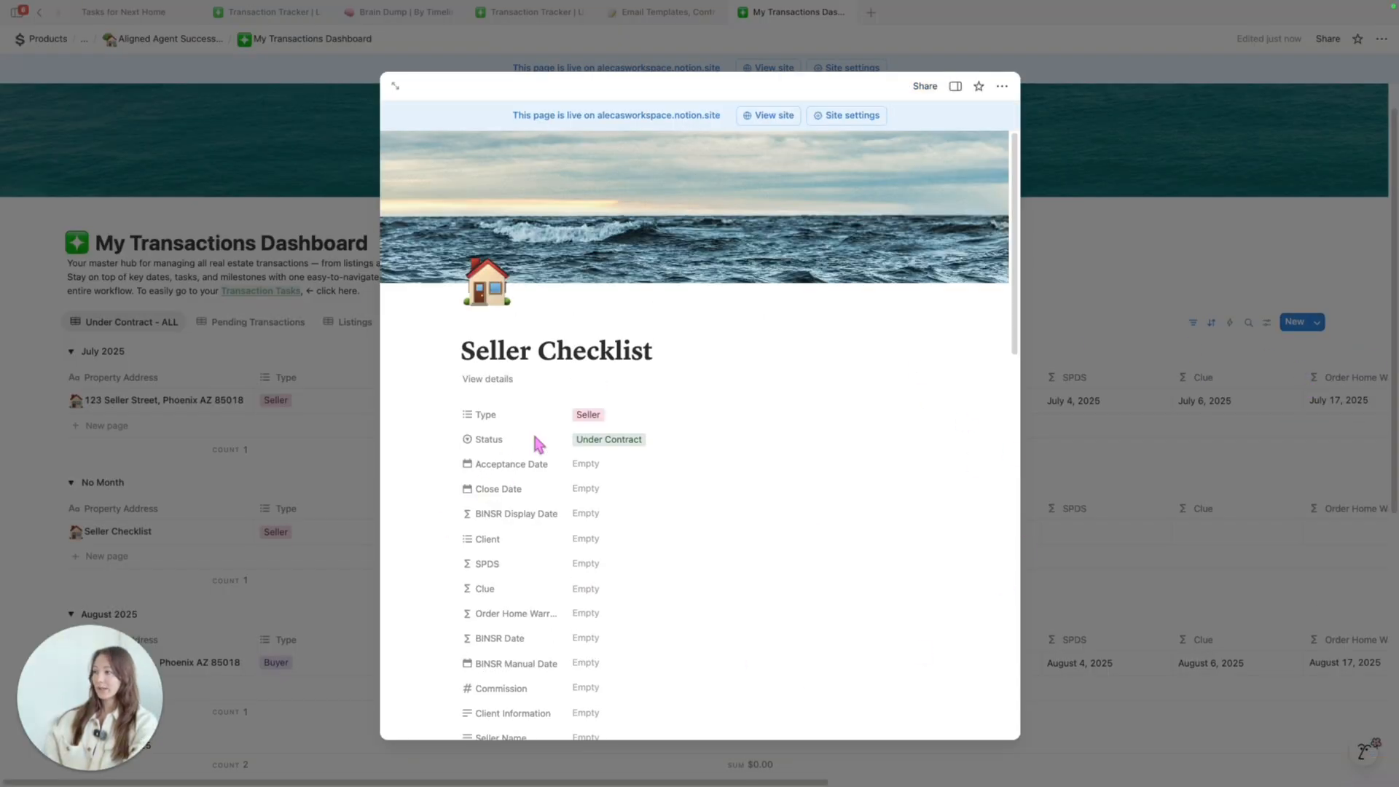
scroll(599, 458, down, 3)
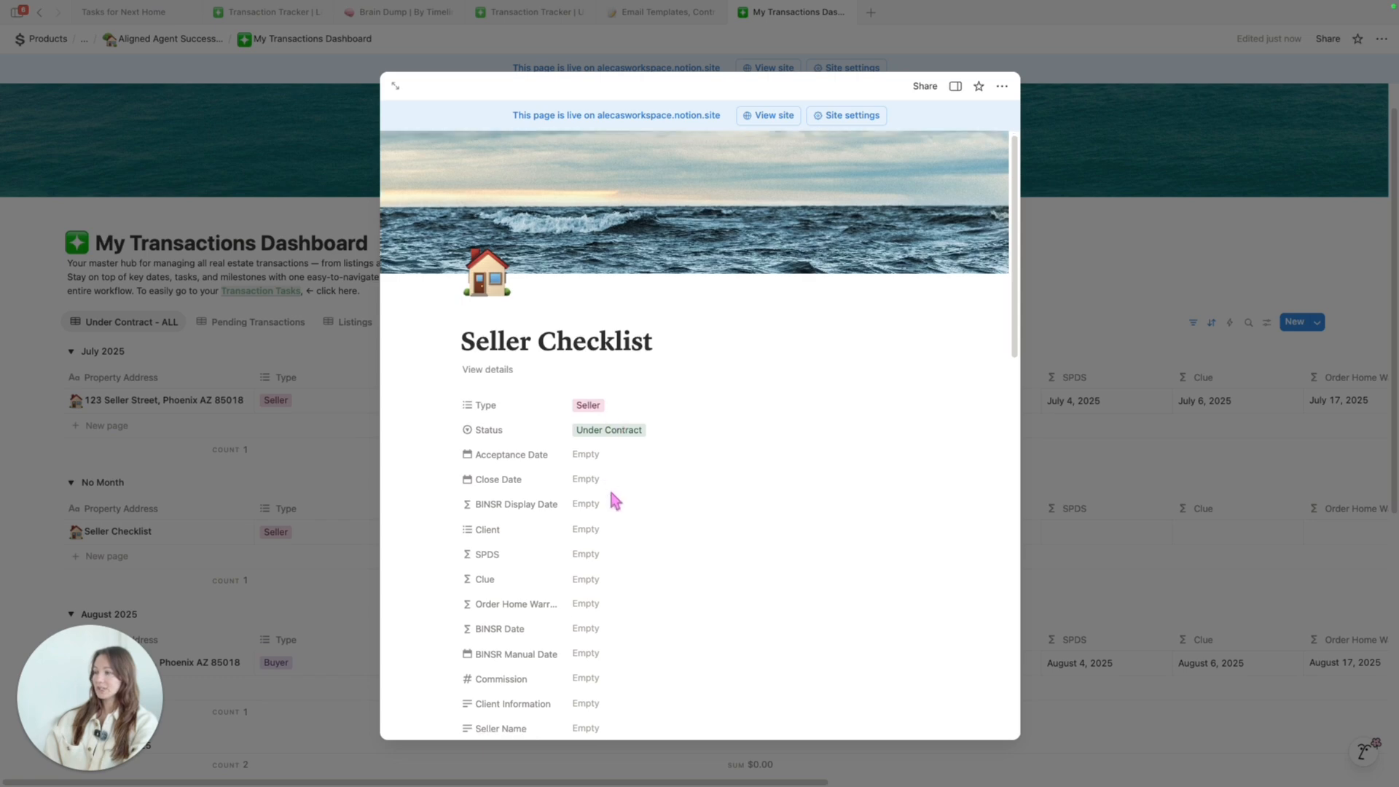
scroll(602, 454, down, 10)
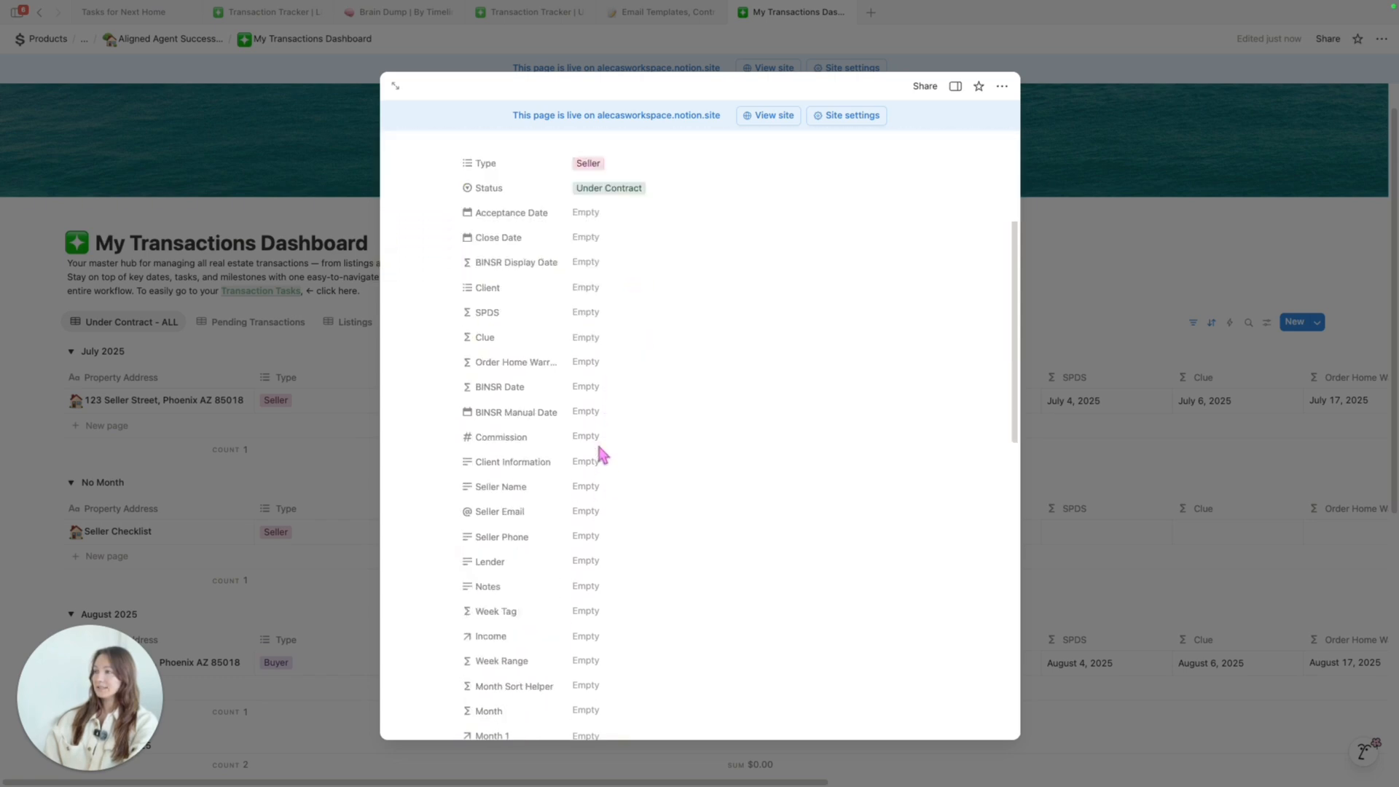
click(538, 519)
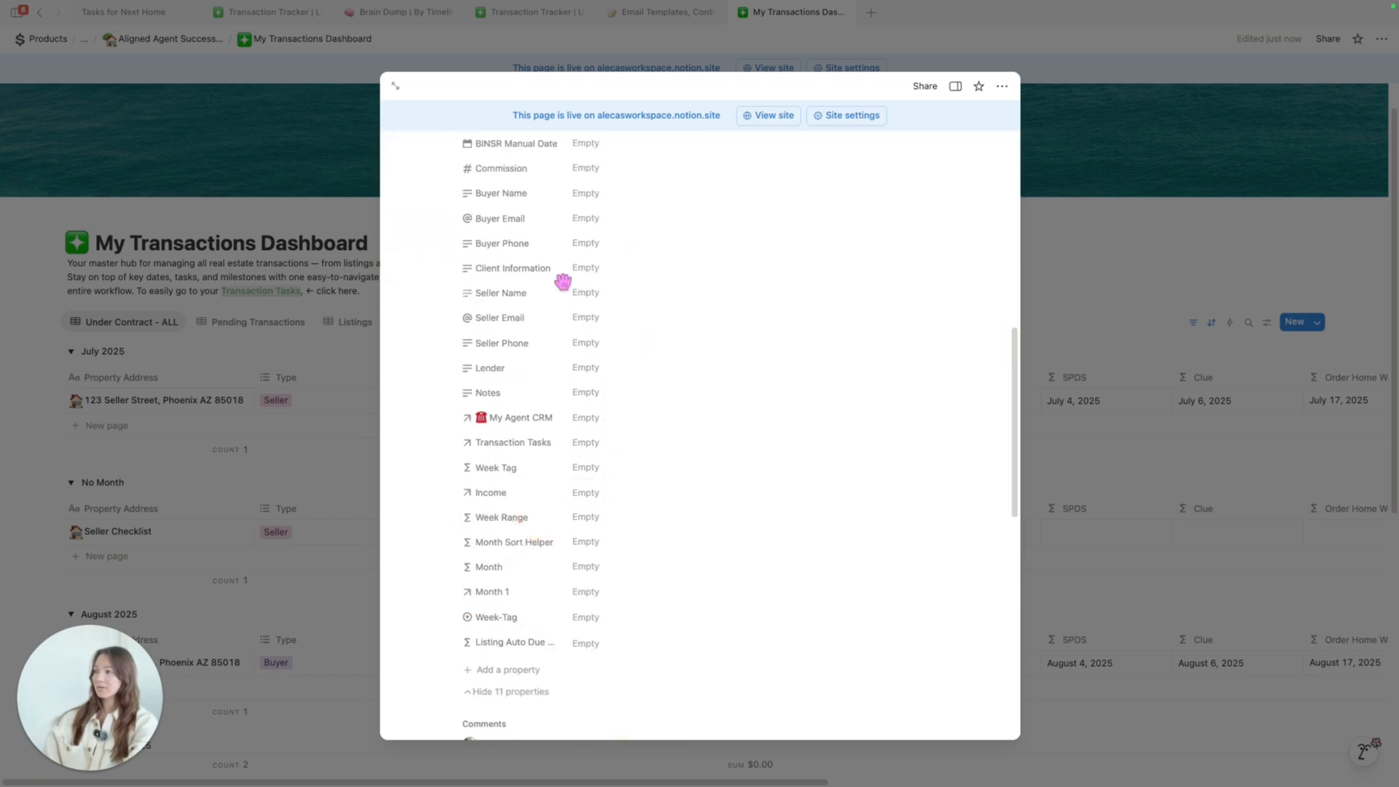
scroll(562, 281, up, 10)
scroll(577, 344, down, 1)
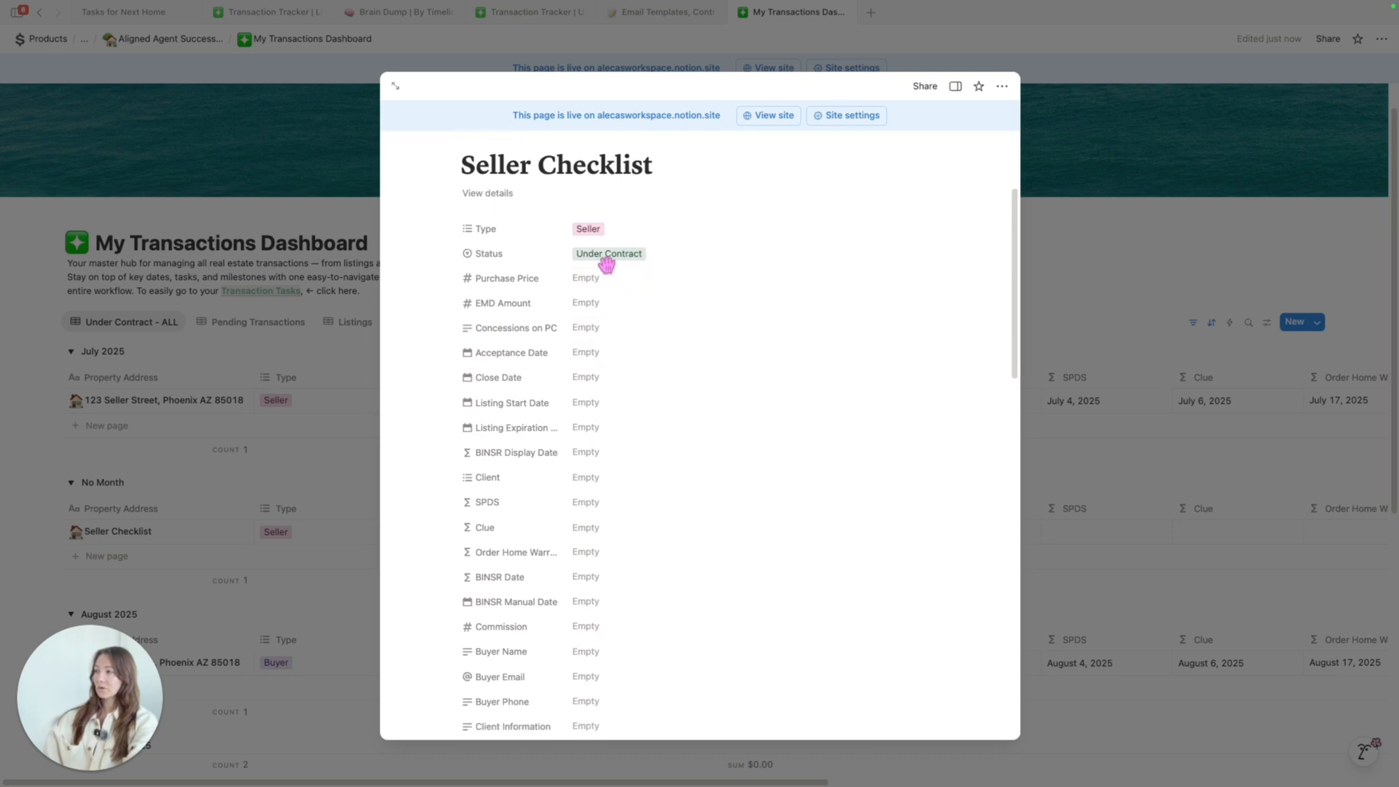
scroll(615, 292, up, 4)
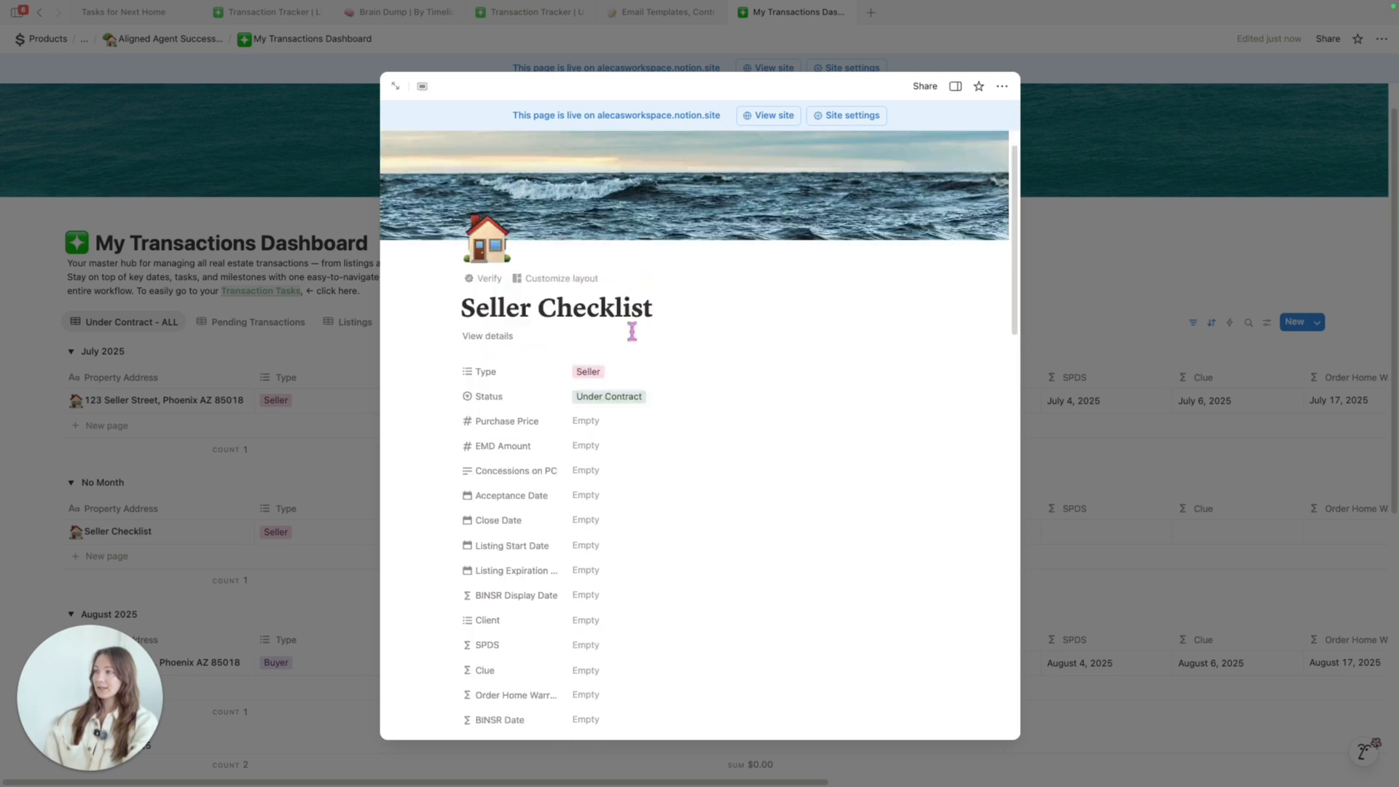
- Set the new seller transaction's Status to Pre-Contract and its Listing Start Date to August 1, 2025
click(618, 410)
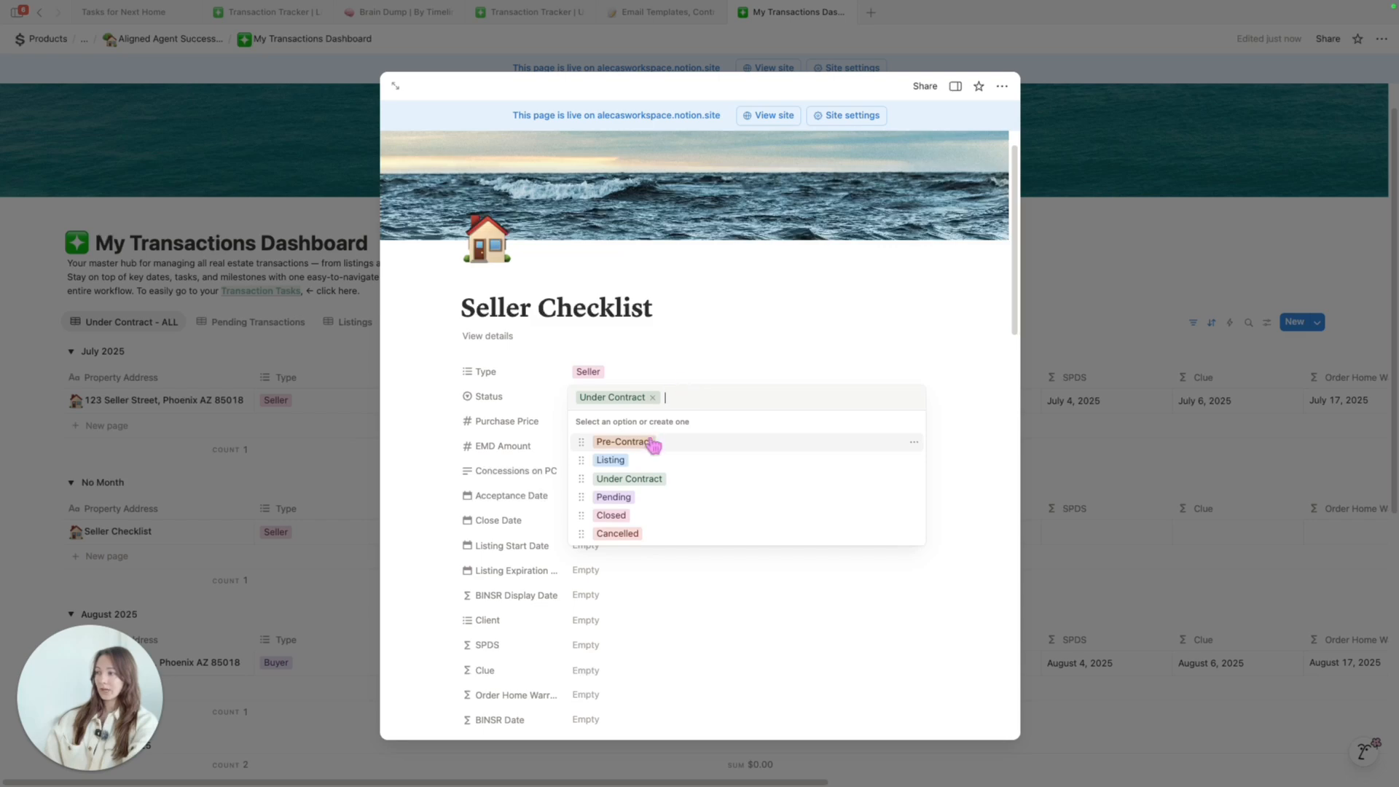
click(645, 442)
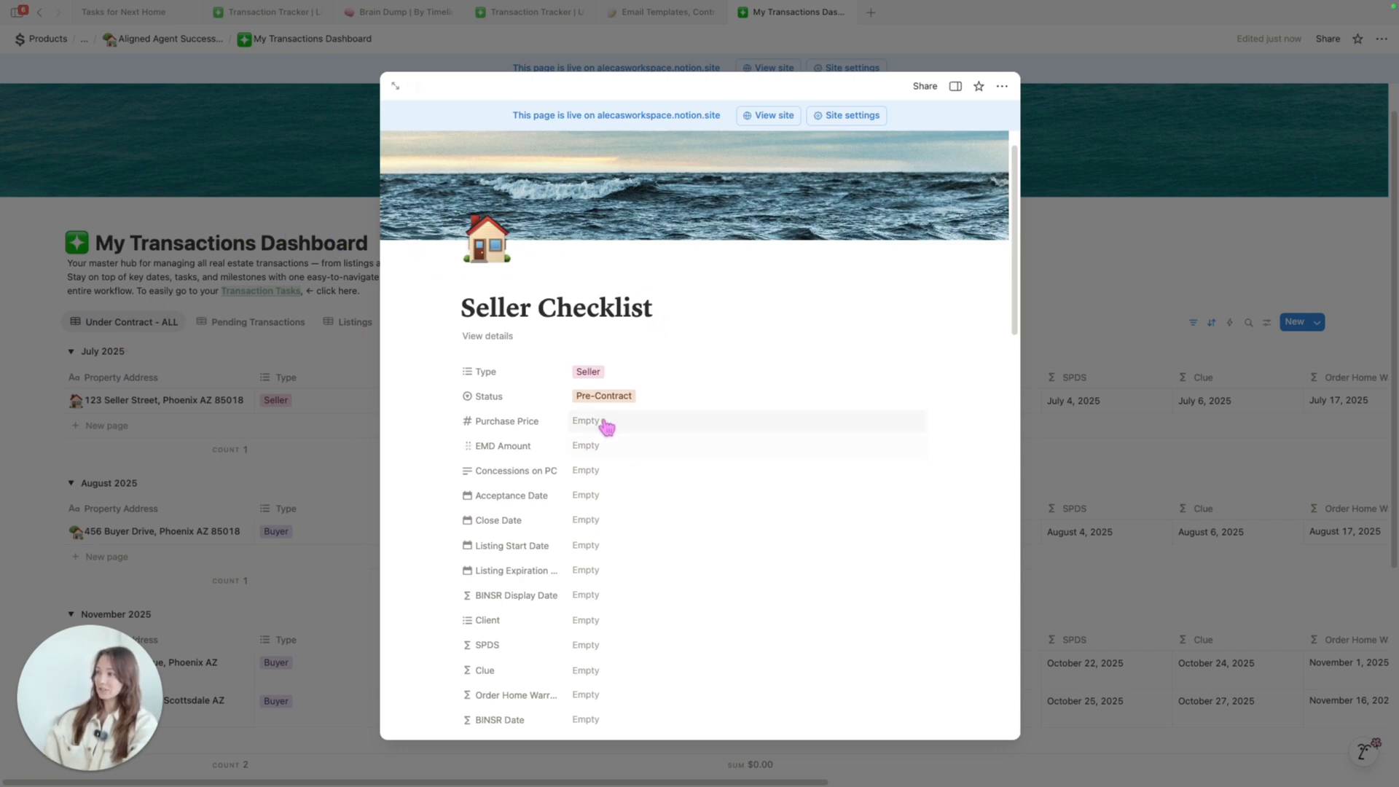
scroll(635, 426, down, 1)
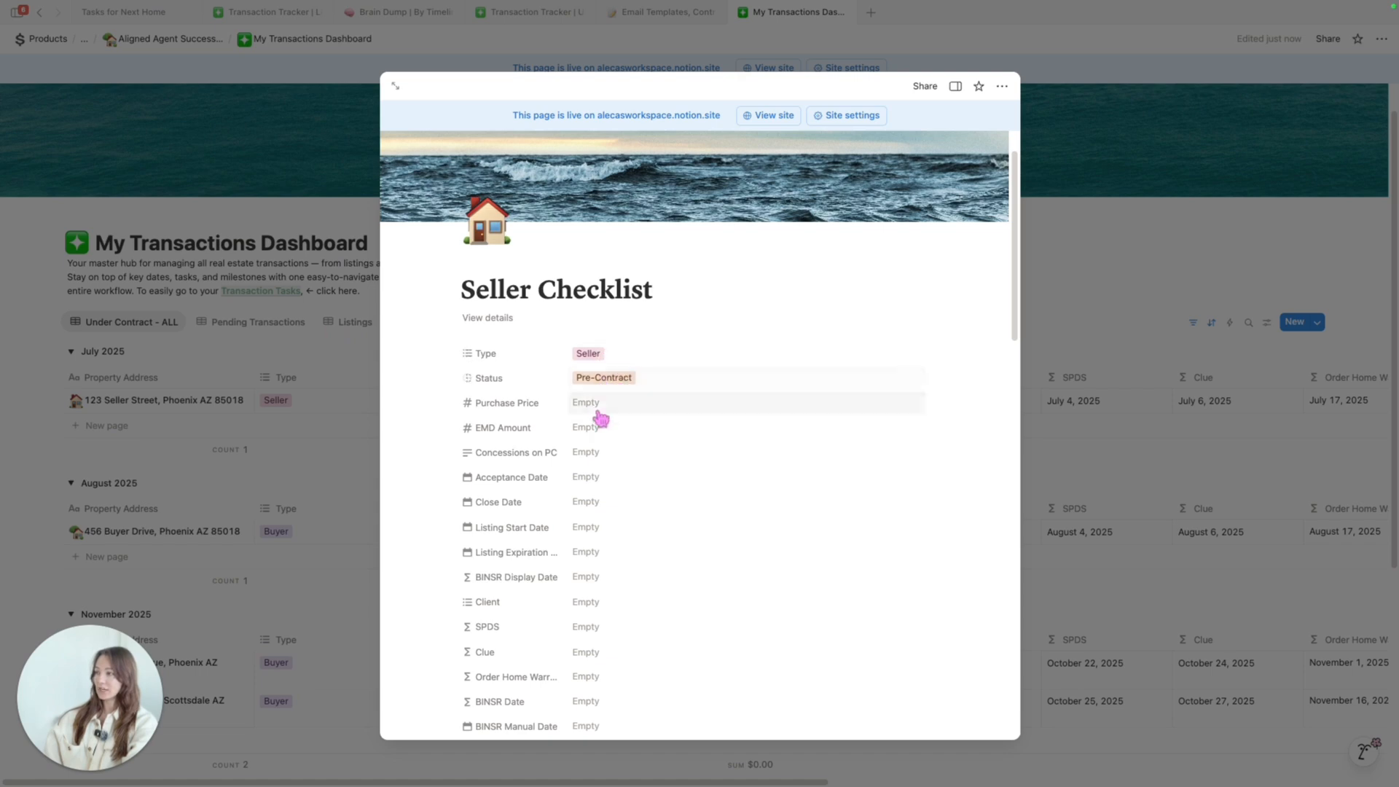
scroll(599, 416, down, 2)
click(604, 491)
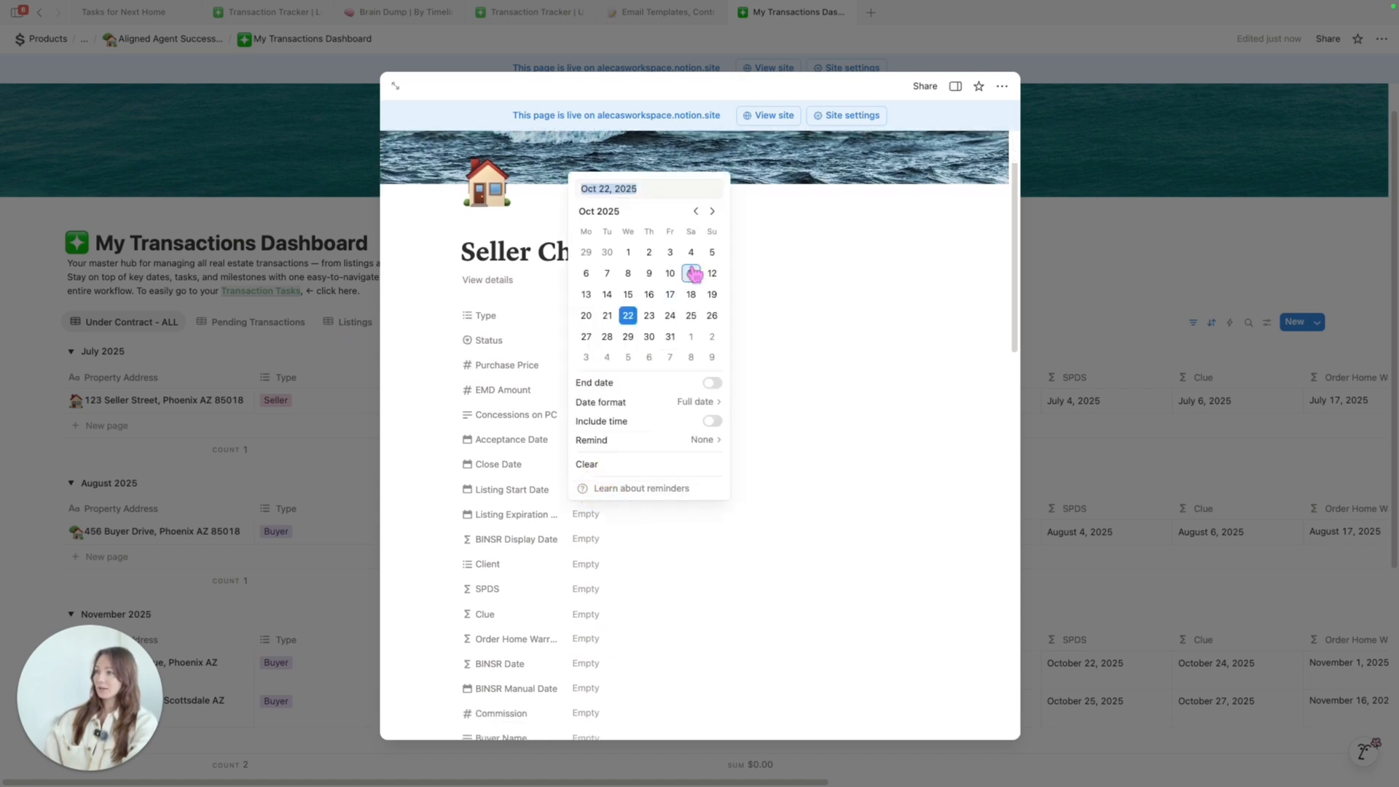
click(696, 211)
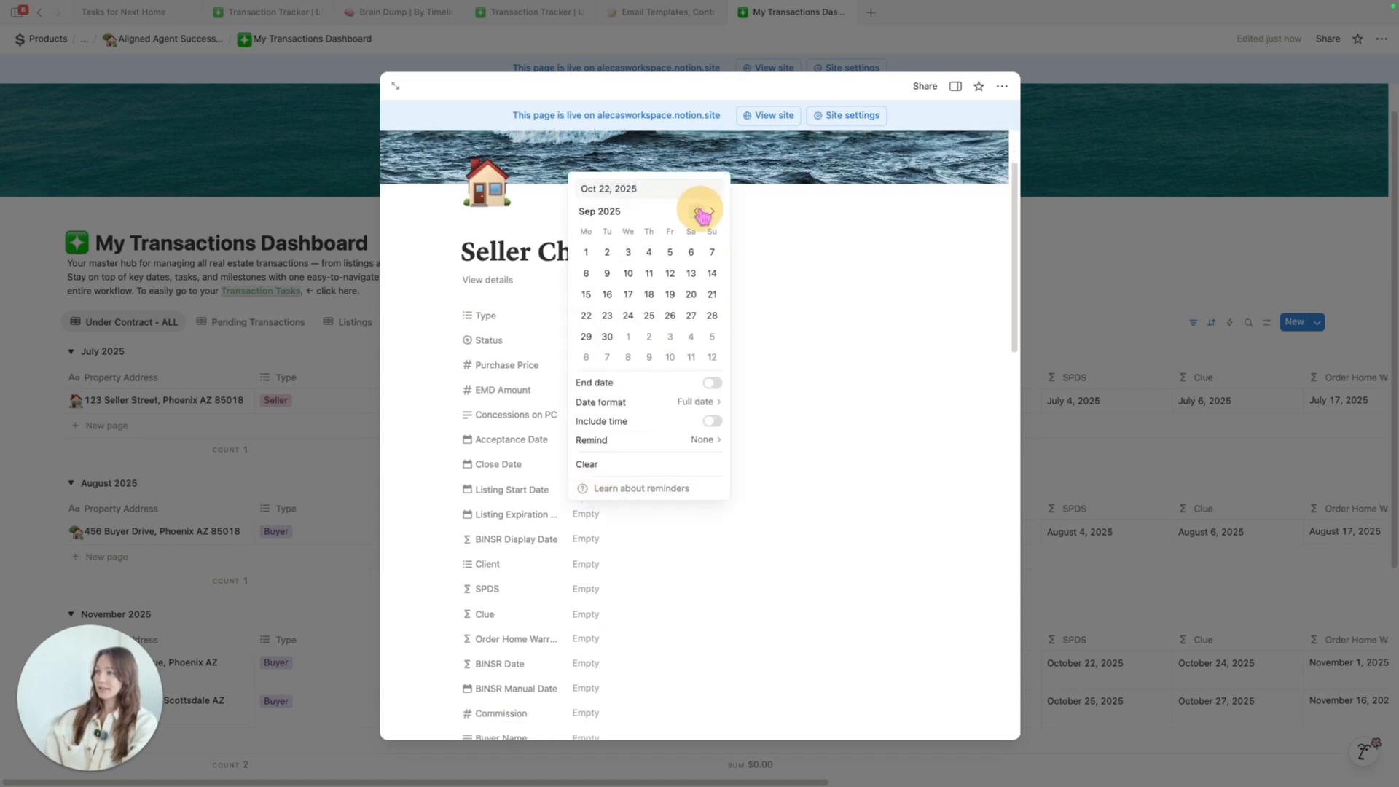
click(695, 213)
click(670, 254)
key(Escape)
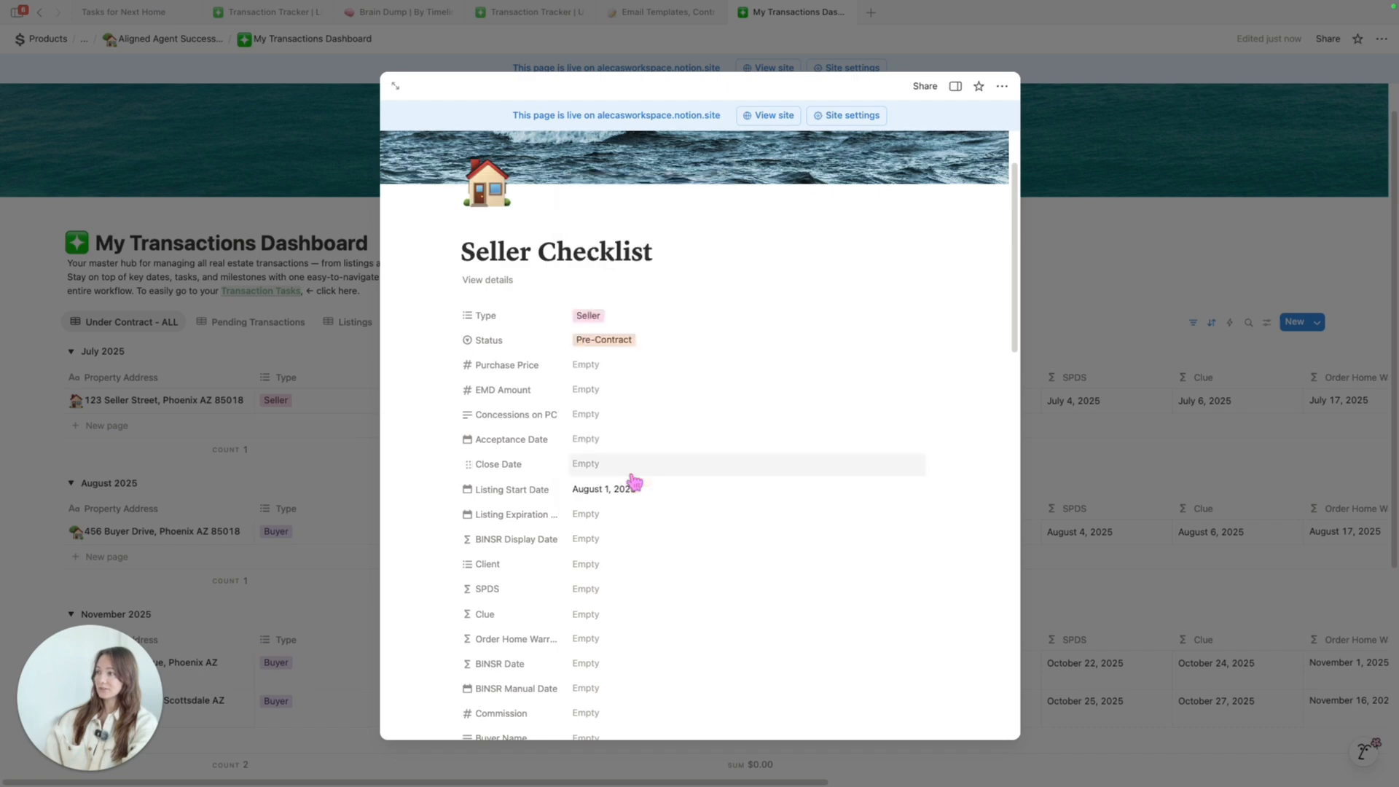
- Set the seller transaction's Listing Expiration date to December 31, 2025
click(594, 514)
click(712, 238)
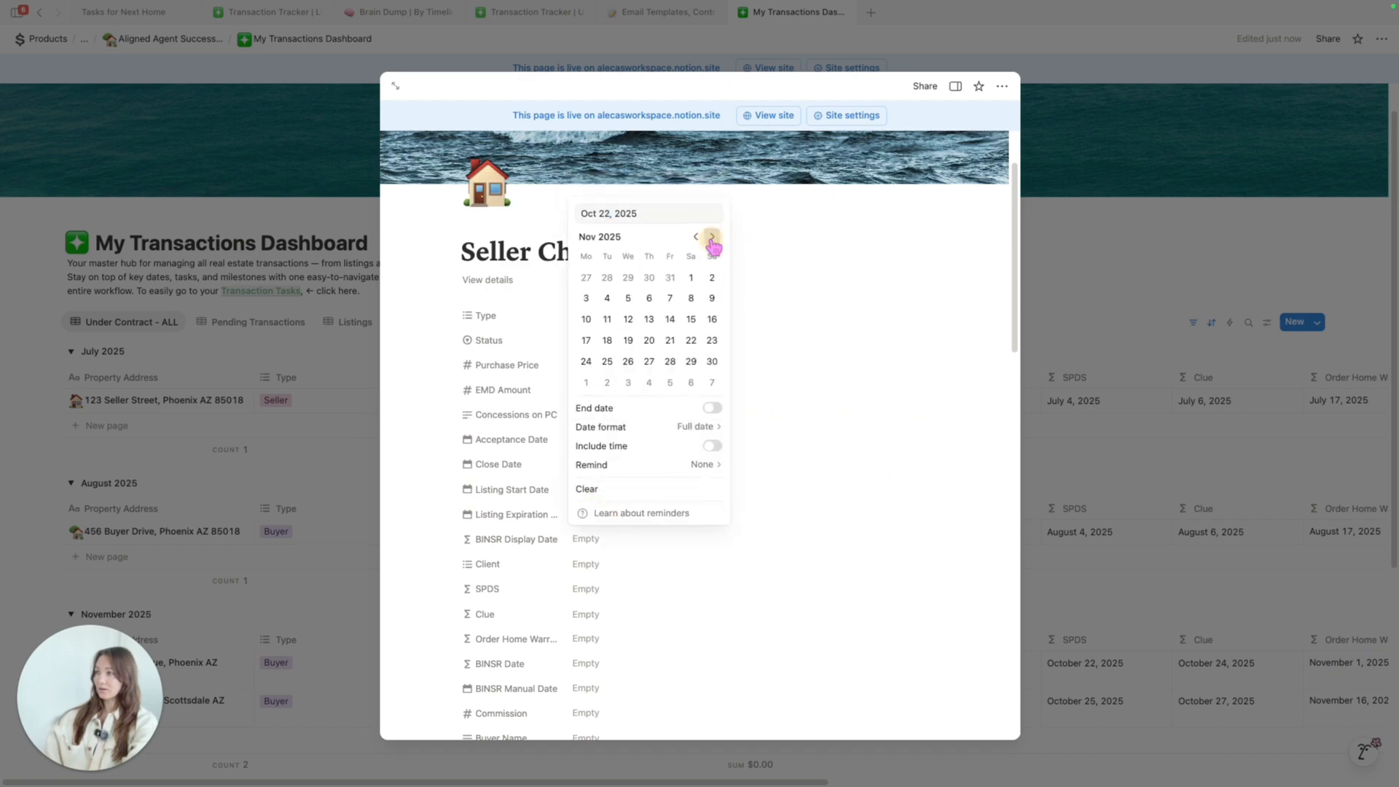
click(712, 238)
click(712, 238)
click(696, 238)
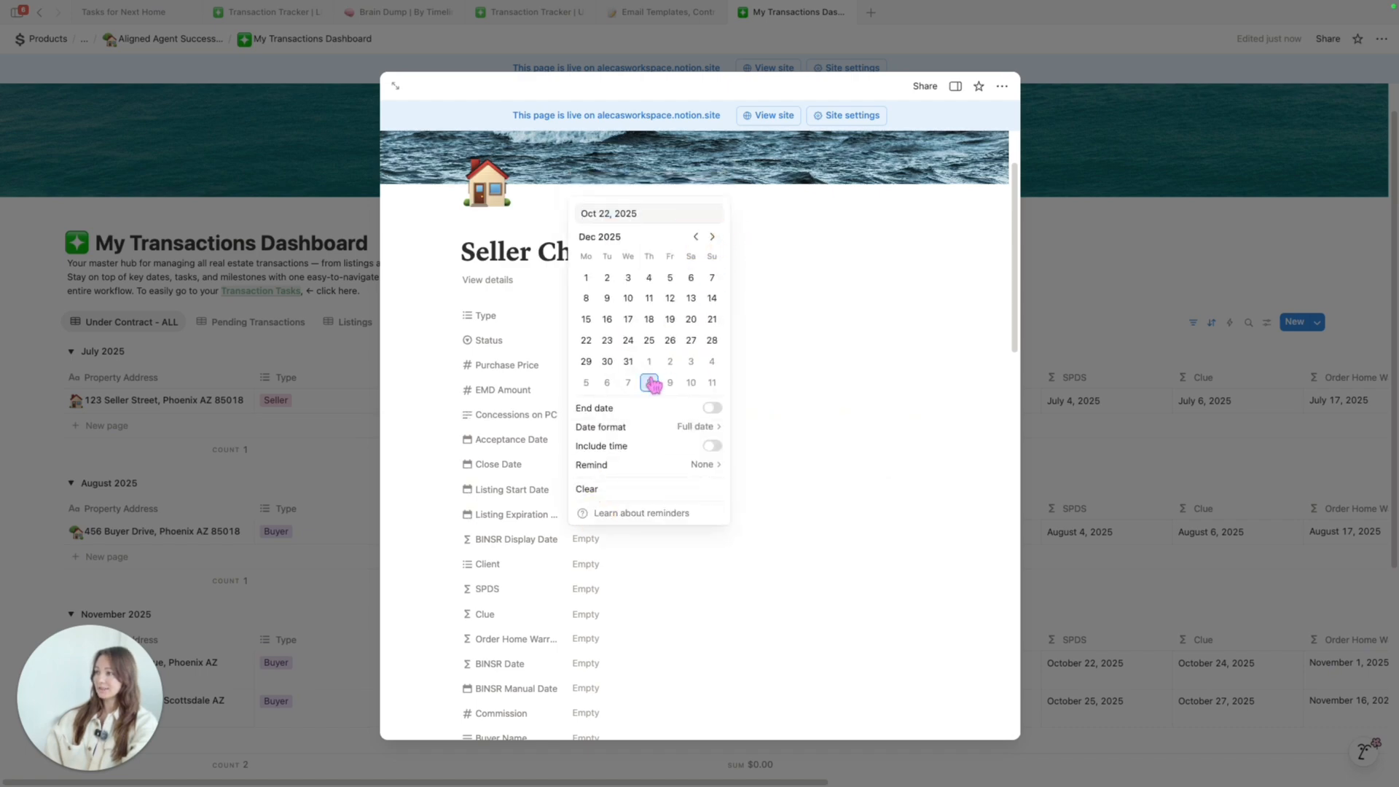
click(628, 361)
click(786, 431)
- Set the seller transaction's Acceptance Date to October 15, 2025 and its Close Date to November 15, 2025
scroll(670, 510, down, 1)
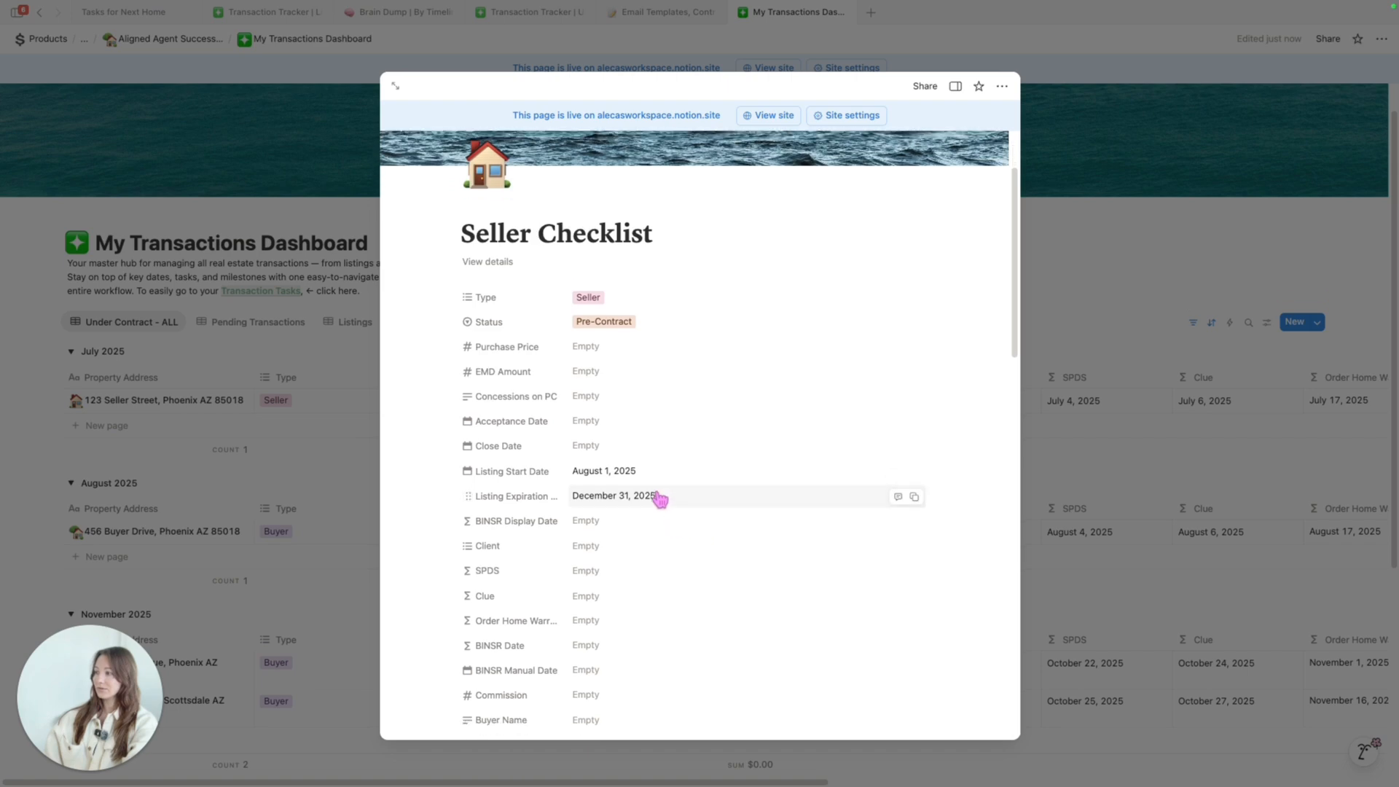
click(631, 429)
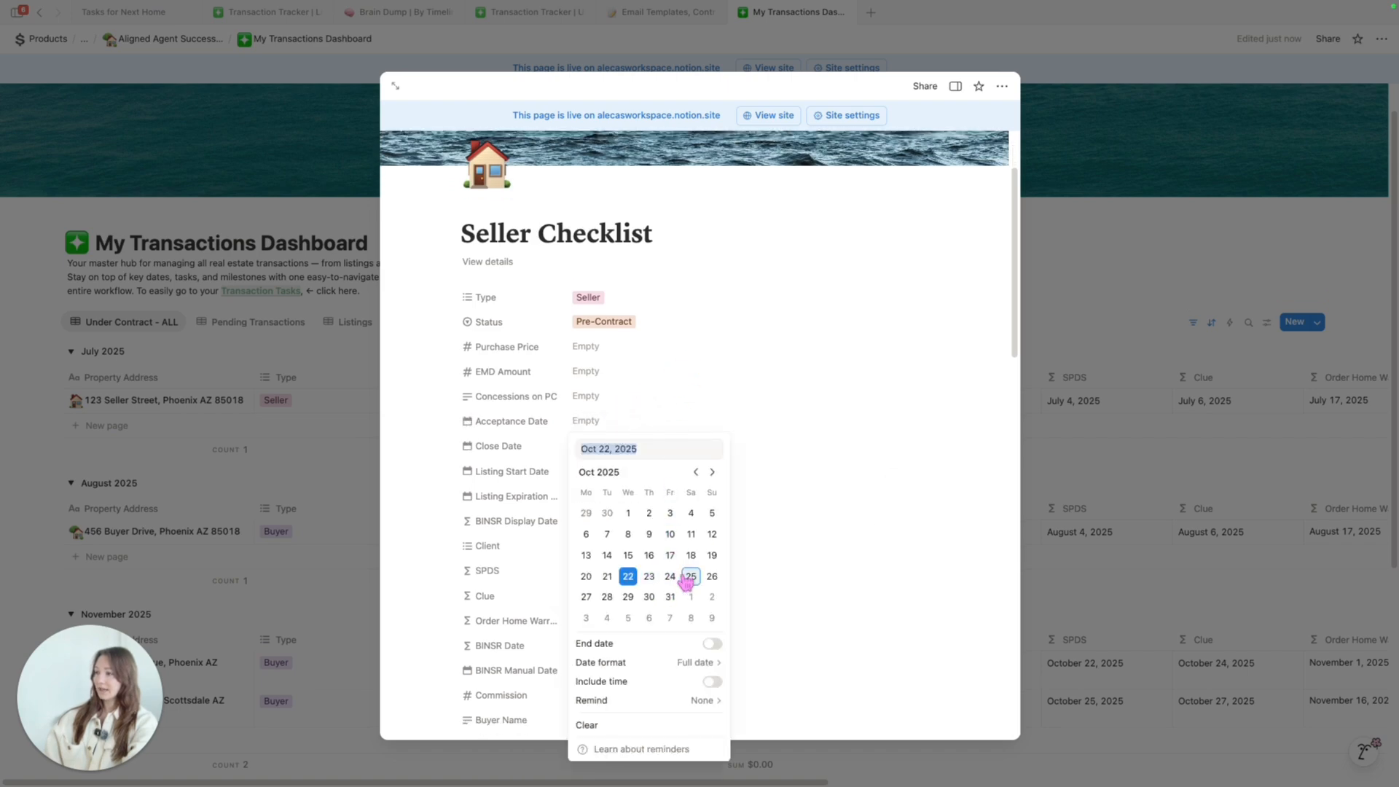
click(628, 576)
click(641, 446)
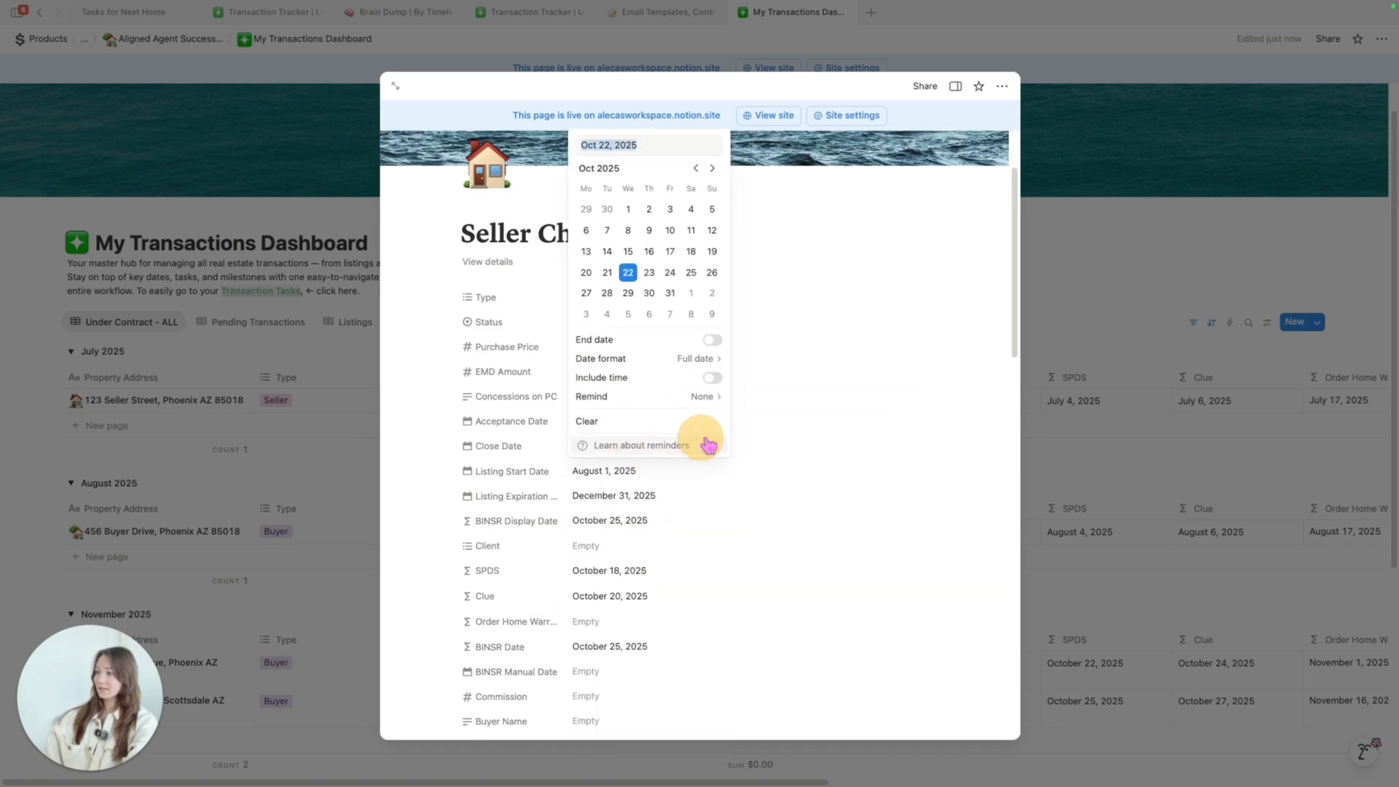
click(712, 168)
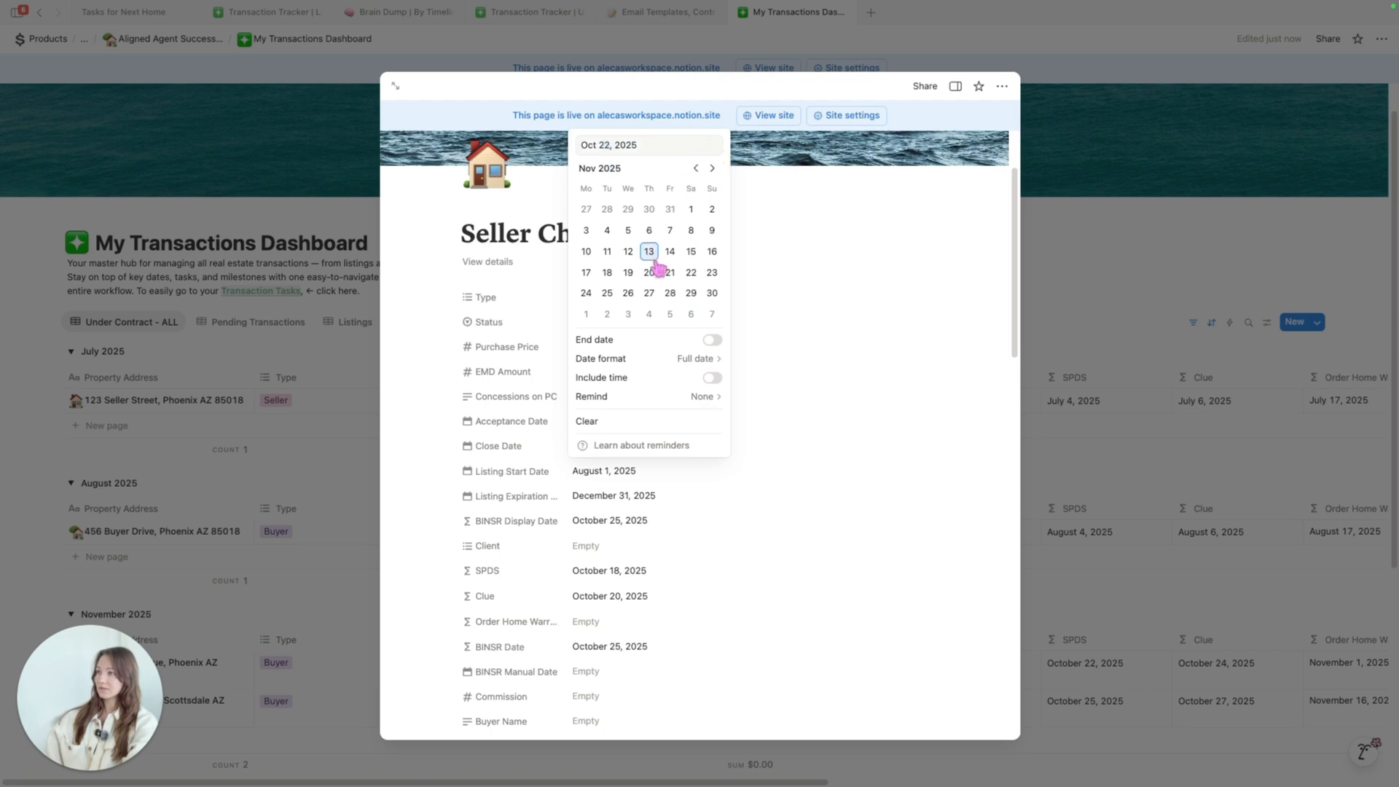
click(690, 251)
click(794, 291)
scroll(666, 510, down, 1)
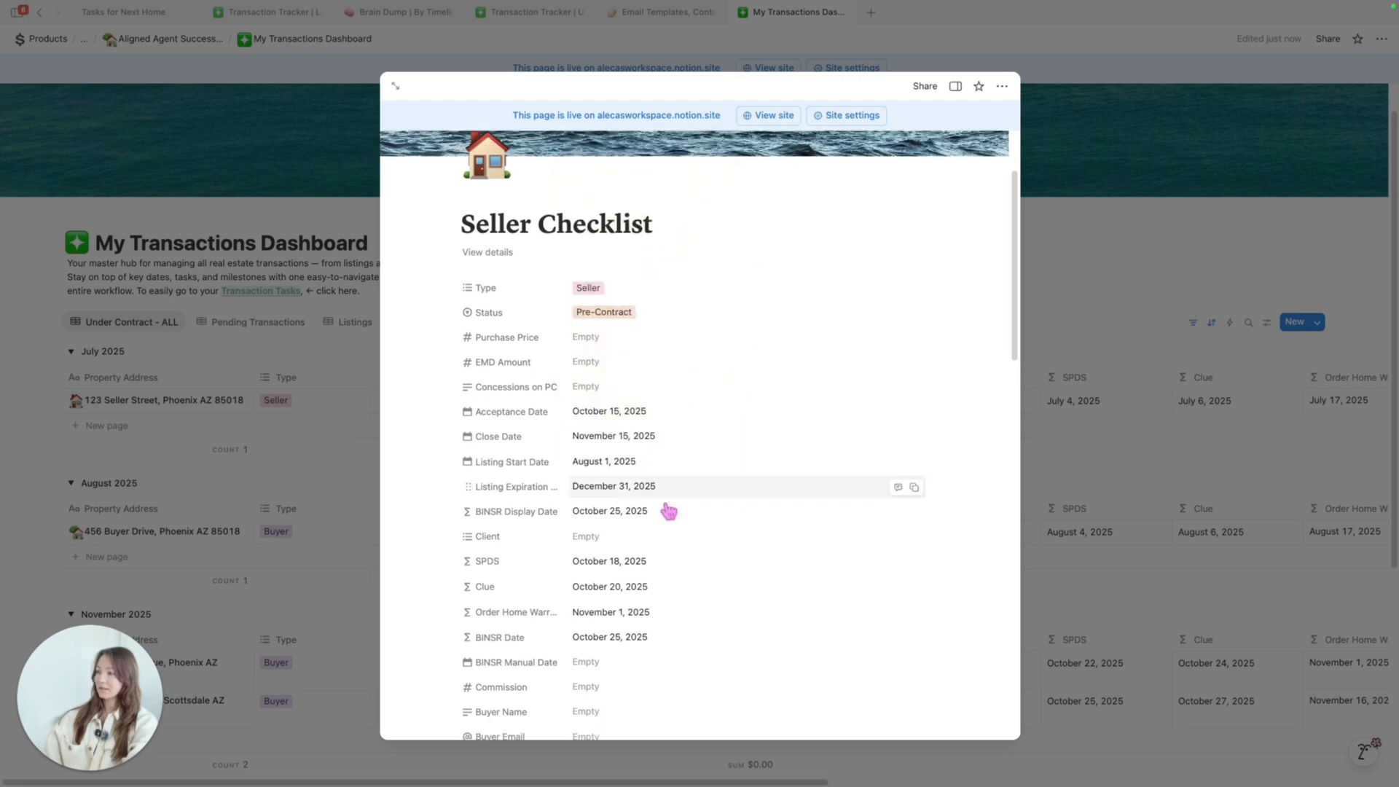
- Set the seller transaction's Status to Under Contract and generate its linked seller checklist tasks
click(619, 306)
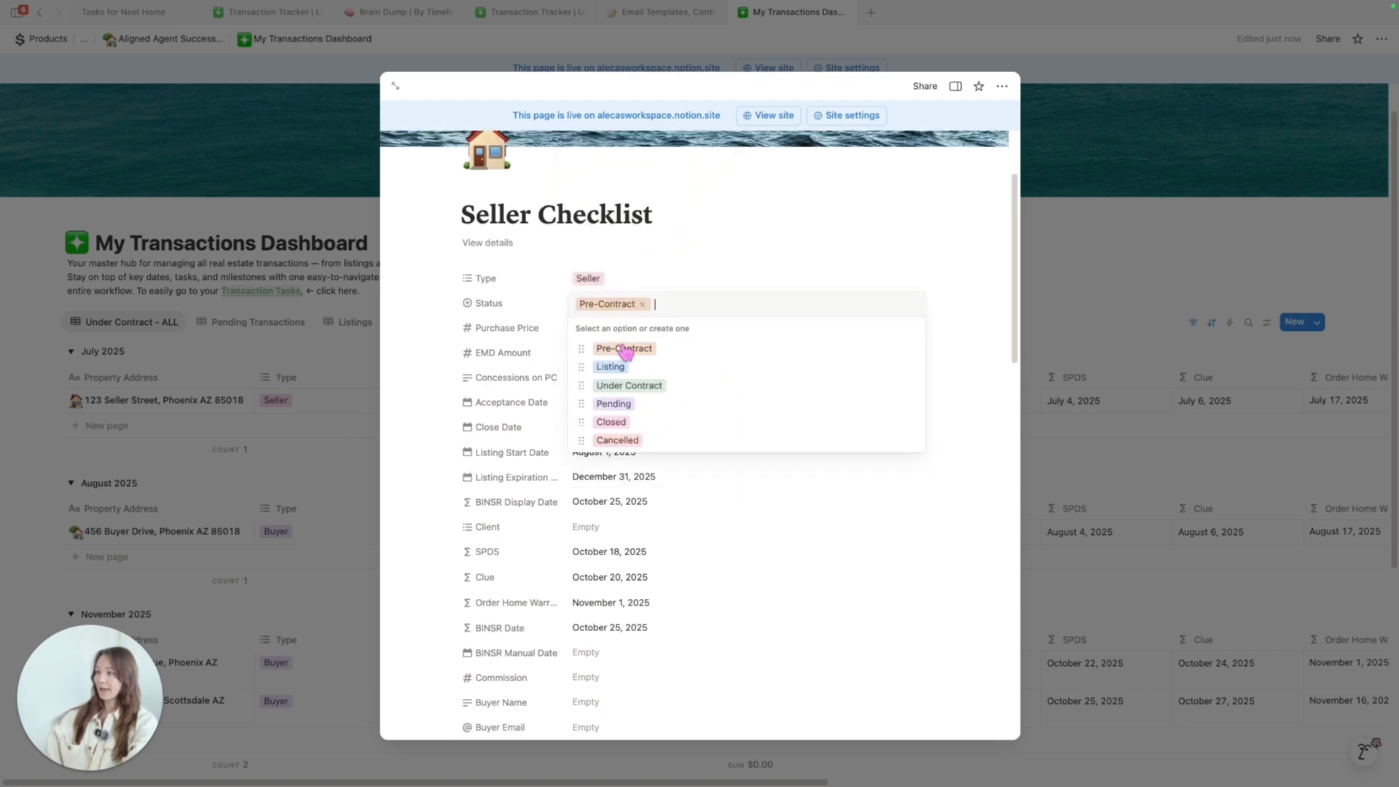
click(627, 386)
scroll(653, 364, down, 5)
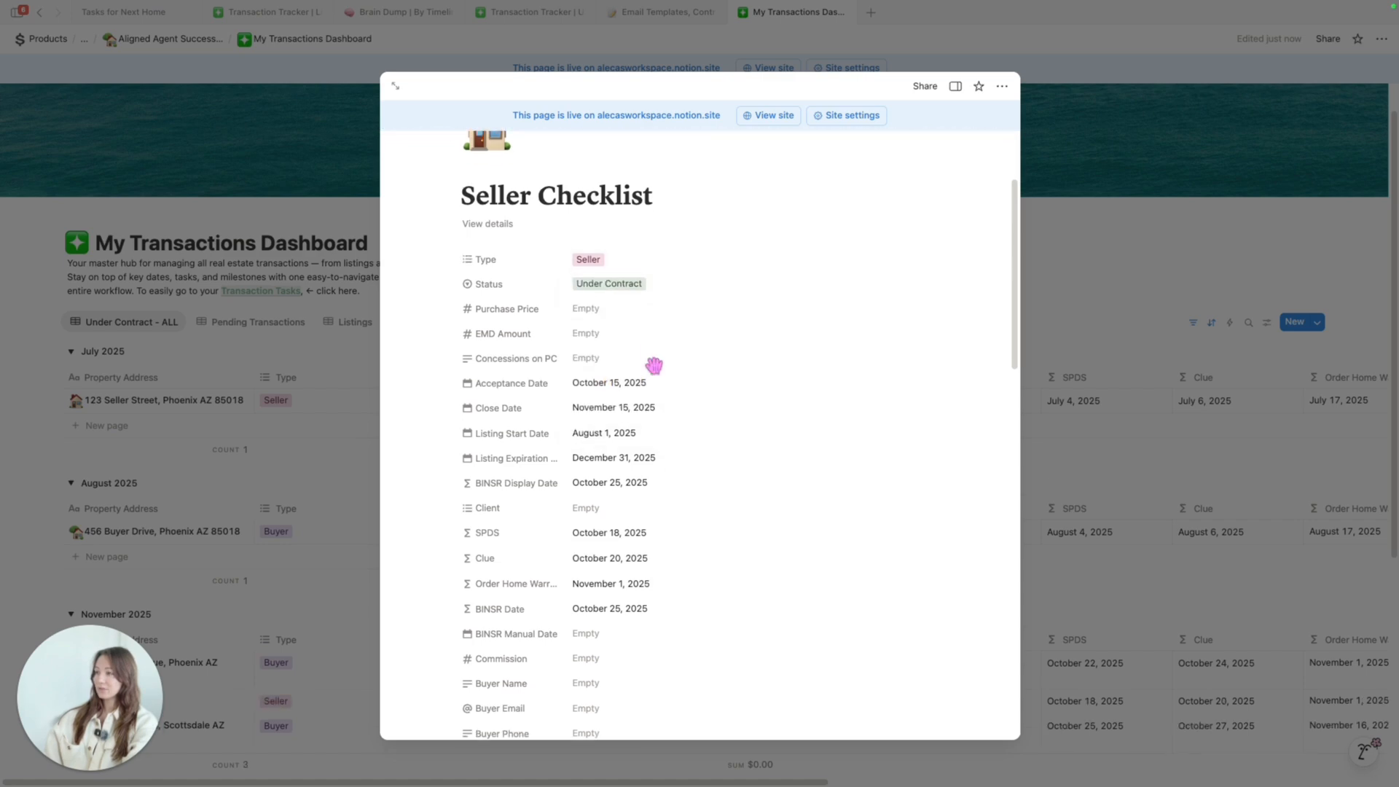
scroll(653, 368, down, 3)
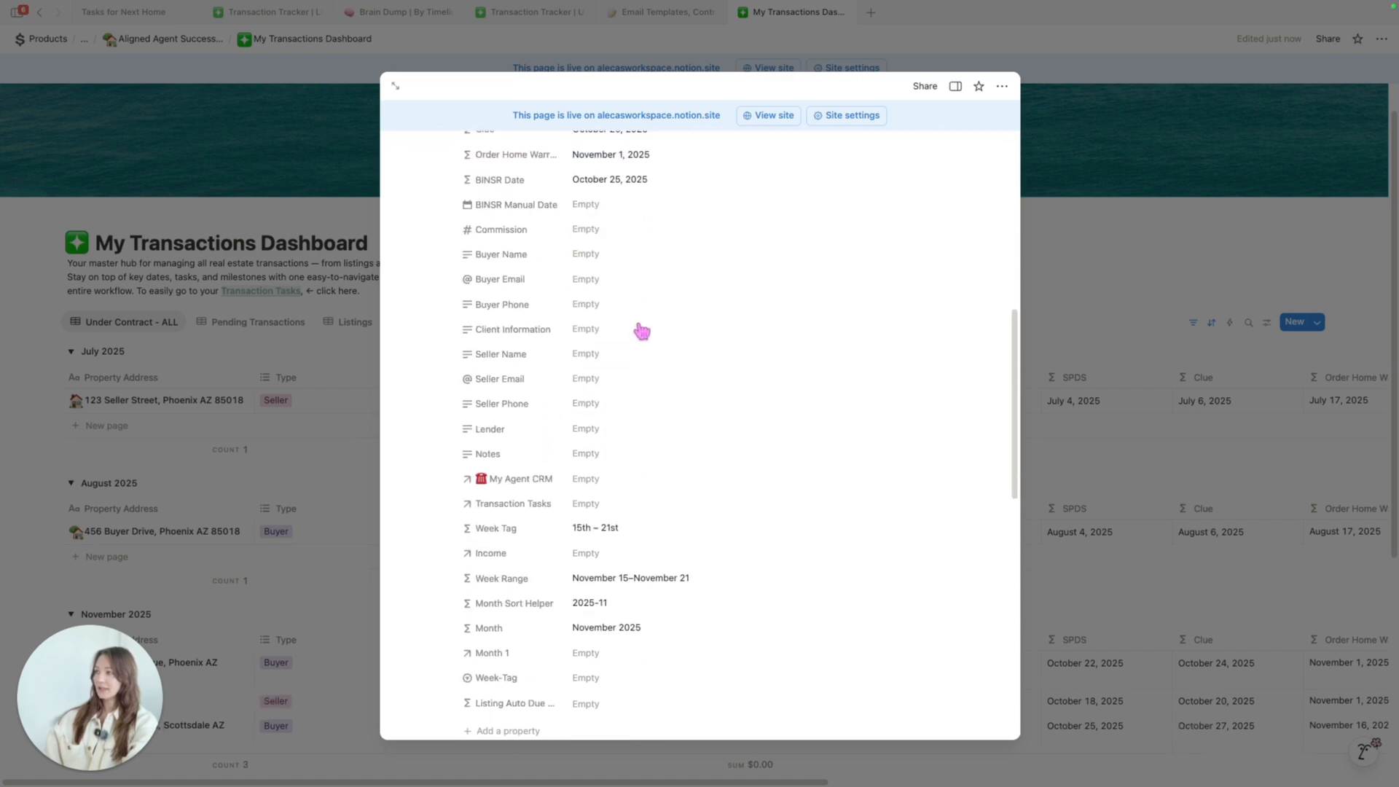
scroll(630, 490, down, 10)
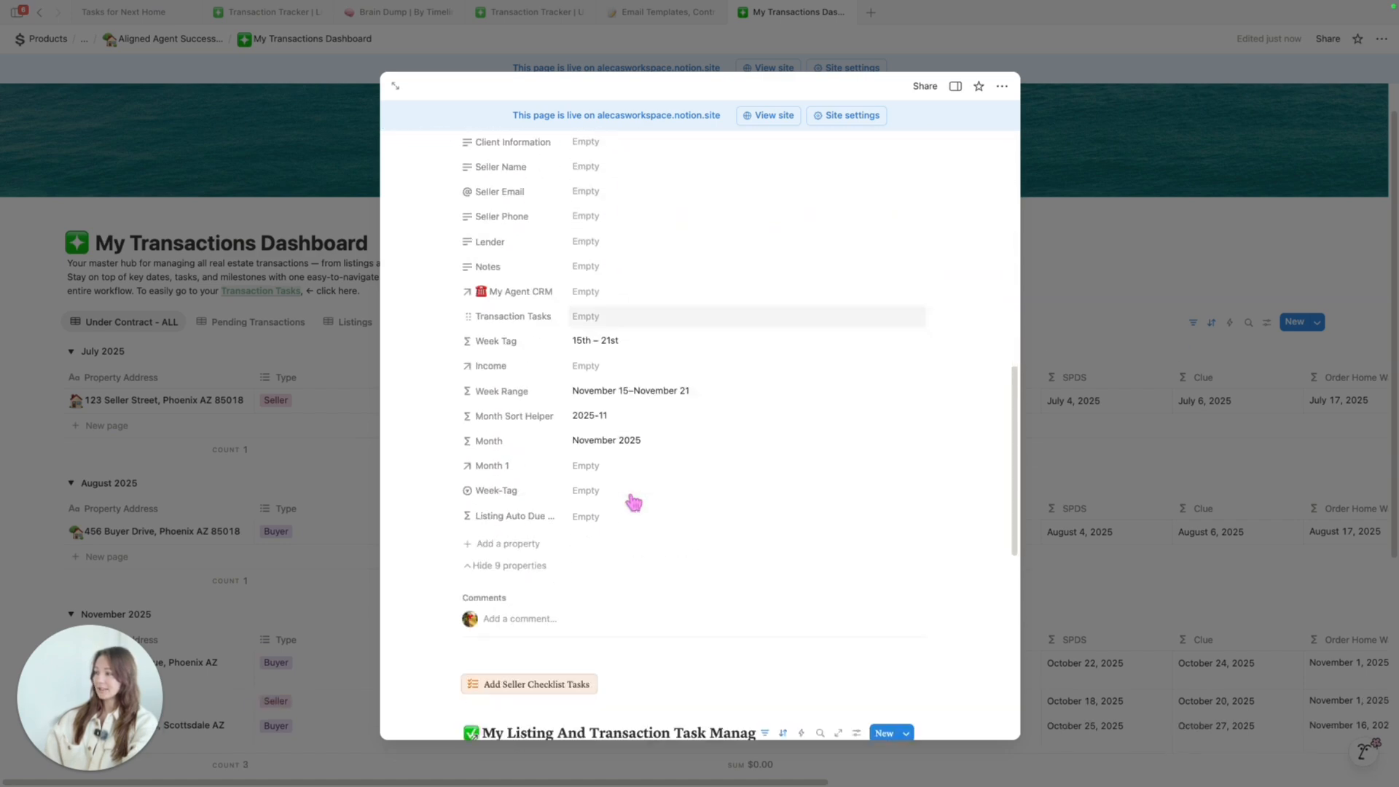
click(537, 320)
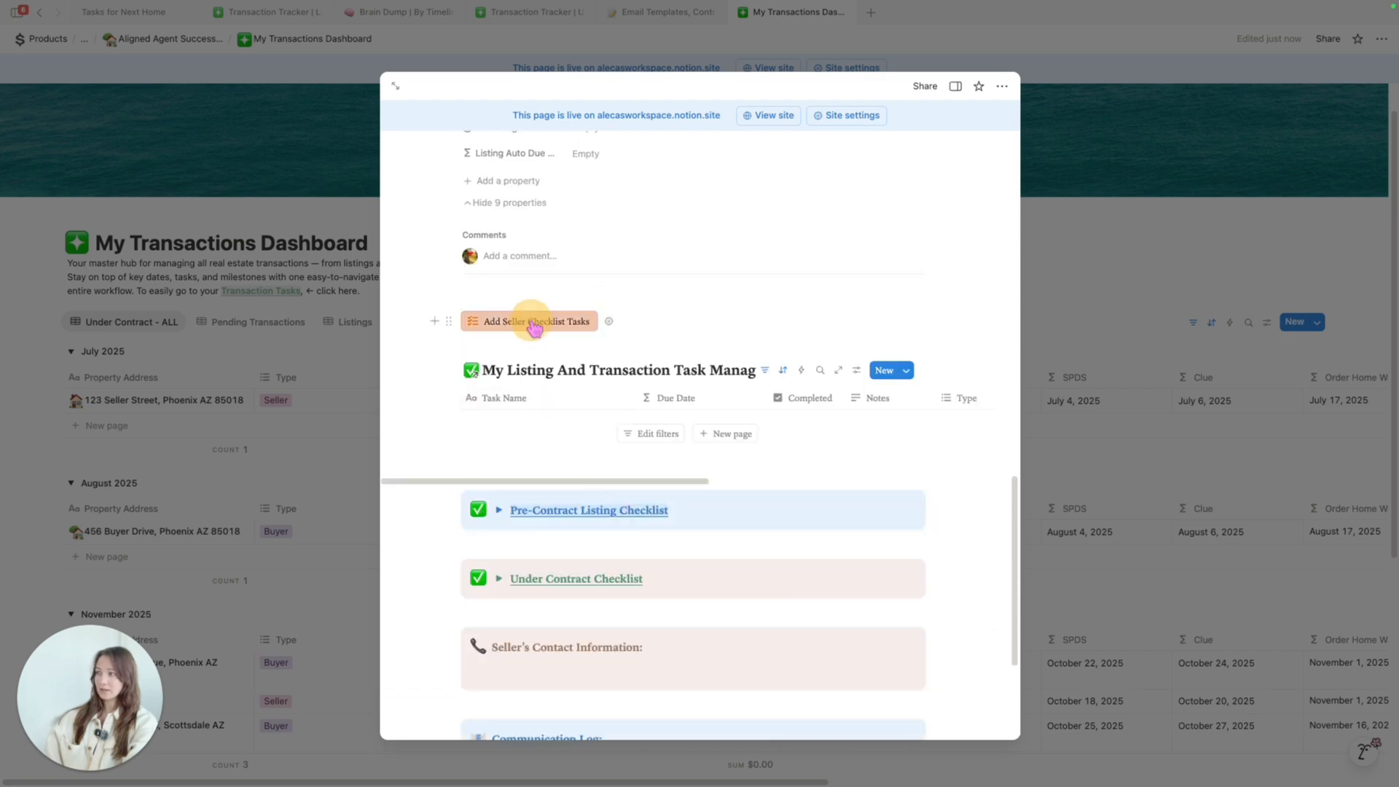
- Review the generated seller tasks' due dates, types and related property in the task table
scroll(604, 435, down, 10)
scroll(604, 435, up, 8)
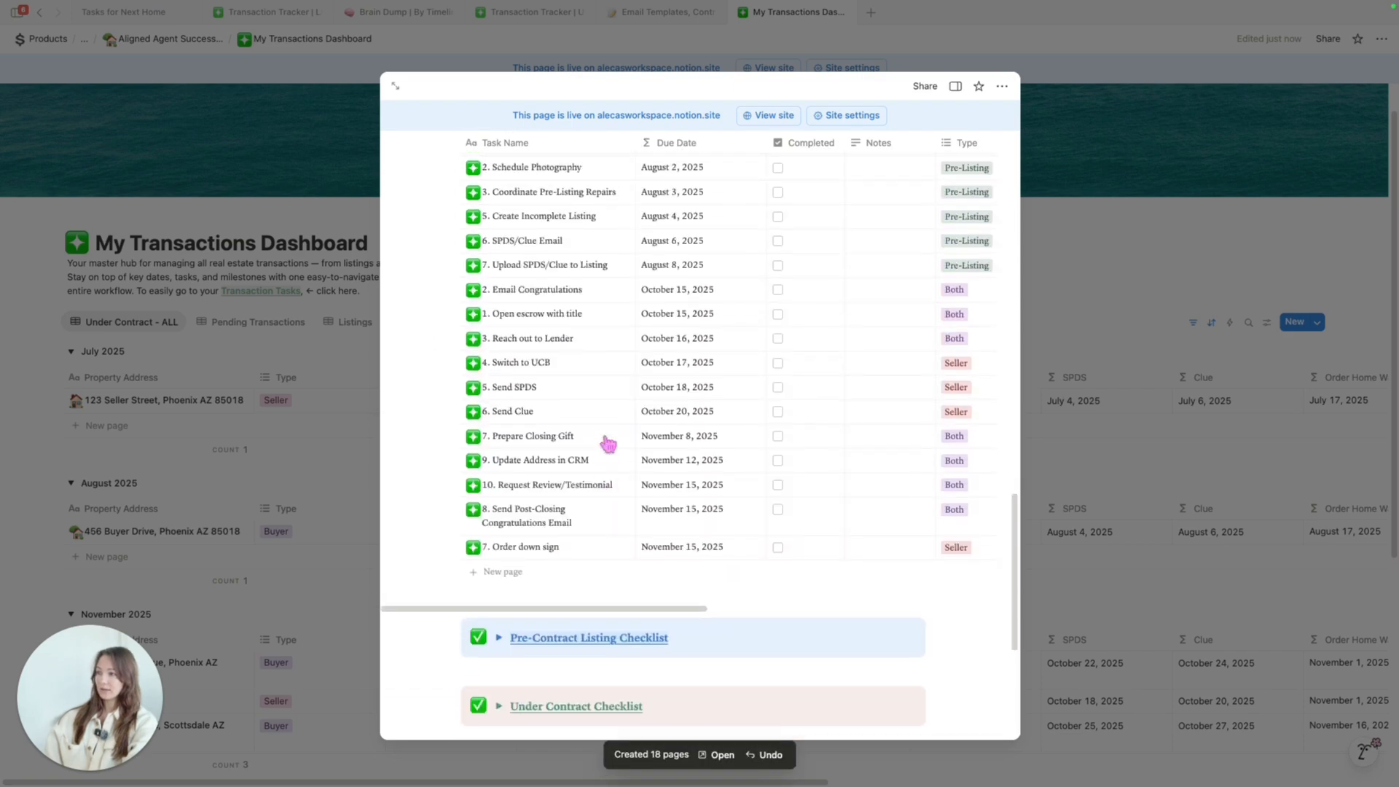
scroll(686, 255, up, 1)
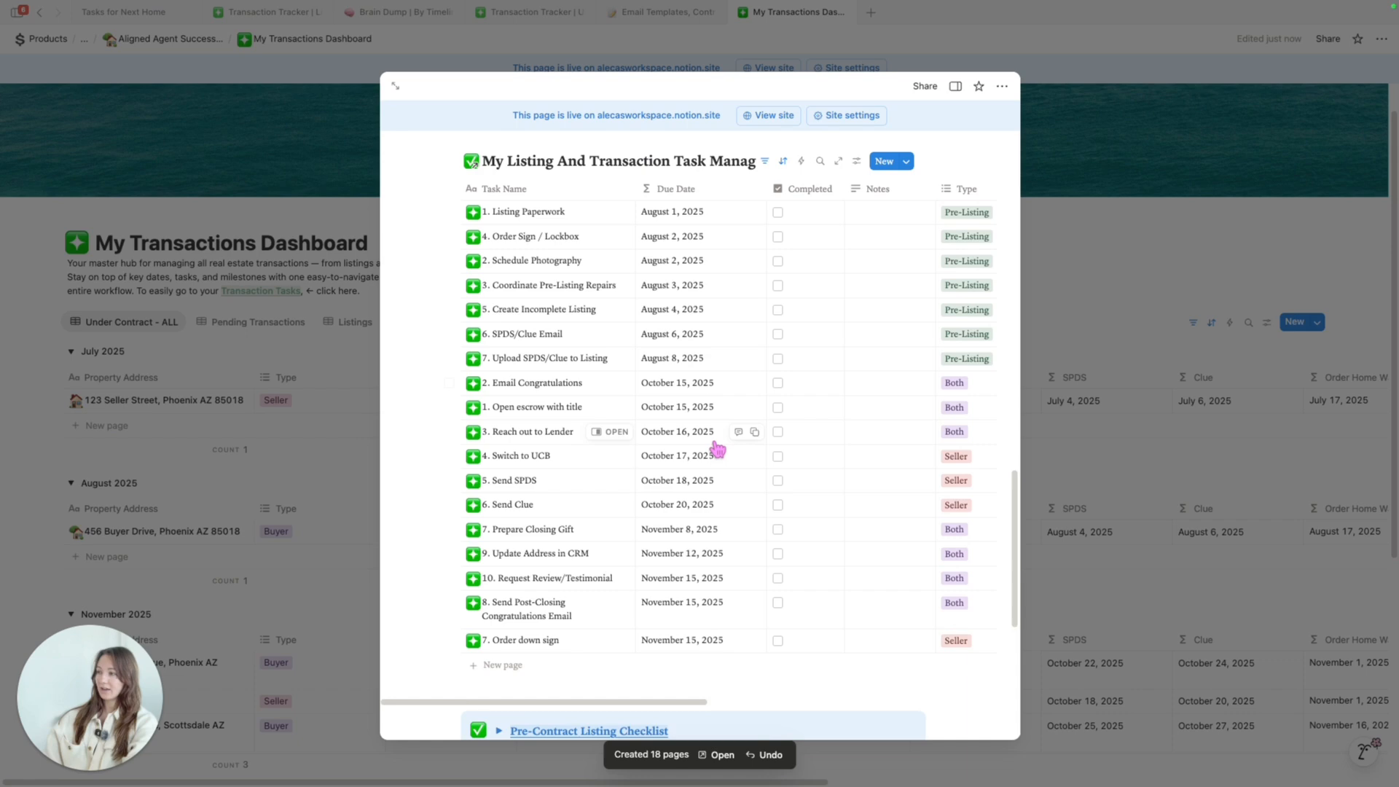
scroll(838, 473, right, 5)
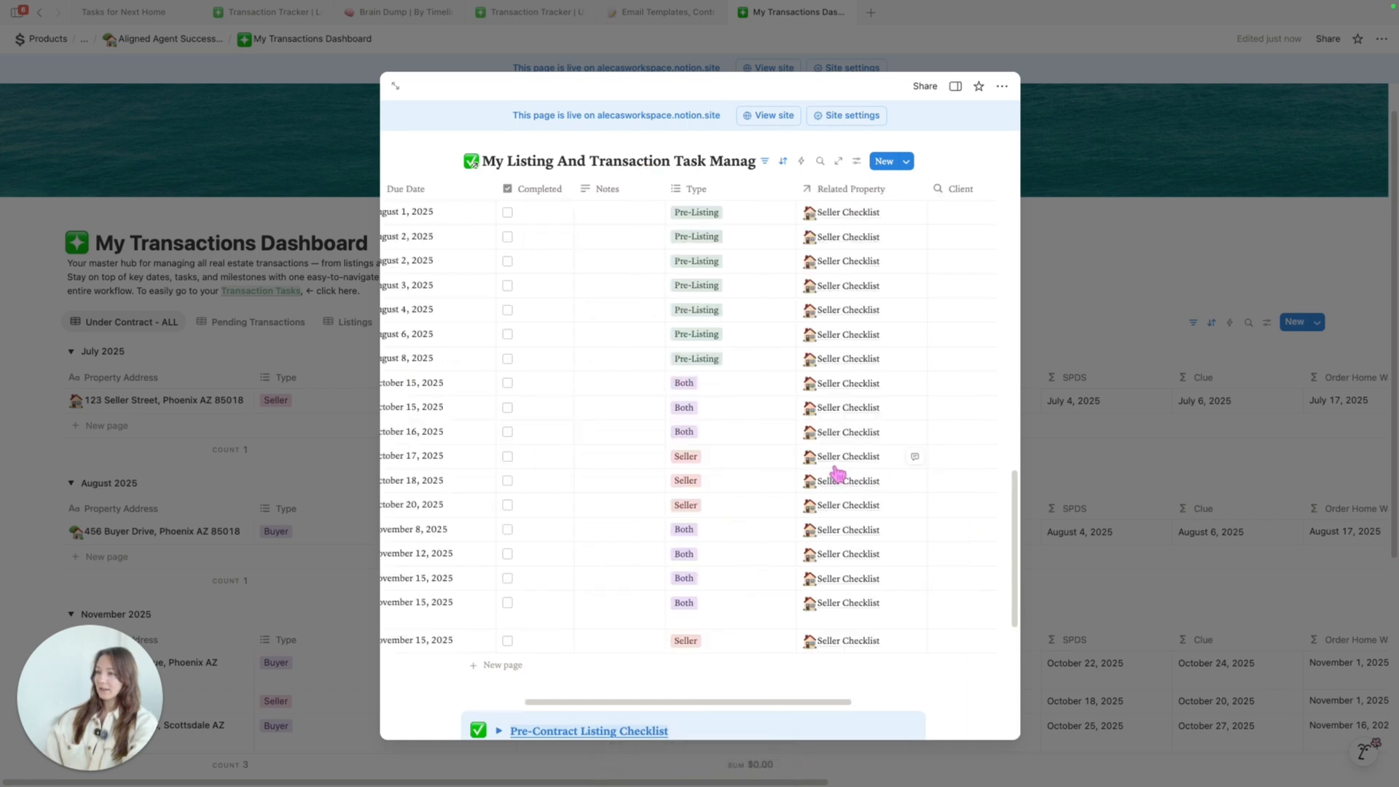
scroll(838, 474, left, 5)
scroll(860, 408, up, 1)
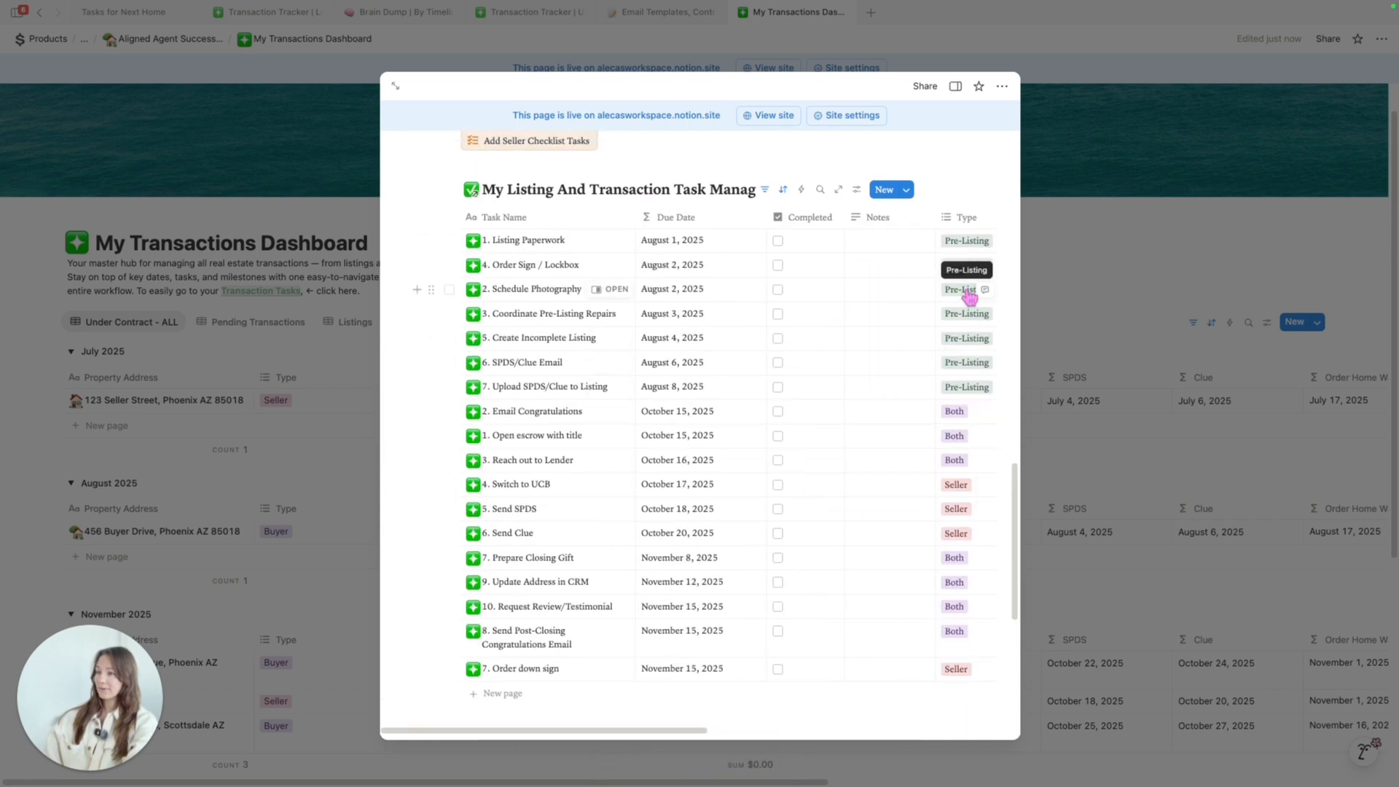
- Exclude Pre-Listing from the task table's Type filter and include it again
click(766, 194)
click(696, 223)
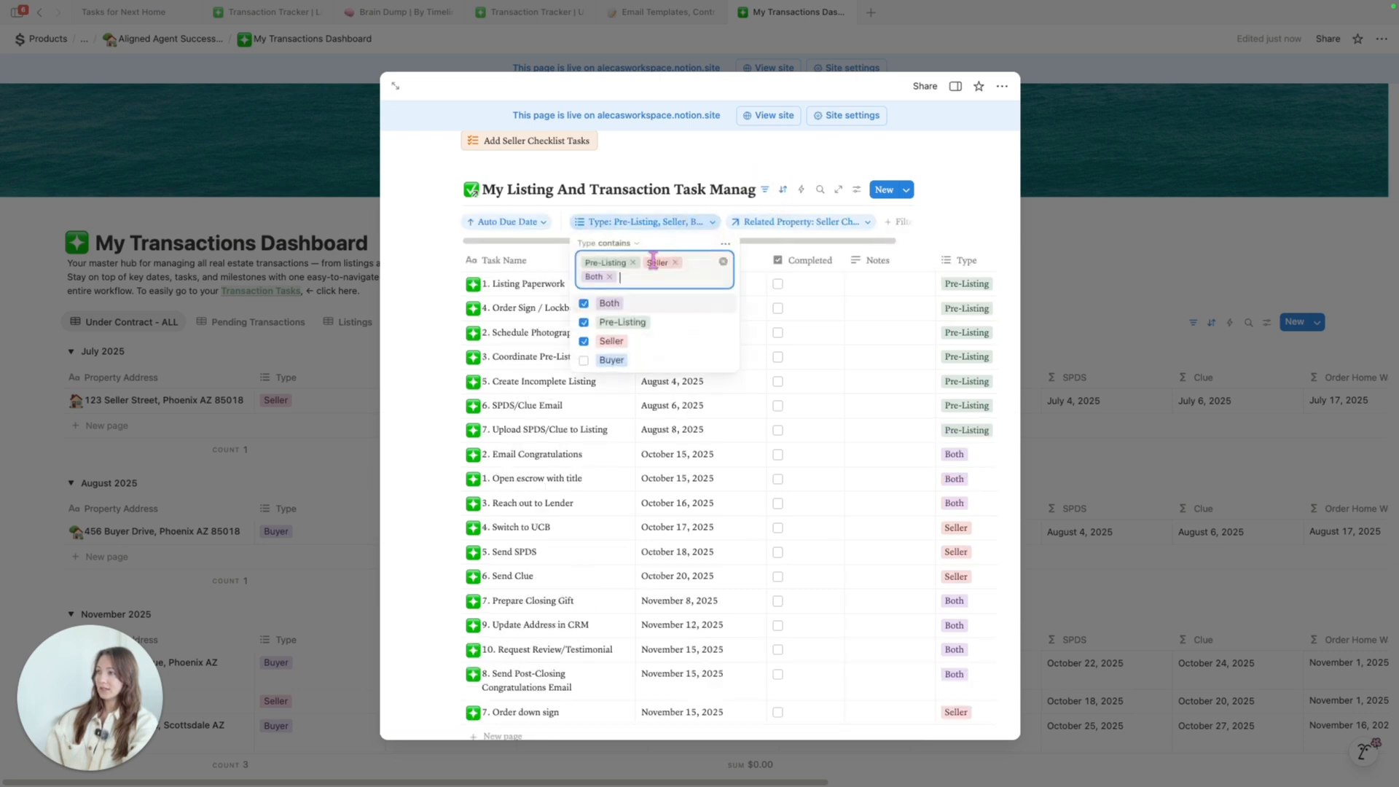
click(584, 322)
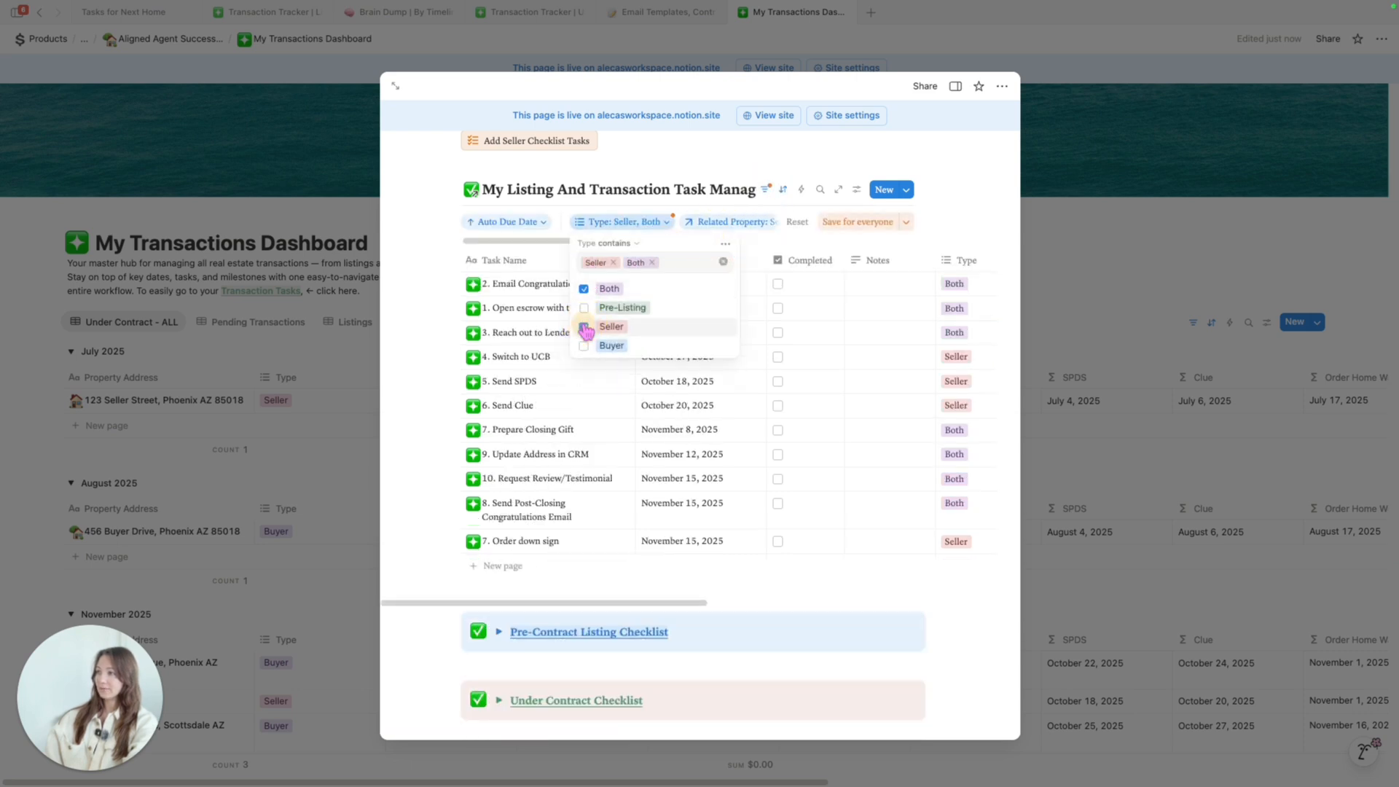
click(583, 322)
click(977, 209)
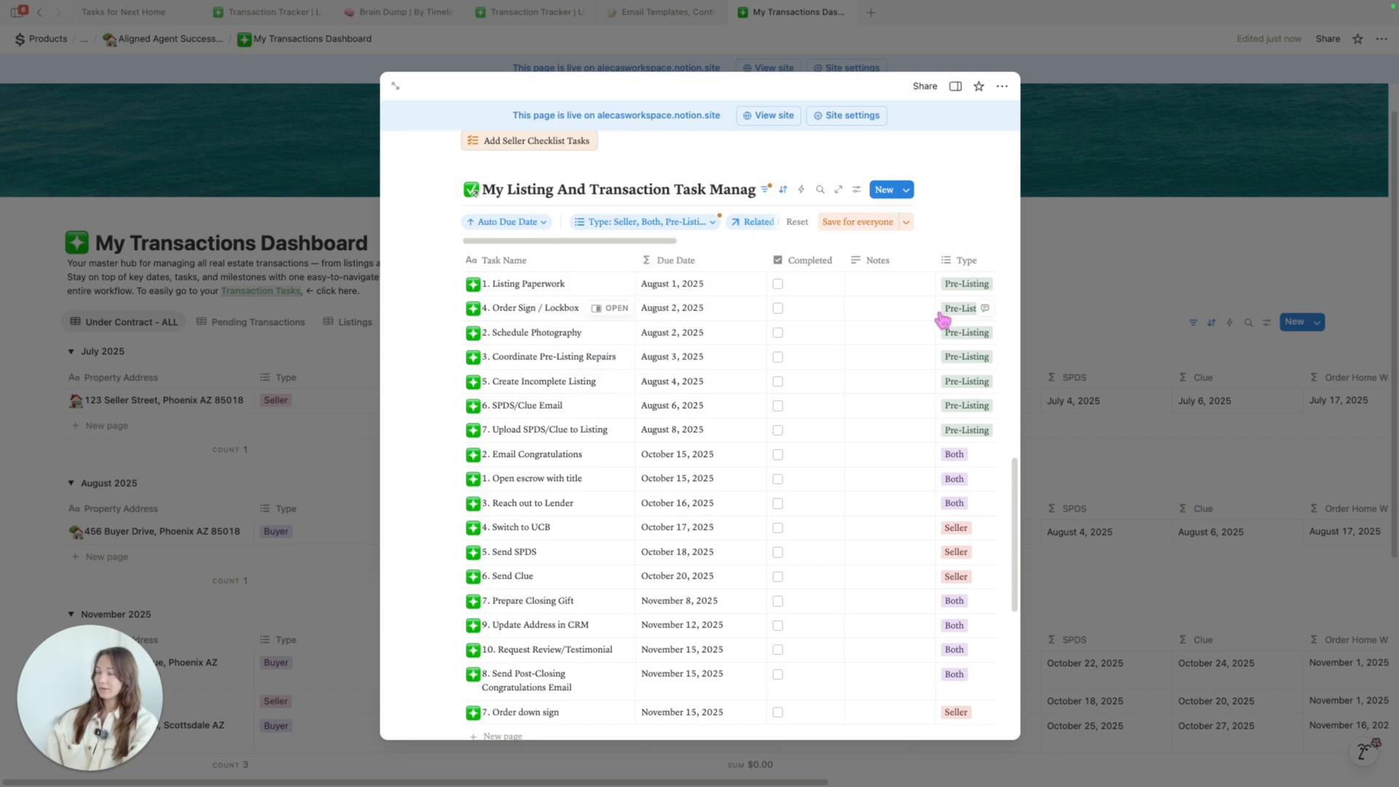
- Replace the seller transaction's Seller Checklist title with the full property address including its ZIP code
scroll(897, 404, up, 10)
click(669, 357)
drag(669, 361, 430, 356)
text(8910 Seller Lane, Scottsdale AZ)
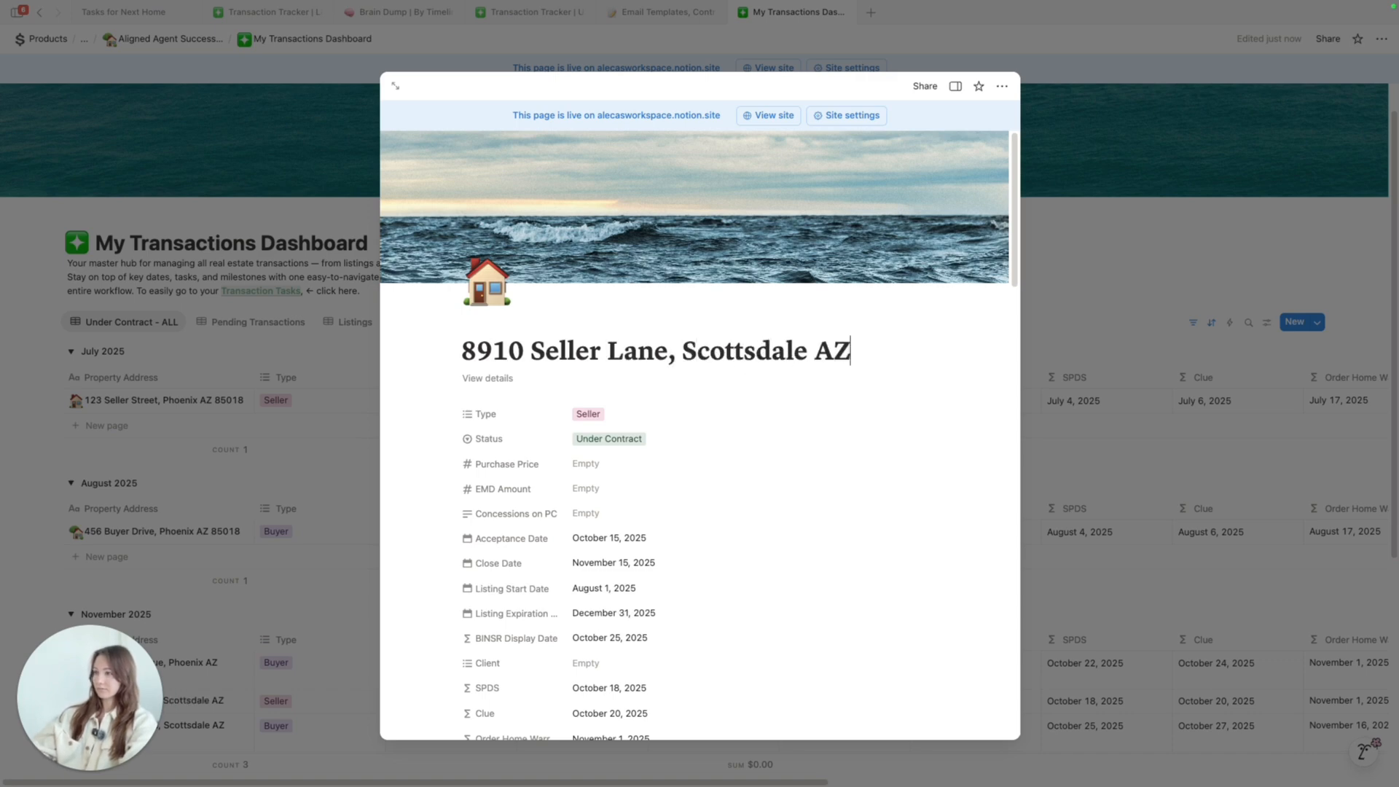
text(51)
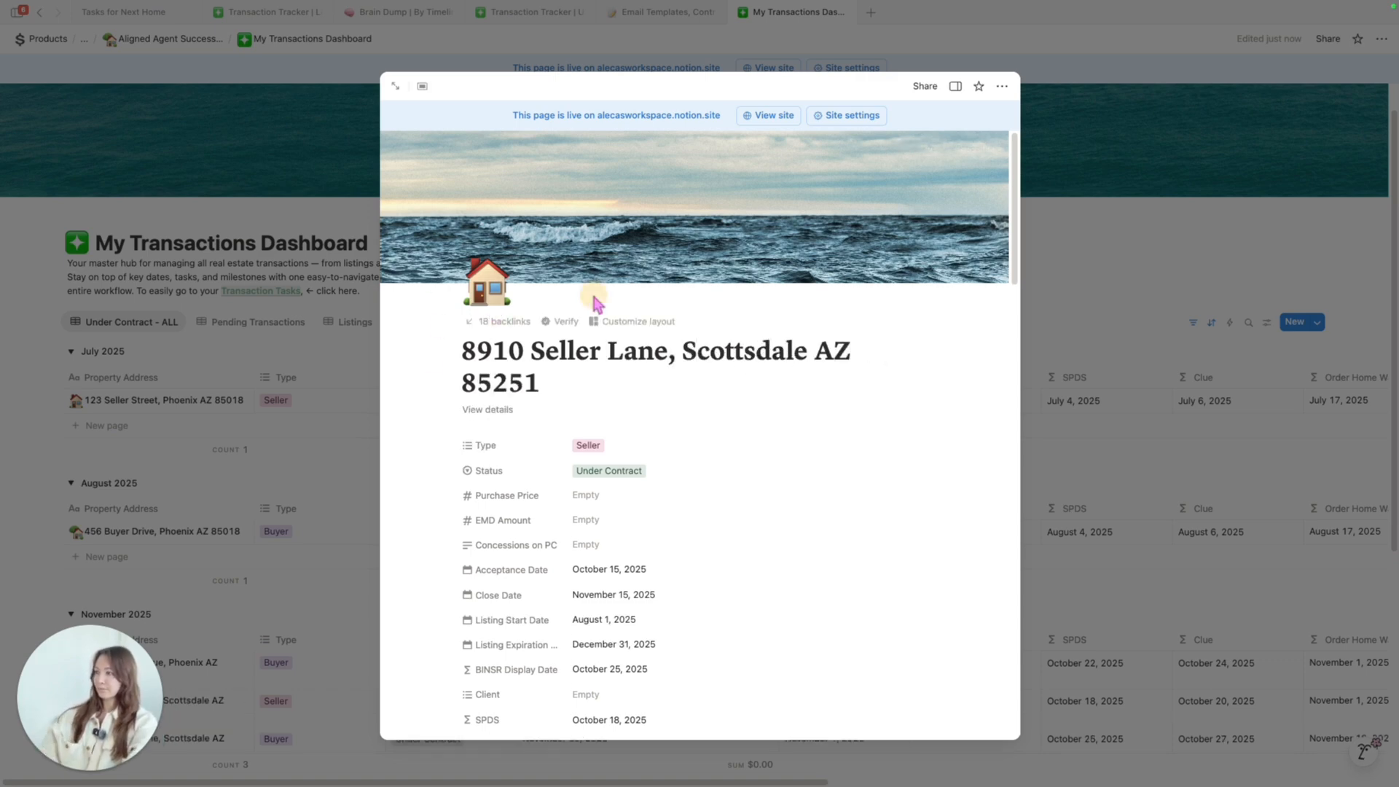
- Examine the seller transaction's task table and the checklist, contact information and communication log sections below it
scroll(755, 386, down, 10)
scroll(755, 386, down, 3)
scroll(775, 408, up, 3)
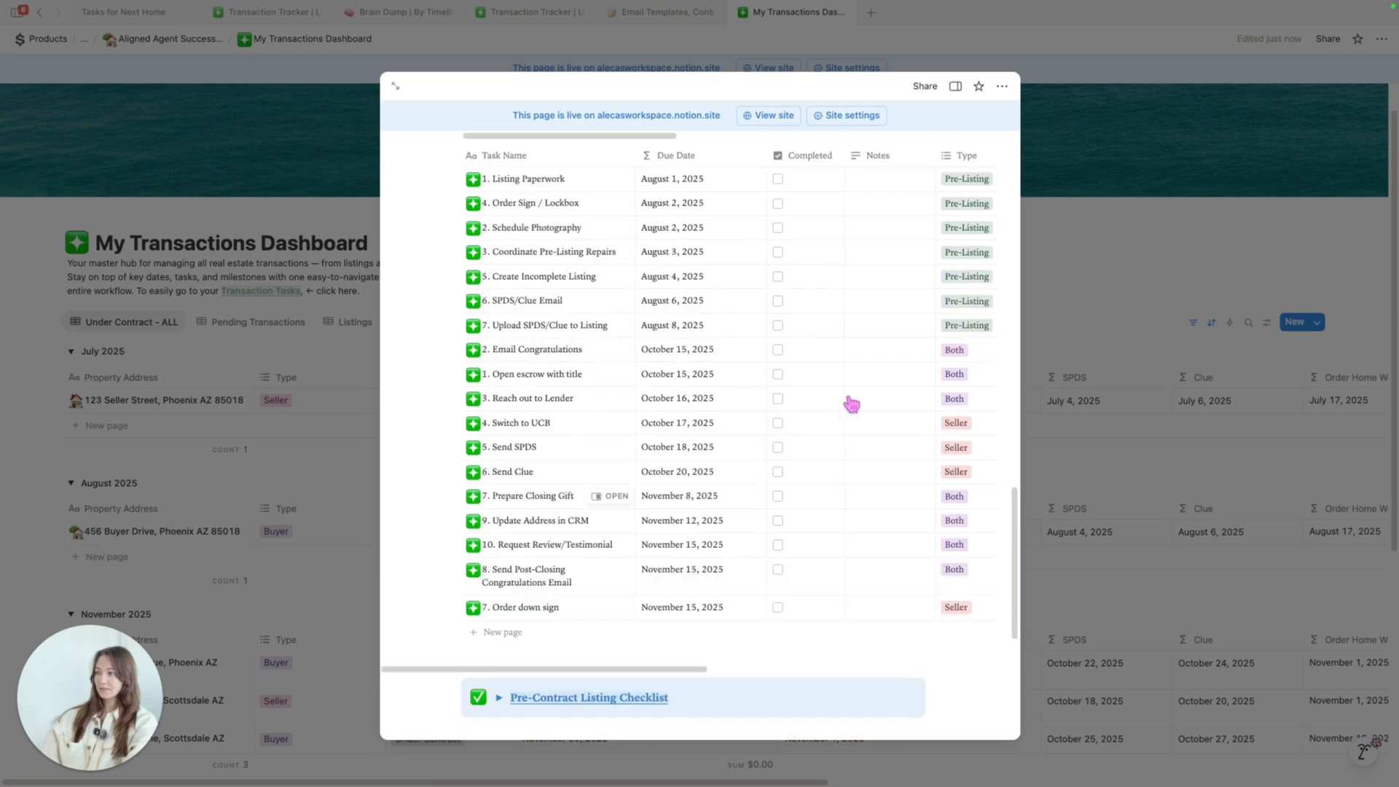
scroll(849, 403, down, 4)
scroll(867, 496, up, 10)
scroll(871, 484, down, 5)
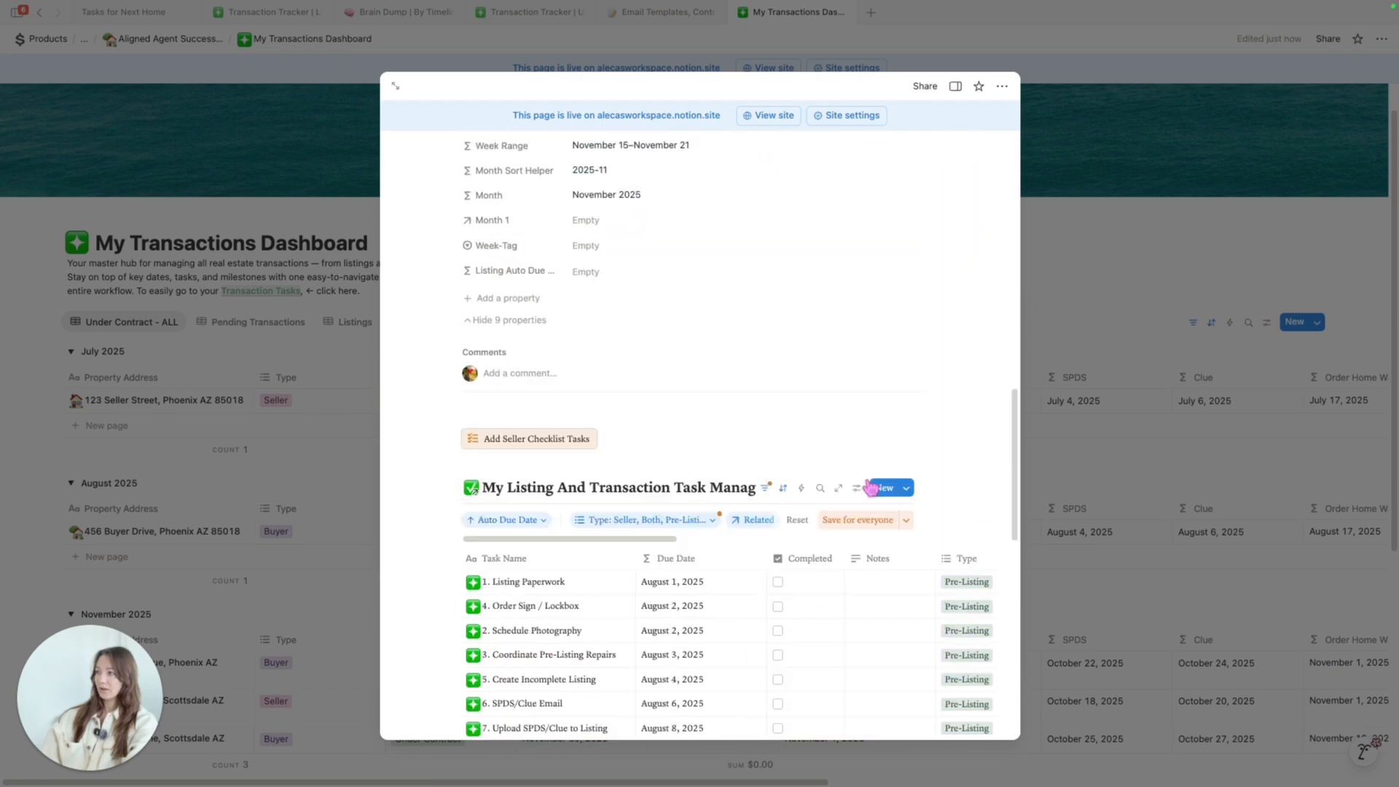
scroll(837, 446, up, 2)
scroll(835, 444, down, 2)
scroll(830, 448, down, 10)
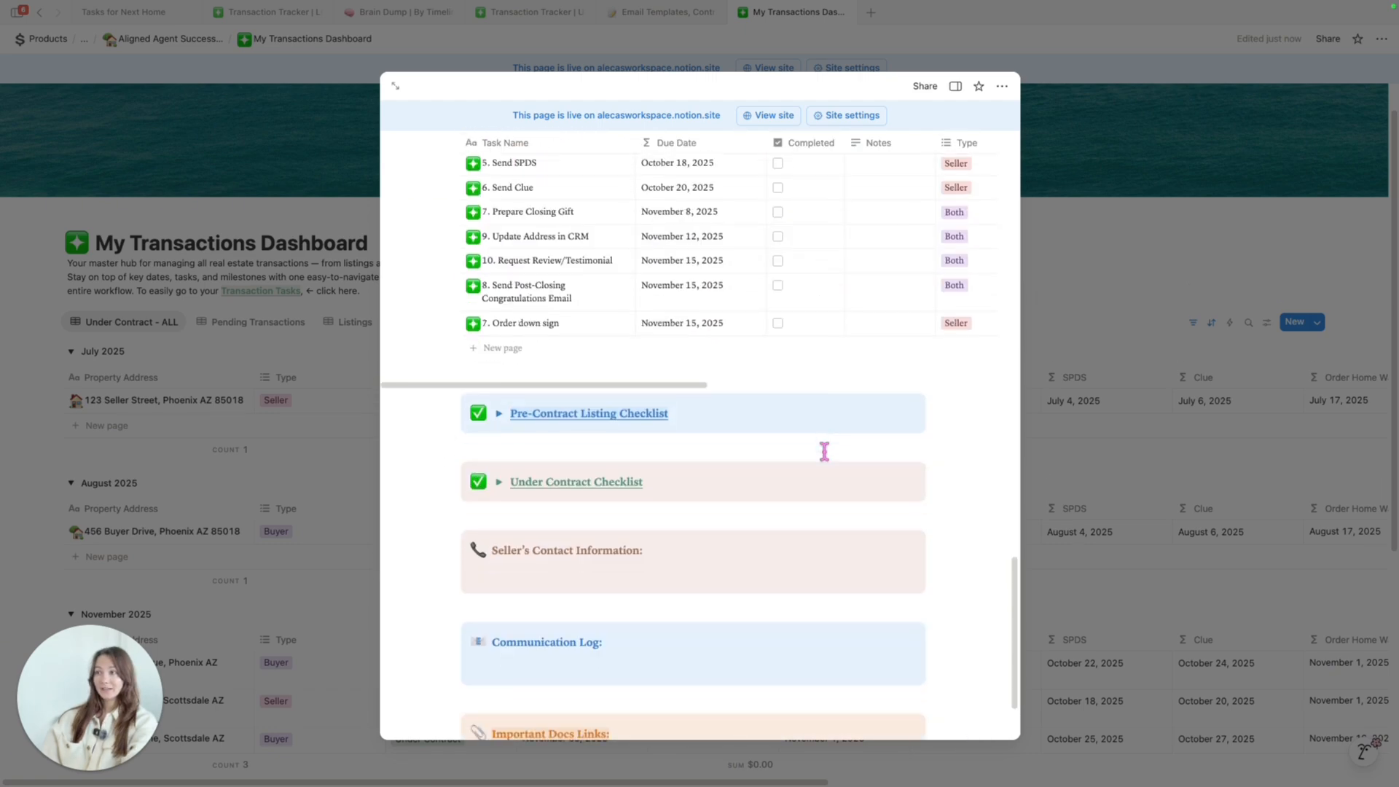
scroll(827, 452, up, 4)
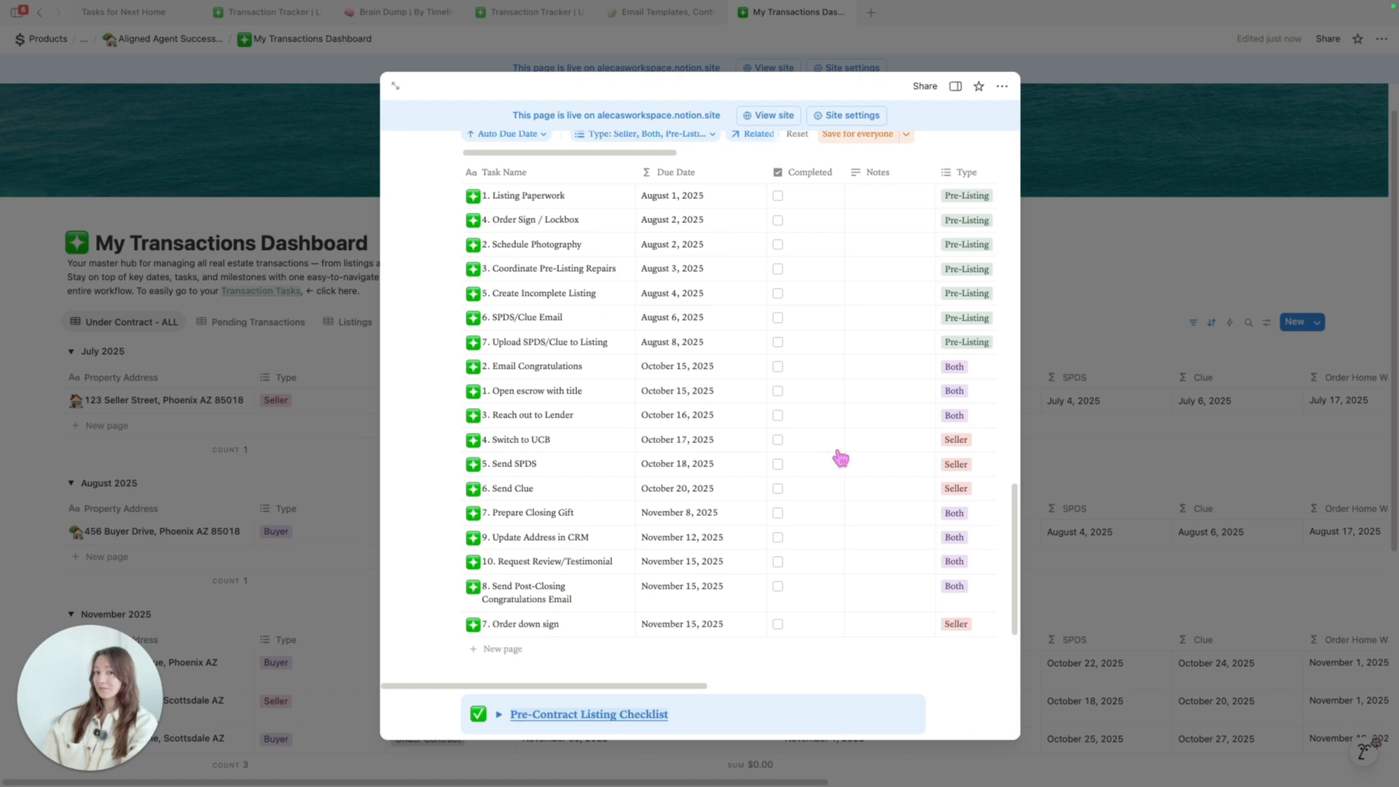
scroll(841, 457, up, 4)
scroll(867, 447, down, 8)
scroll(860, 446, up, 8)
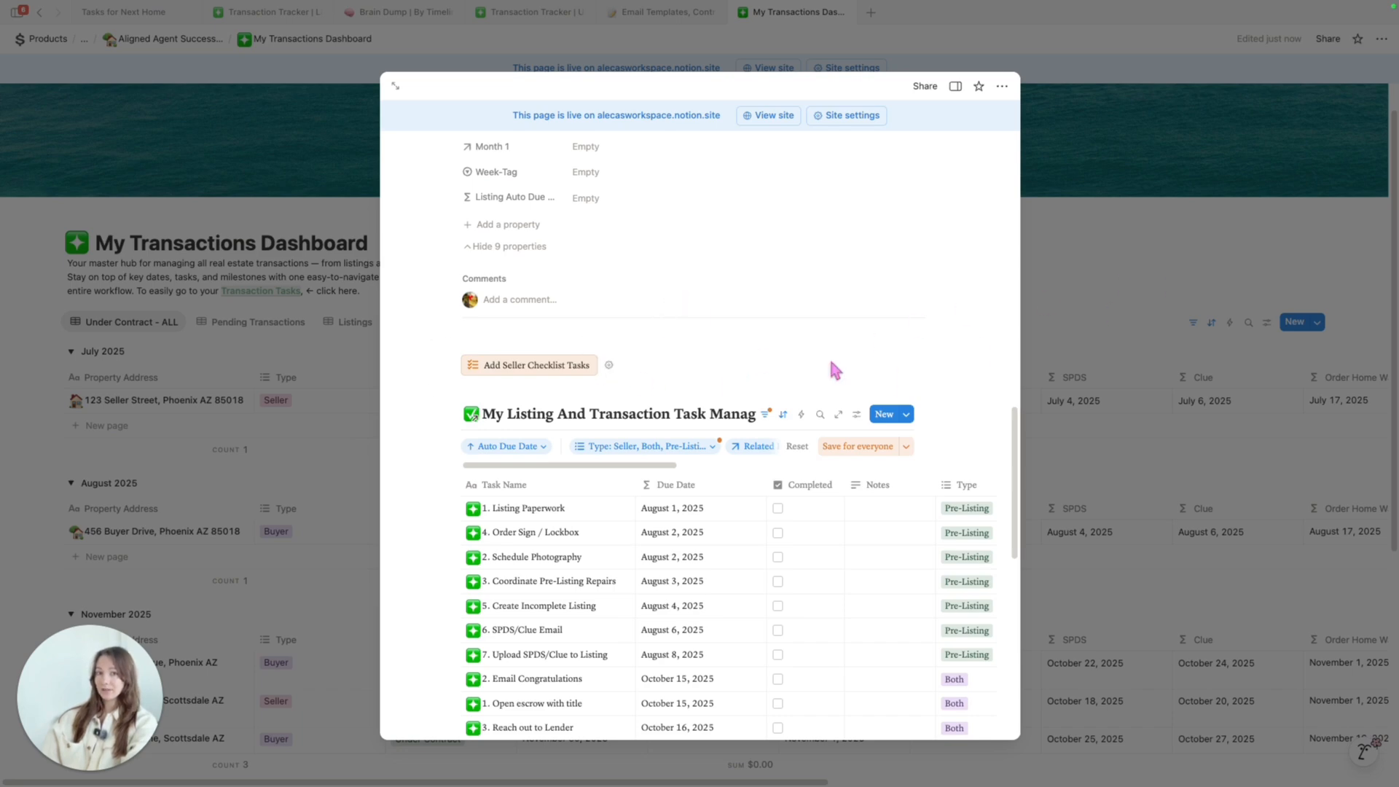
- Inspect the Add Seller Checklist Tasks button's actions, checking each added task's name, related property and type, and close its configuration
click(610, 365)
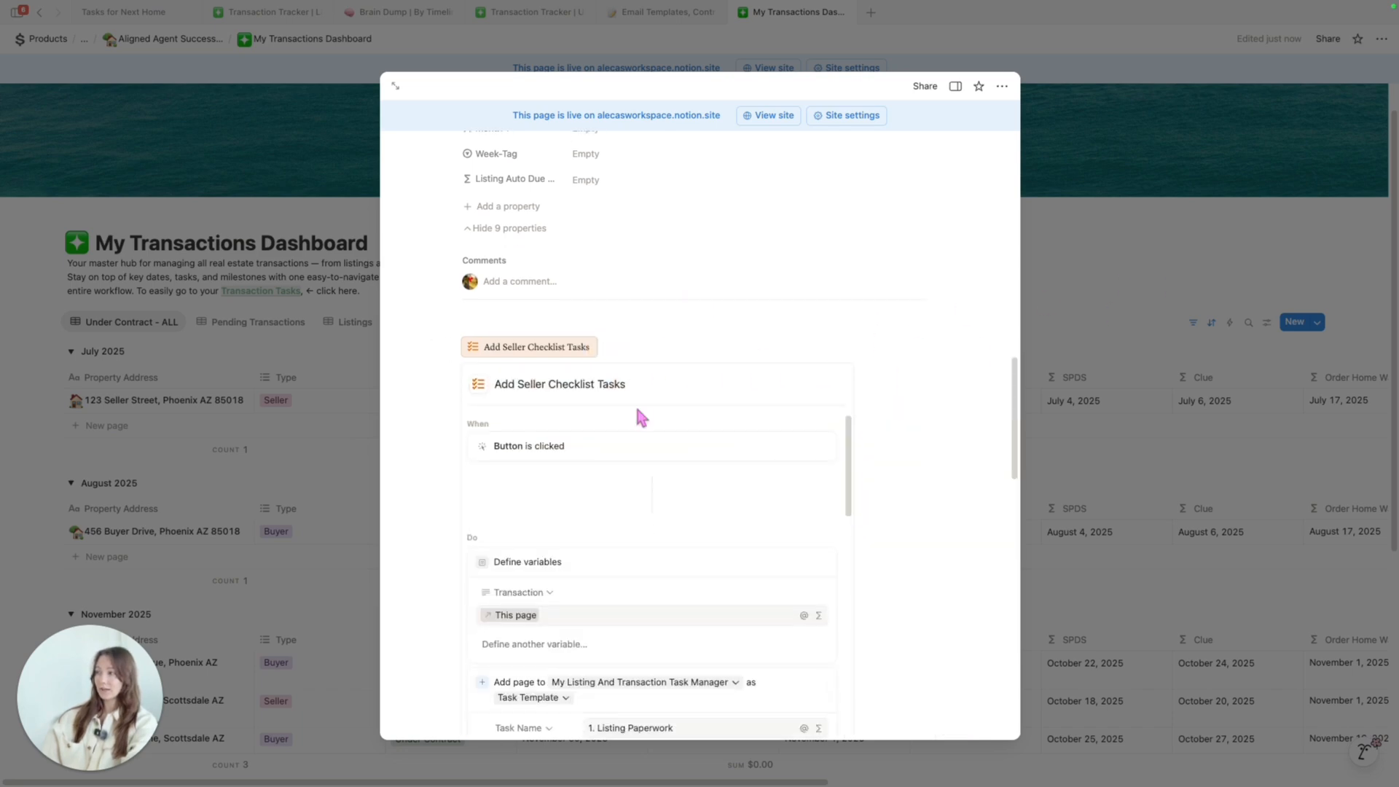
scroll(704, 429, down, 2)
scroll(443, 446, down, 1)
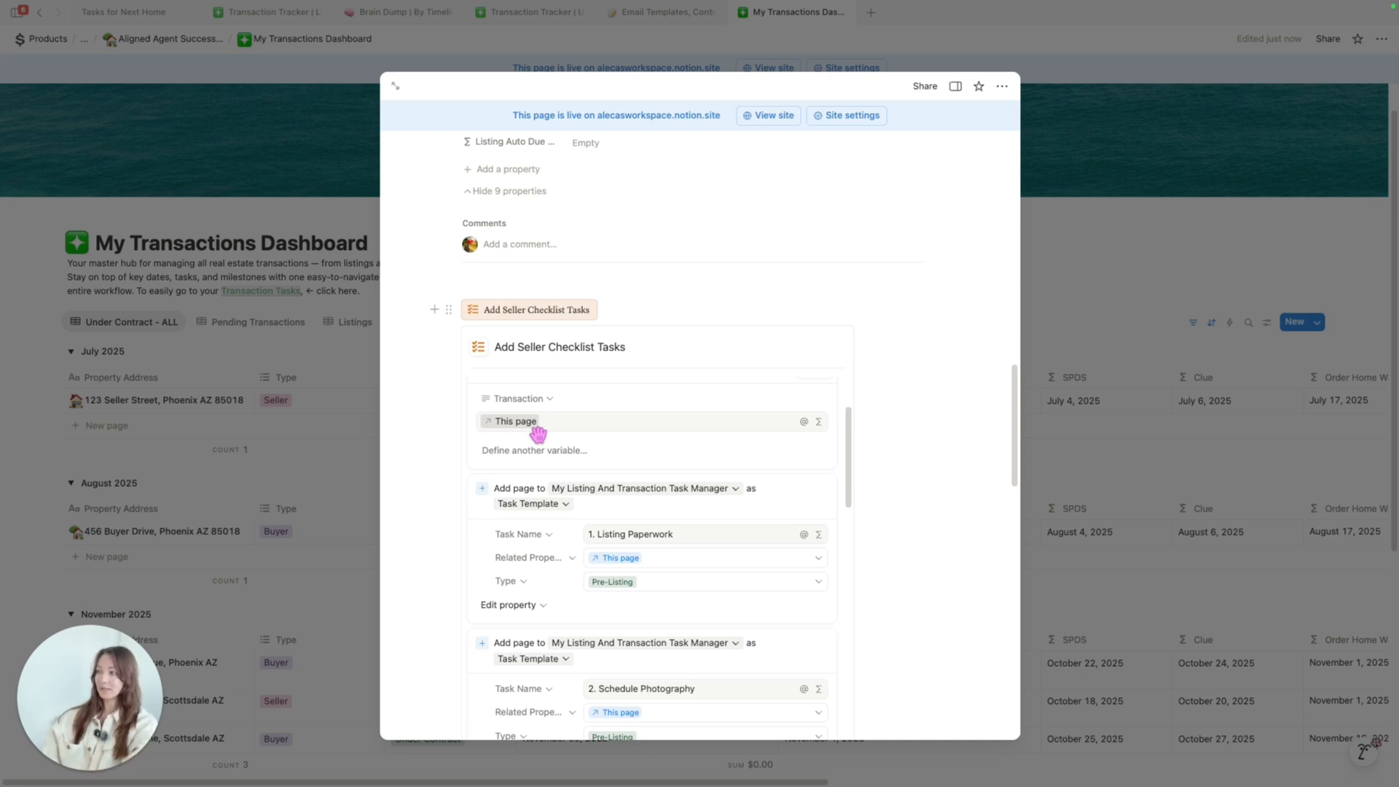
scroll(572, 481, down, 2)
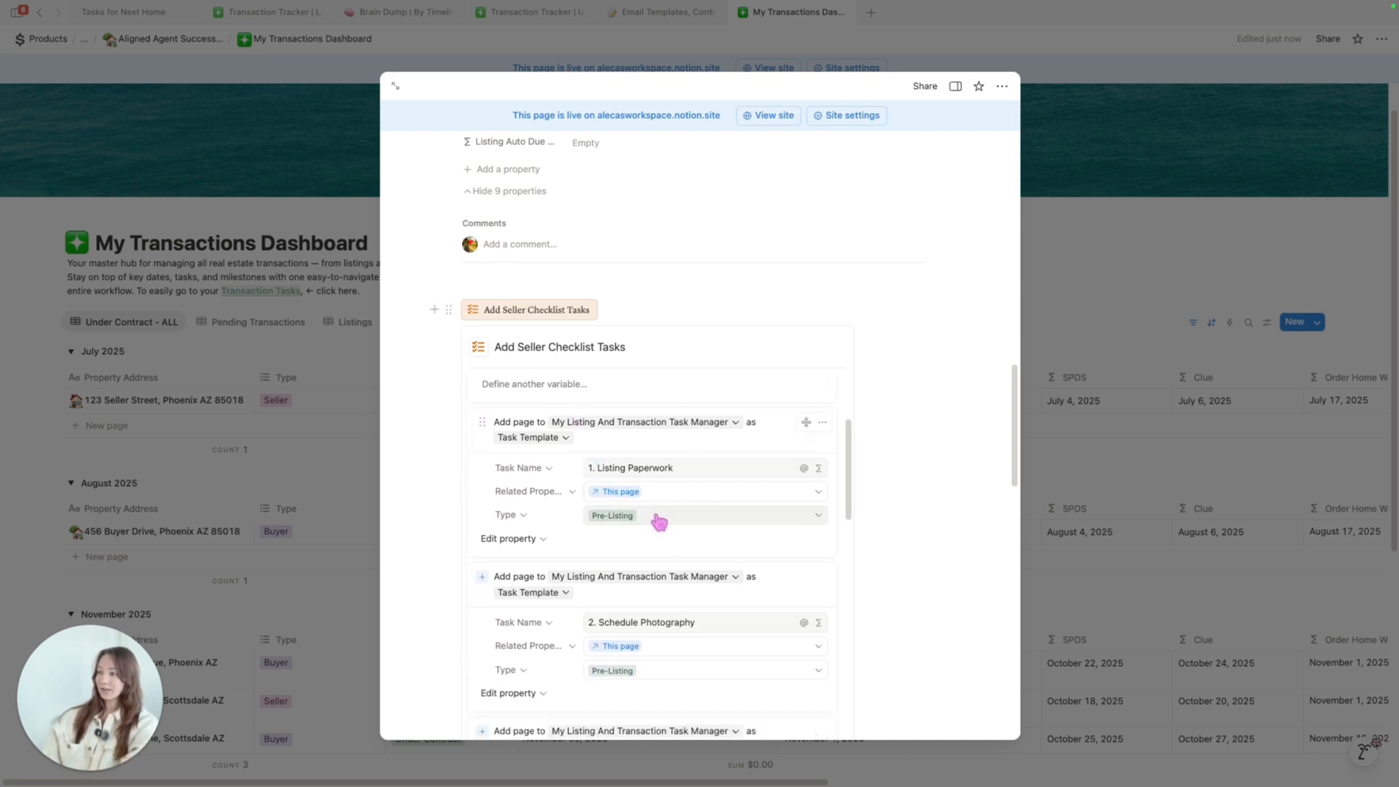
scroll(583, 552, down, 3)
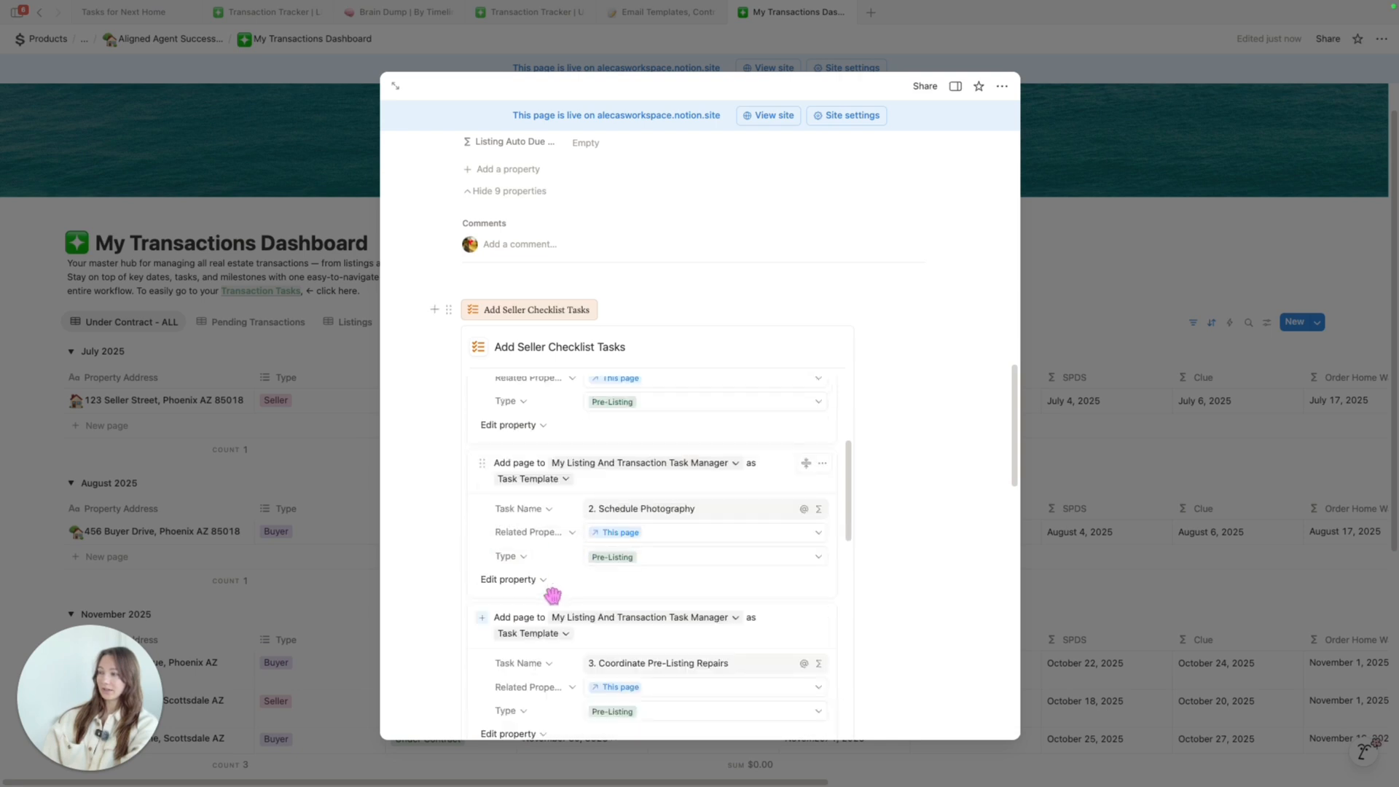
scroll(562, 575, down, 2)
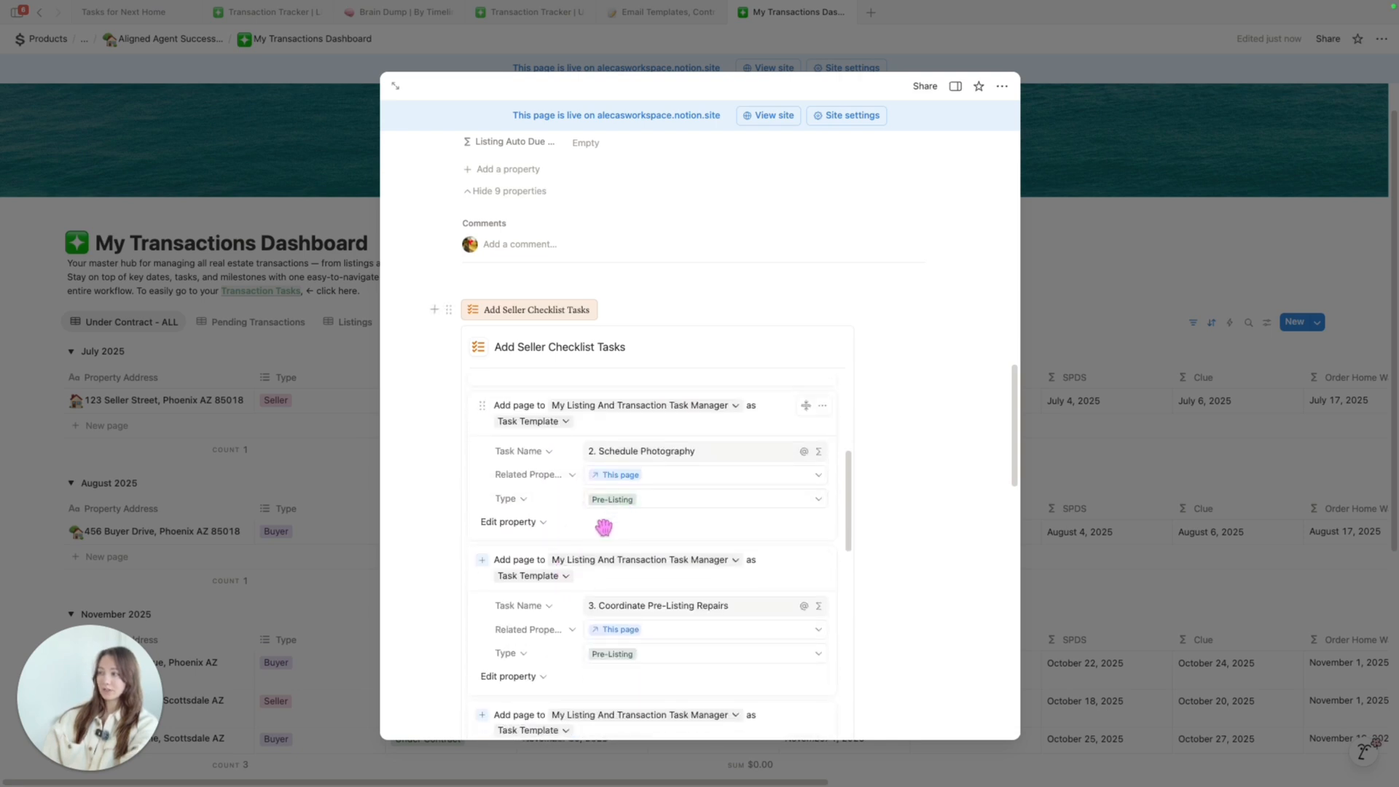
scroll(612, 510, down, 2)
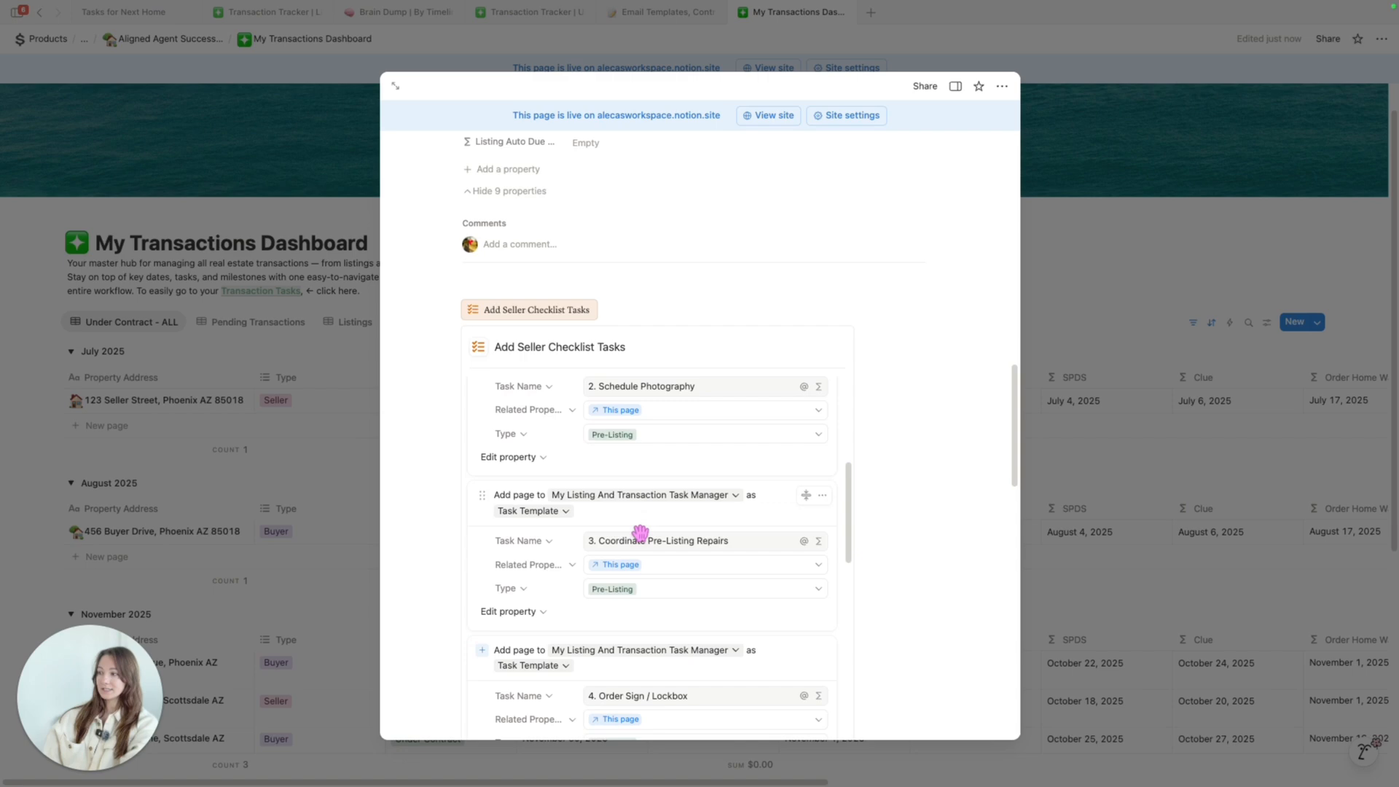
scroll(640, 534, down, 10)
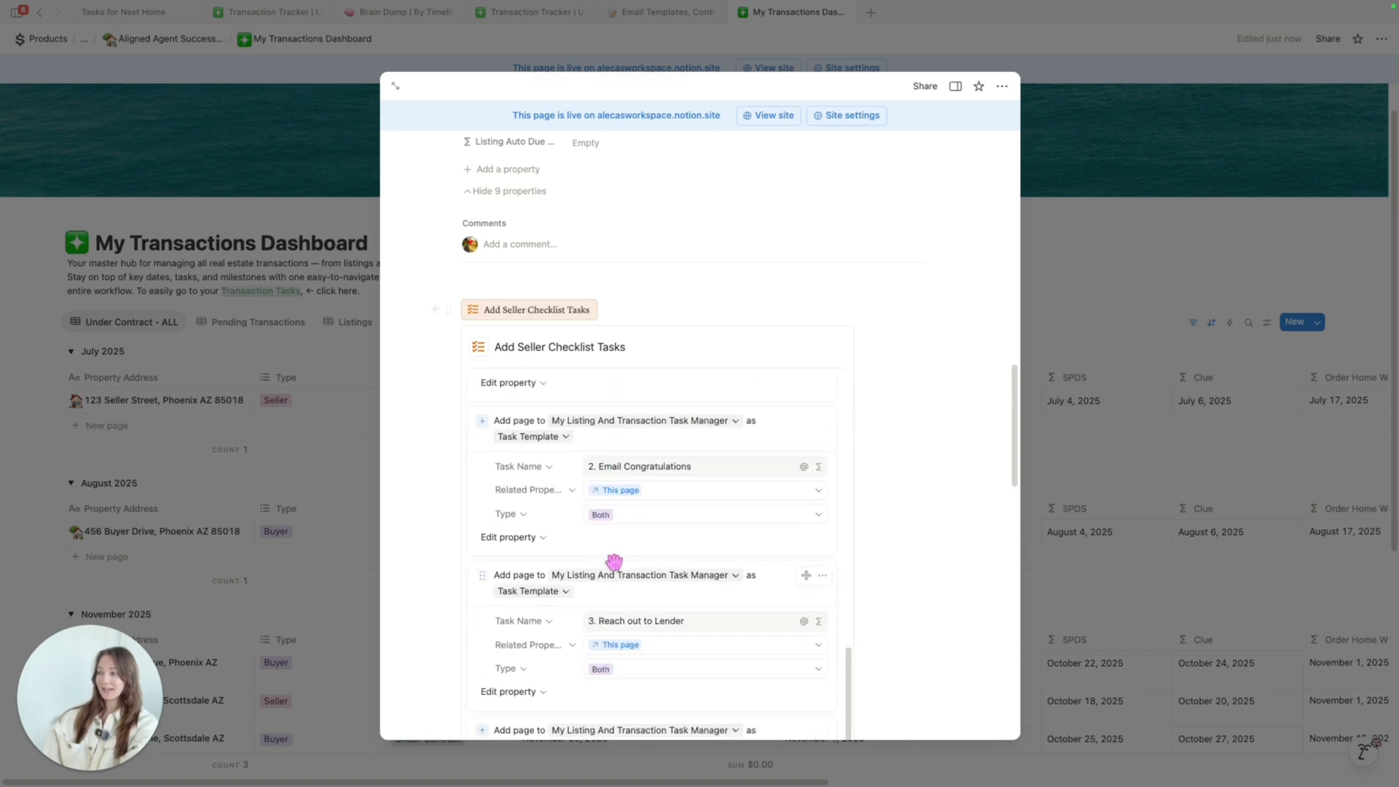
scroll(614, 561, down, 15)
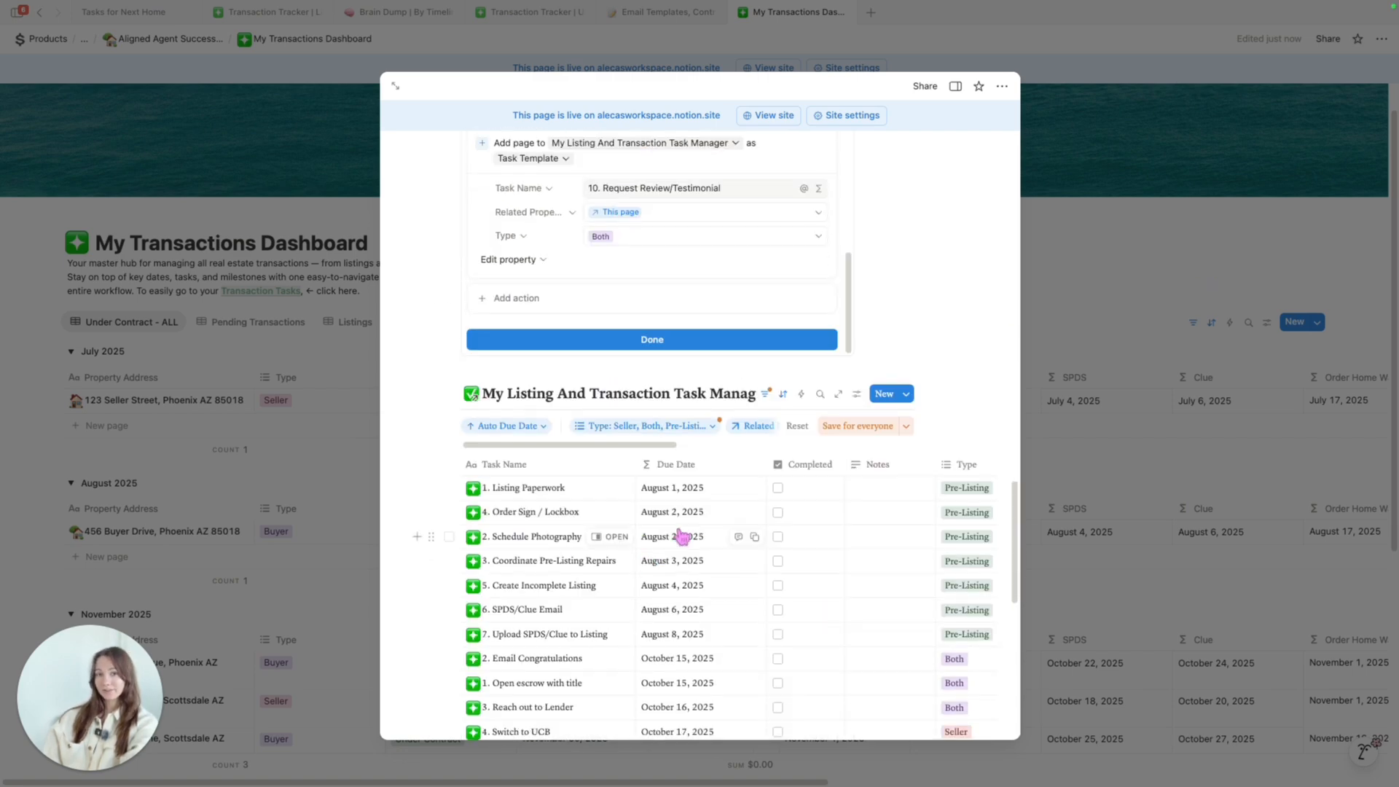
click(803, 341)
scroll(855, 387, up, 10)
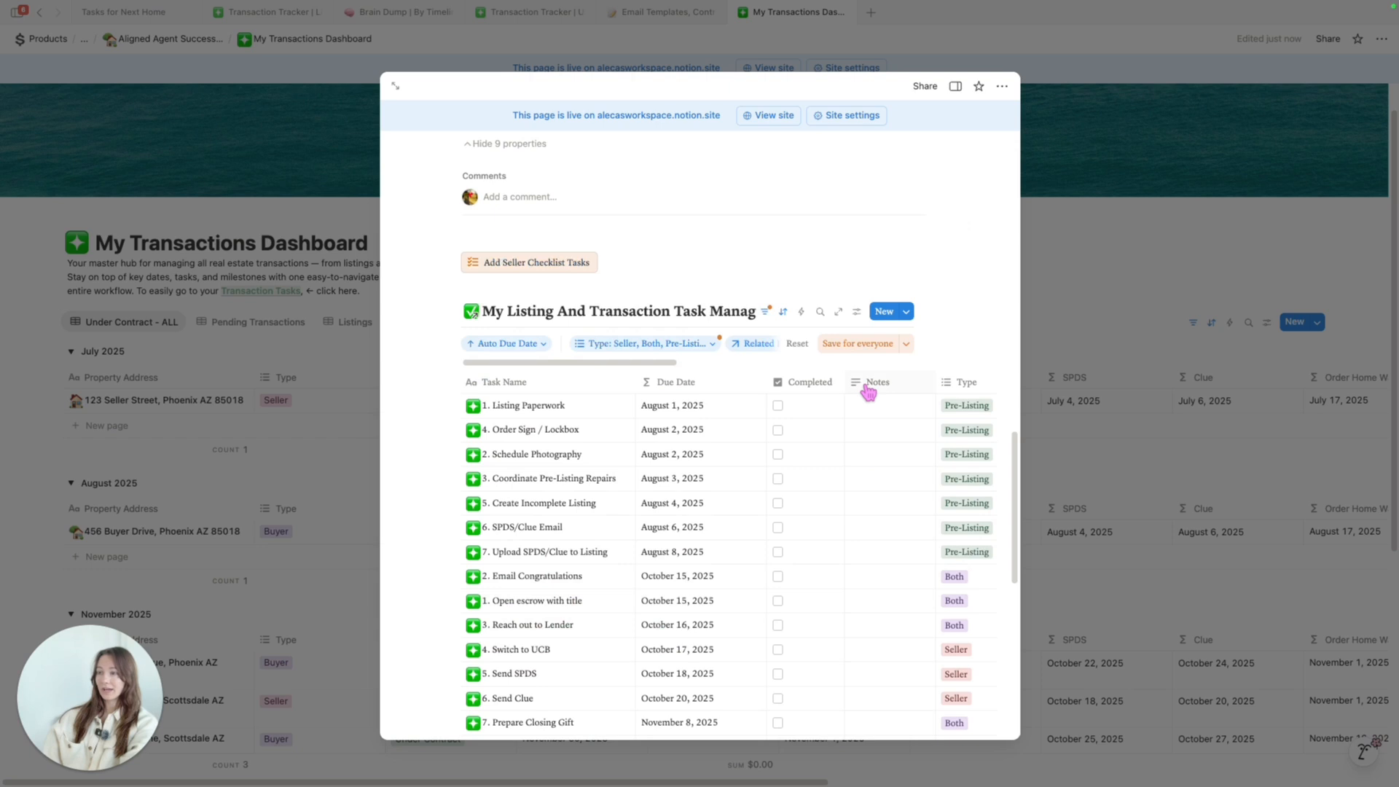